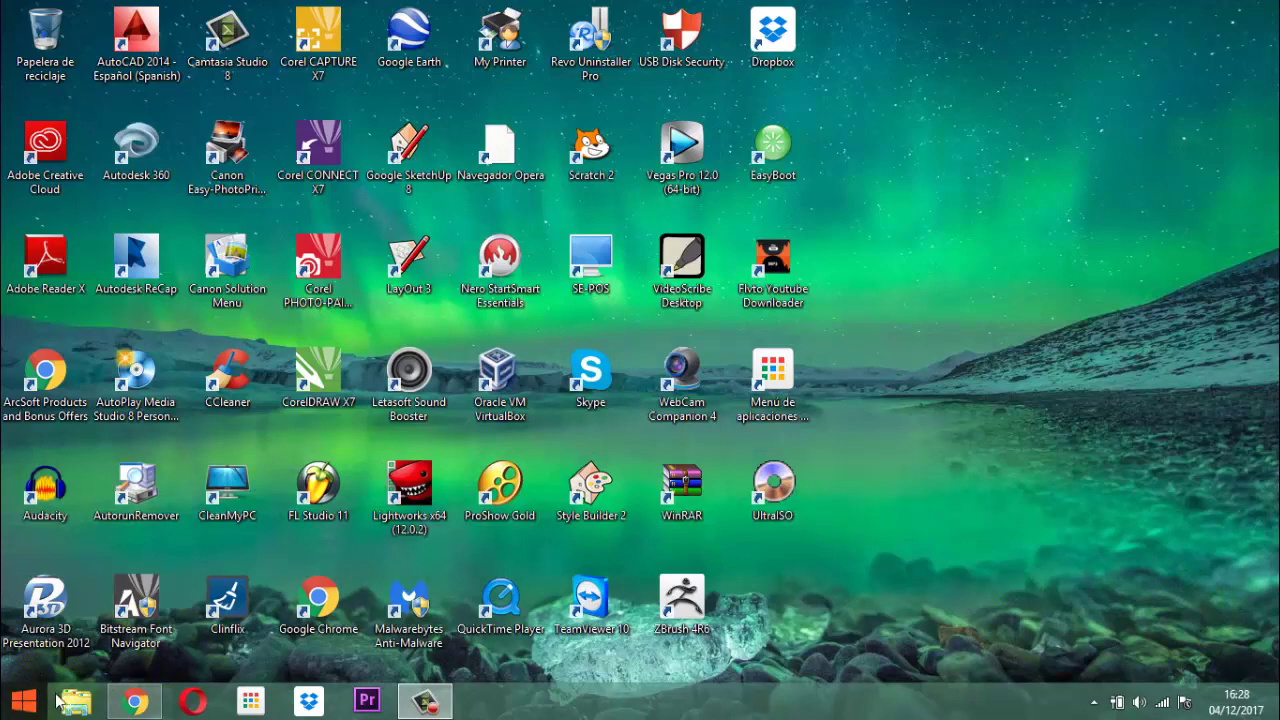
- Open the Negocios Efectivos database from DATA (D:) > documentos 2017 > software Inmobiliaria
left_click(76, 702)
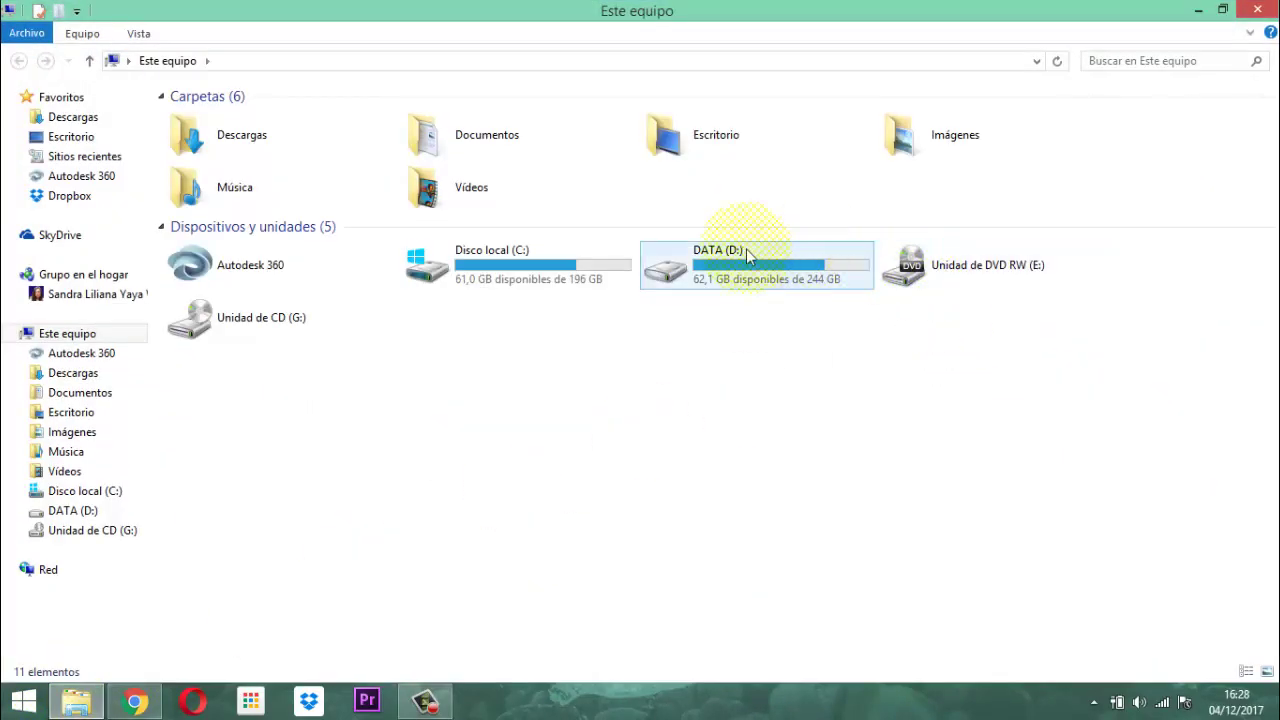
double_click(735, 252)
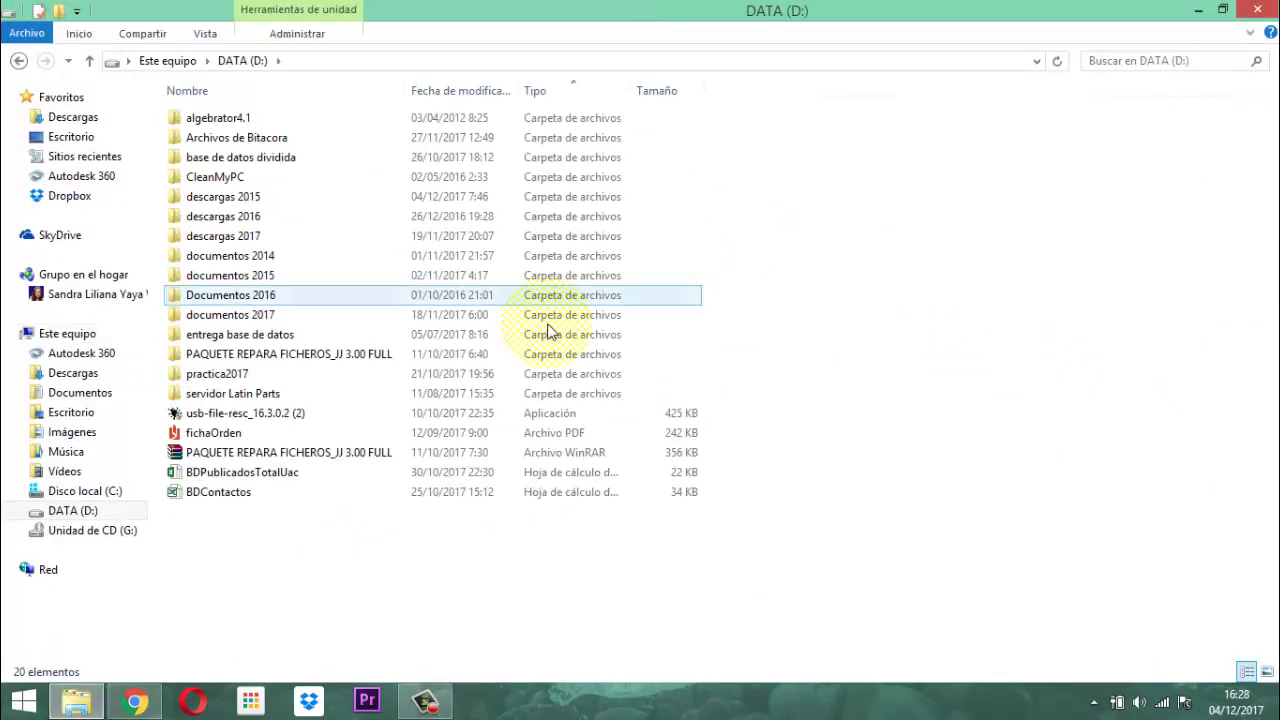
double_click(228, 314)
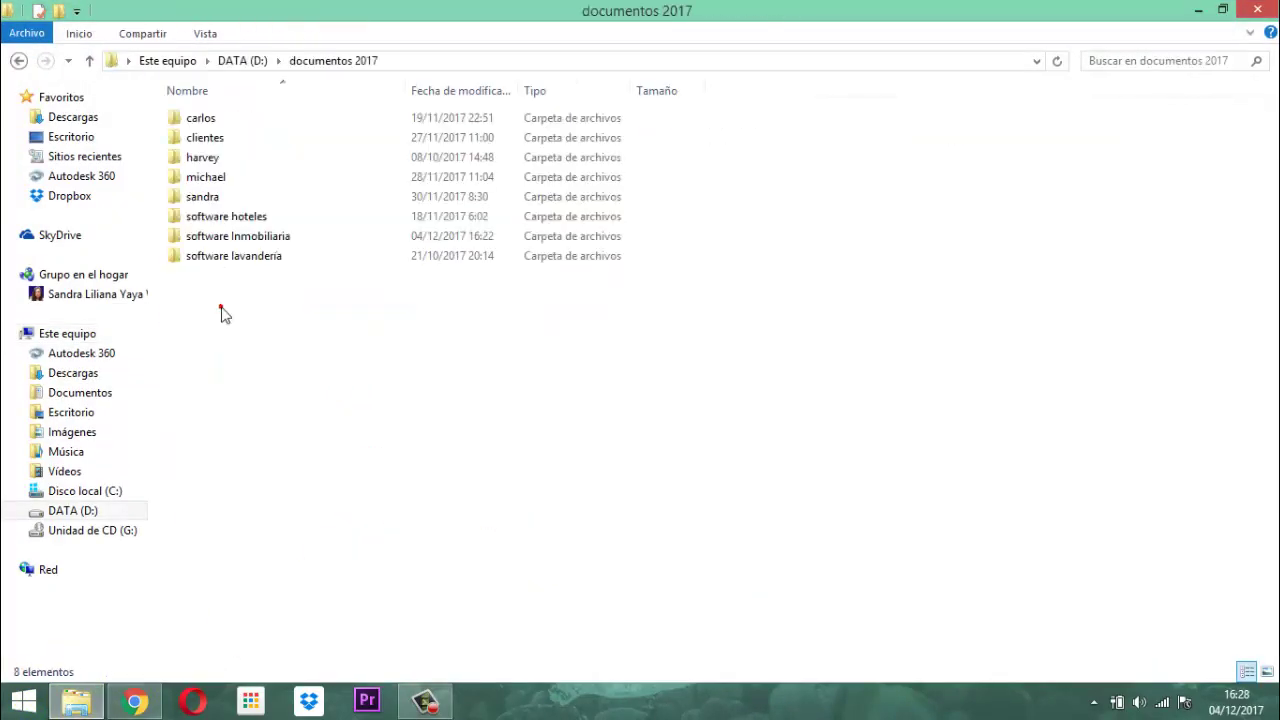
double_click(228, 237)
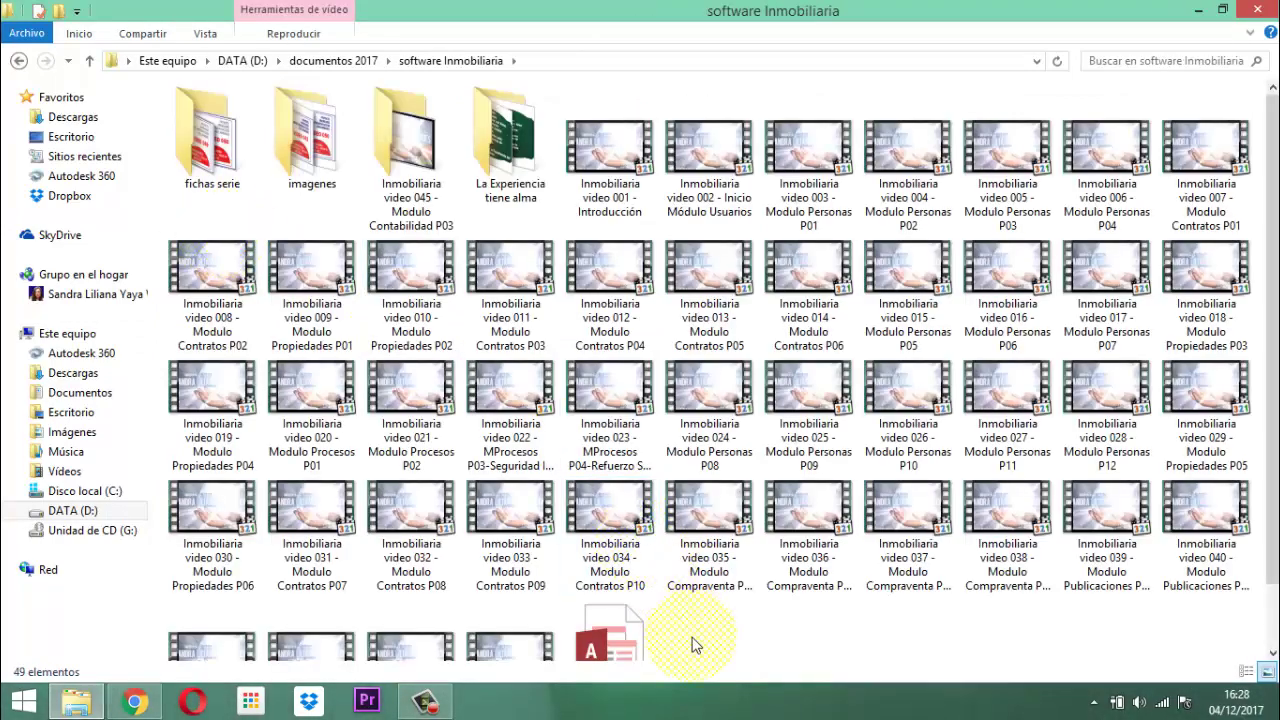
left_click(640, 633)
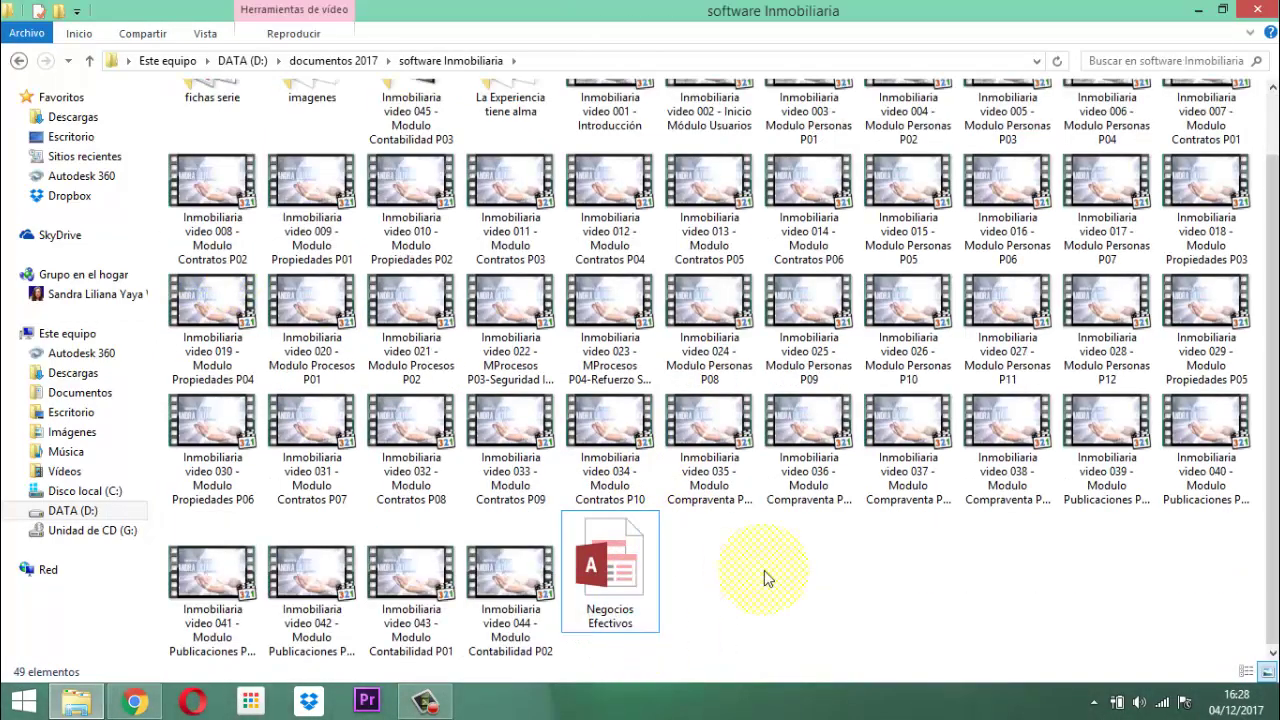
double_click(635, 568)
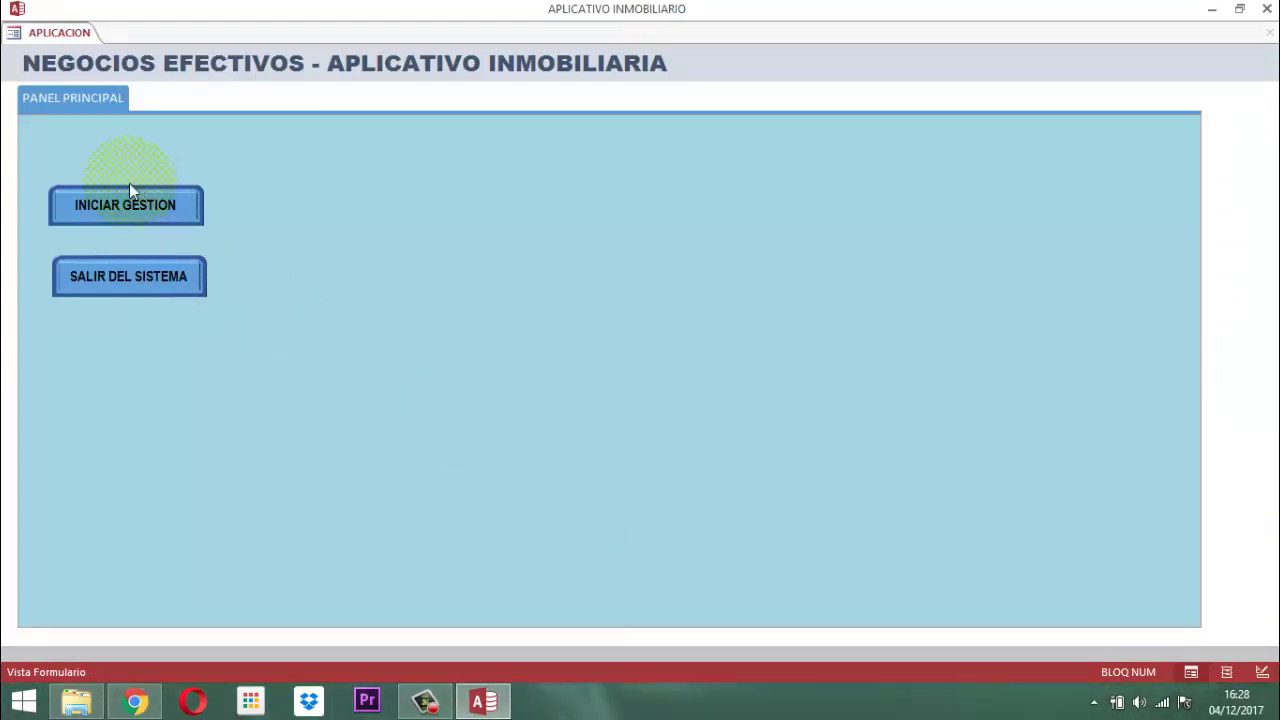
- Log in as the Desarrolladora user with its password
left_click(122, 212)
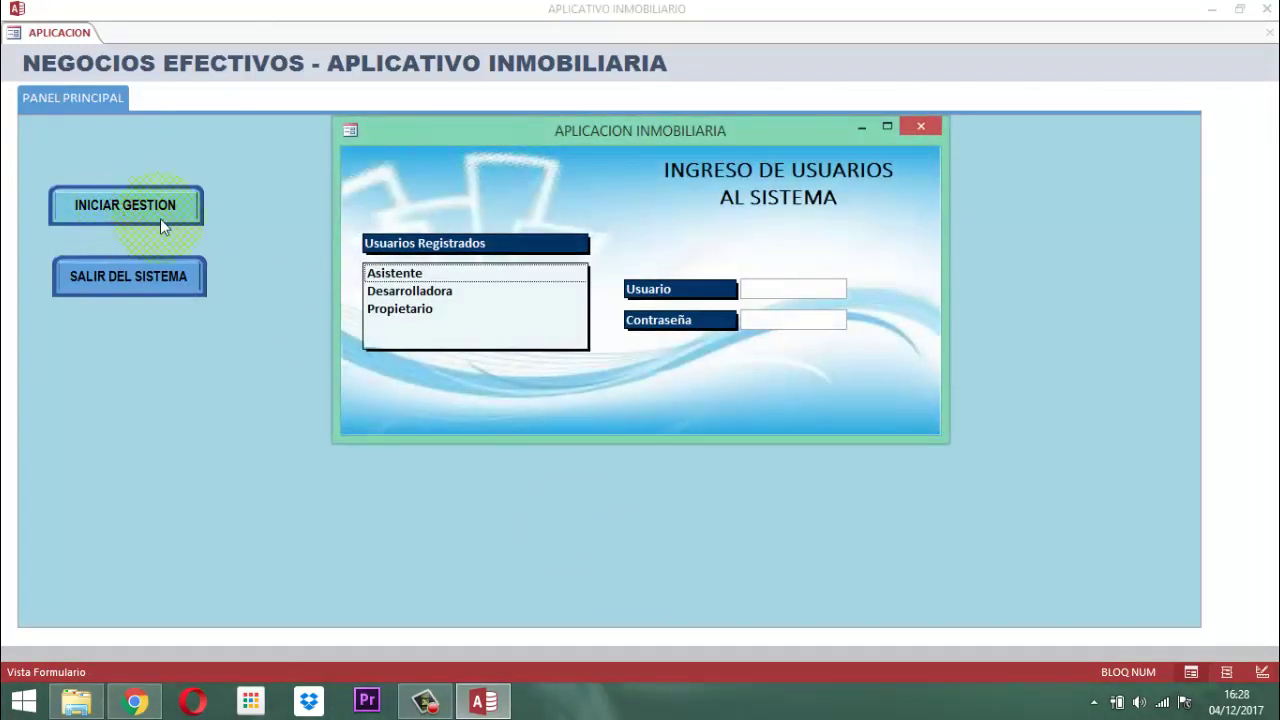
left_click(418, 291)
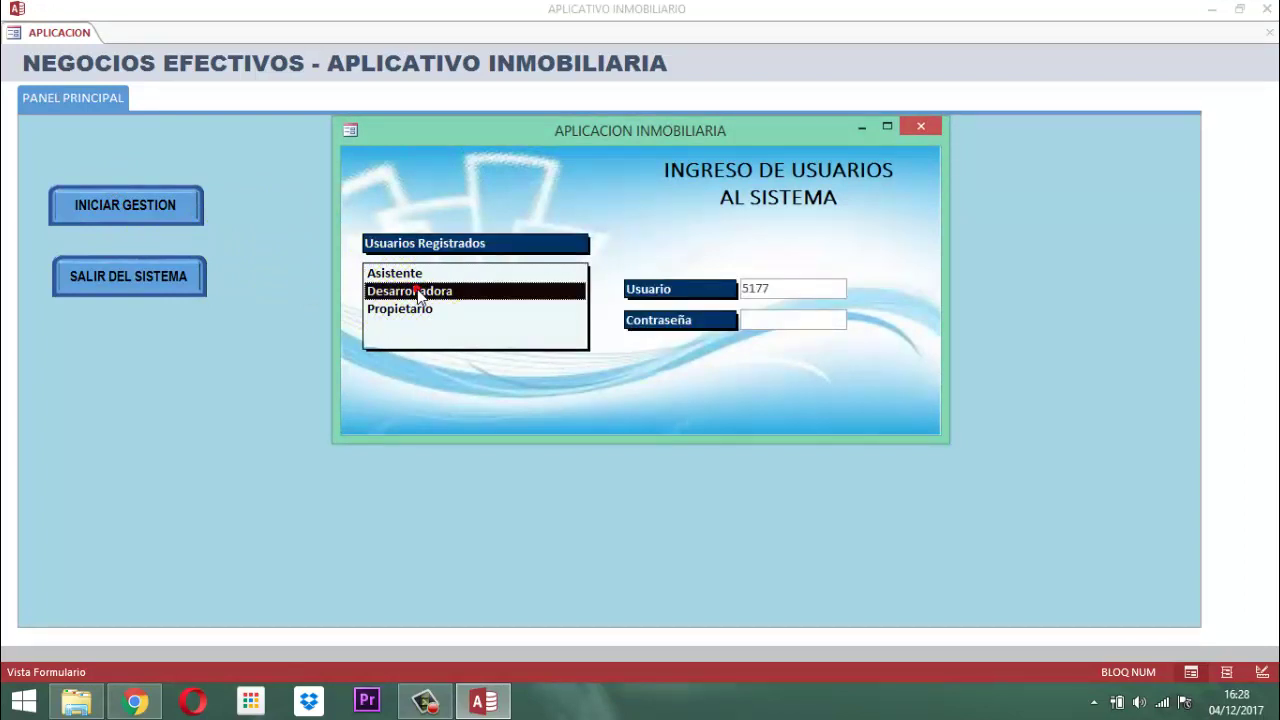
double_click(418, 291)
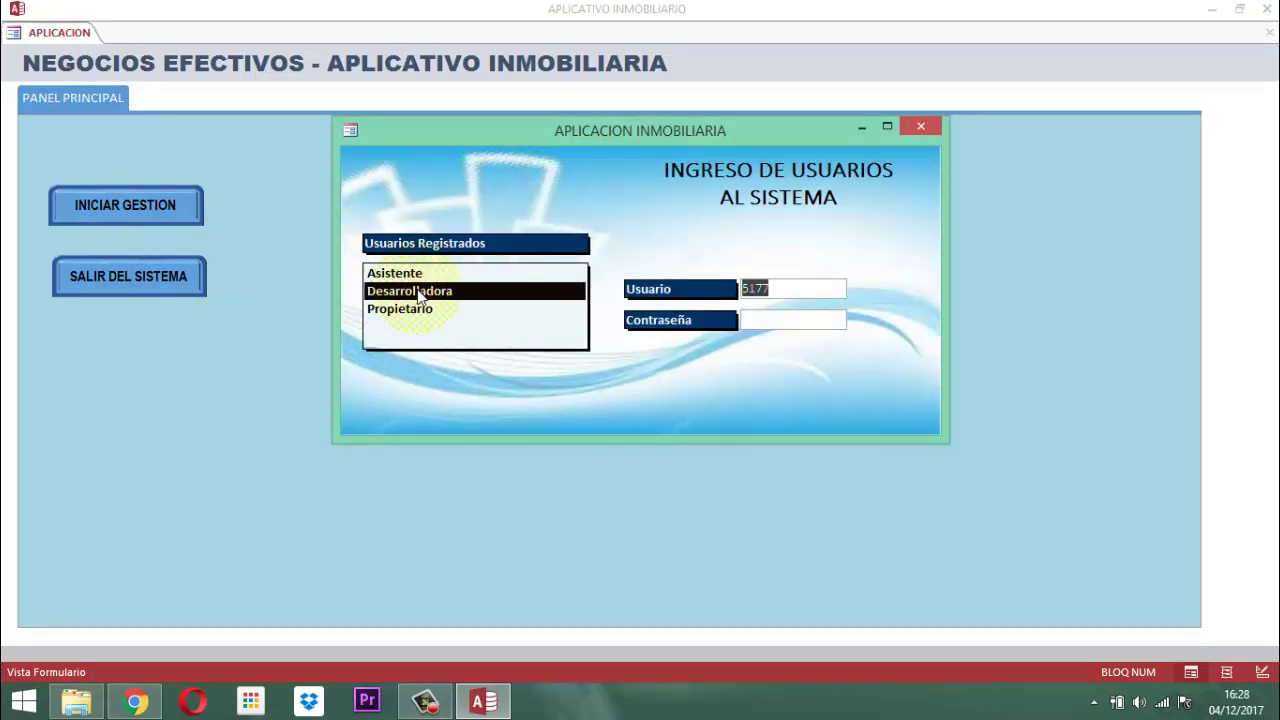
type("12")
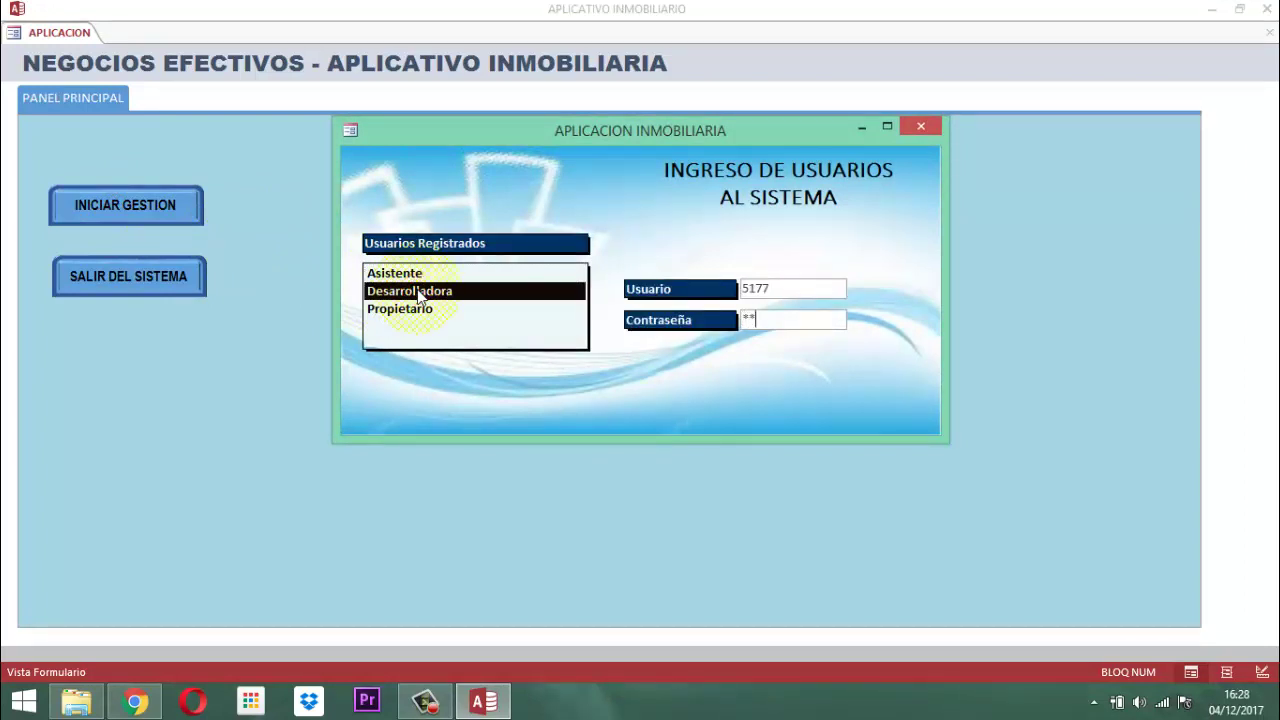
type("34")
key("Return")
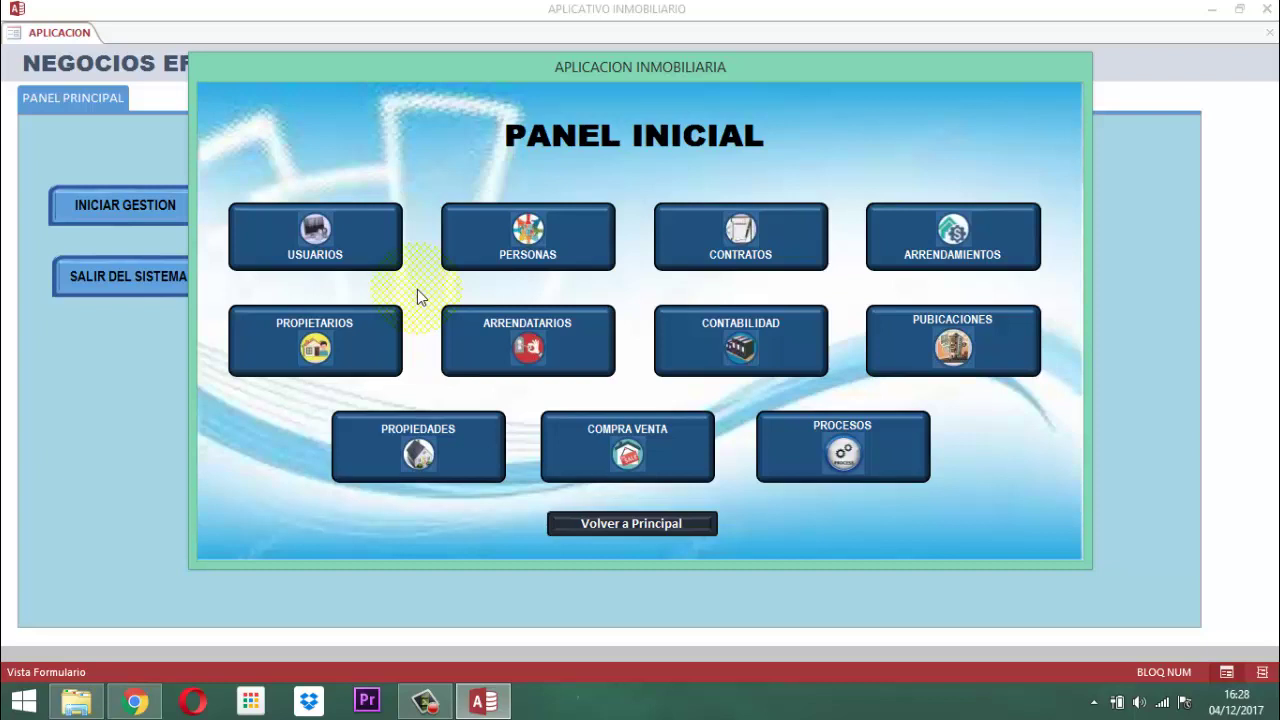
- Open the Comprobante de Egreso form under CONTABILIDAD > GENERAR INSTRUMENTO CONTABLE
left_click(795, 347)
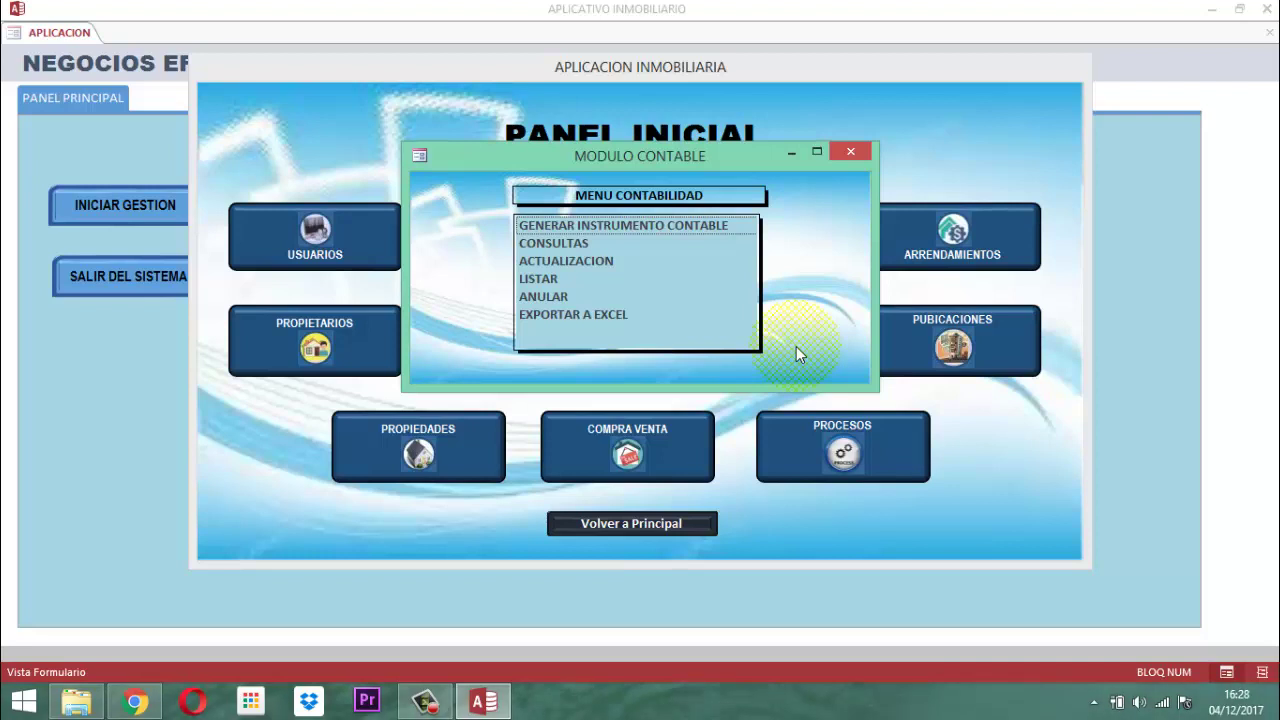
double_click(562, 228)
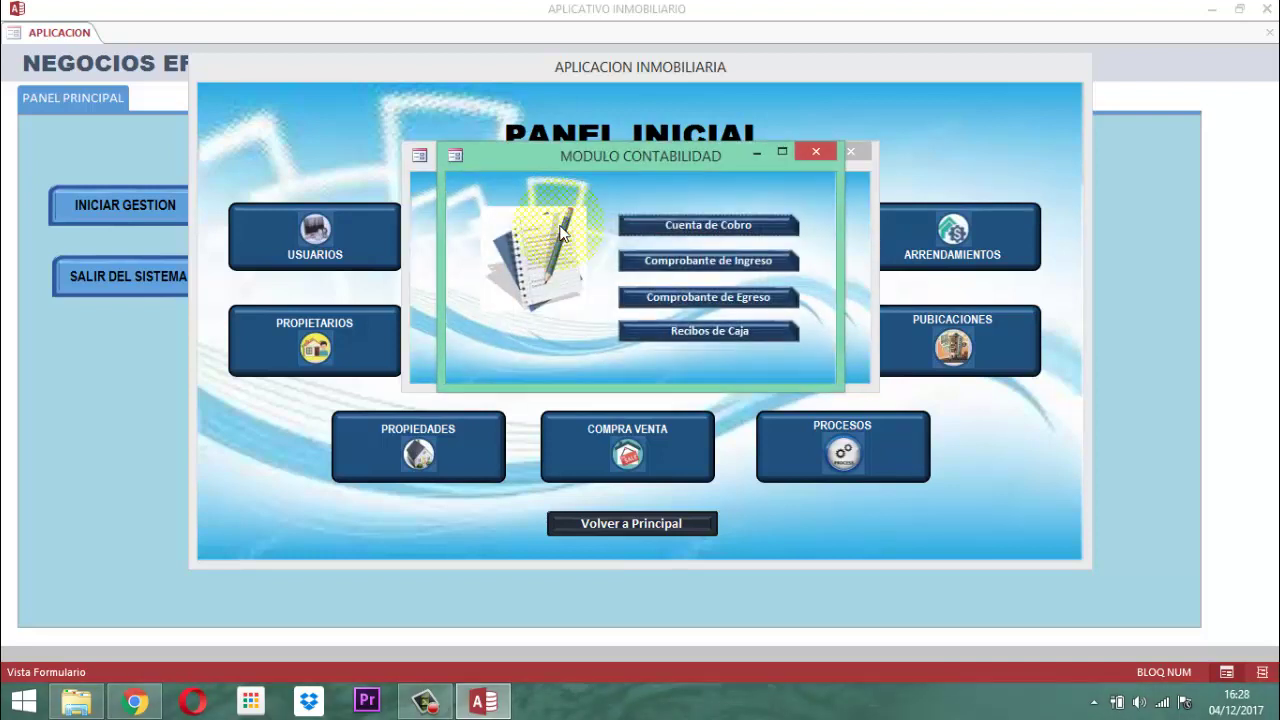
left_click(728, 298)
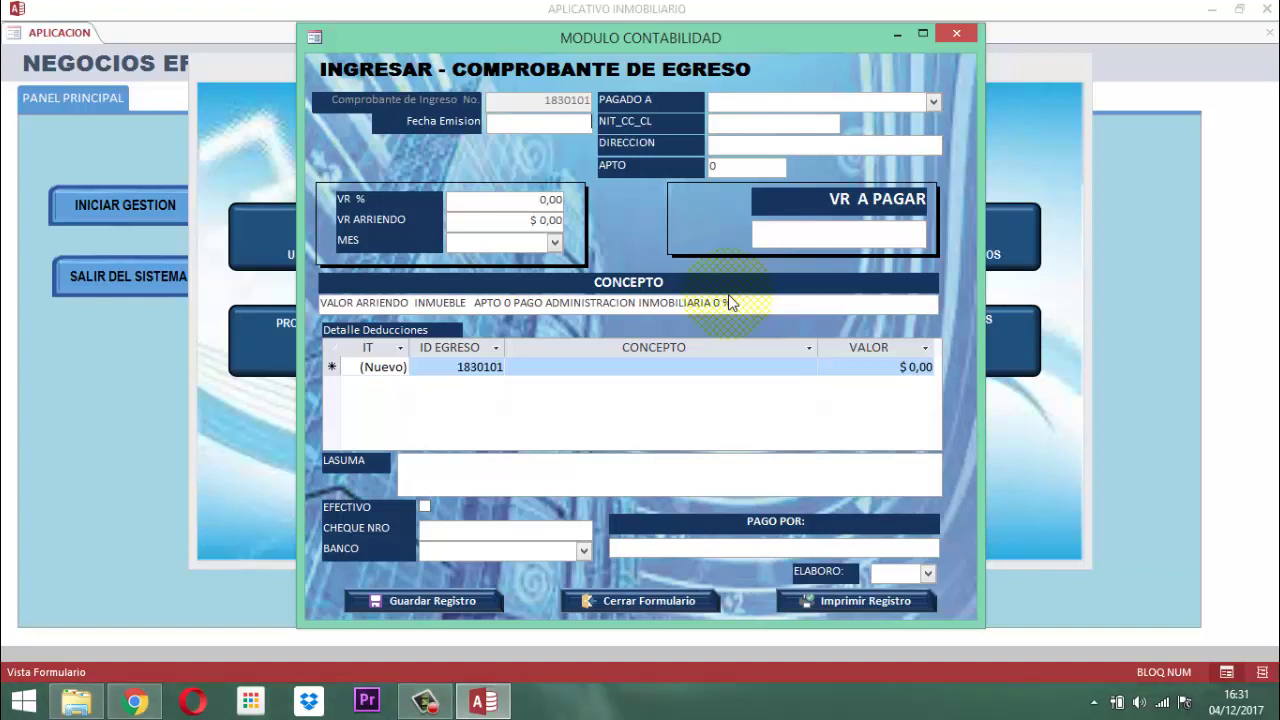
key("F2")
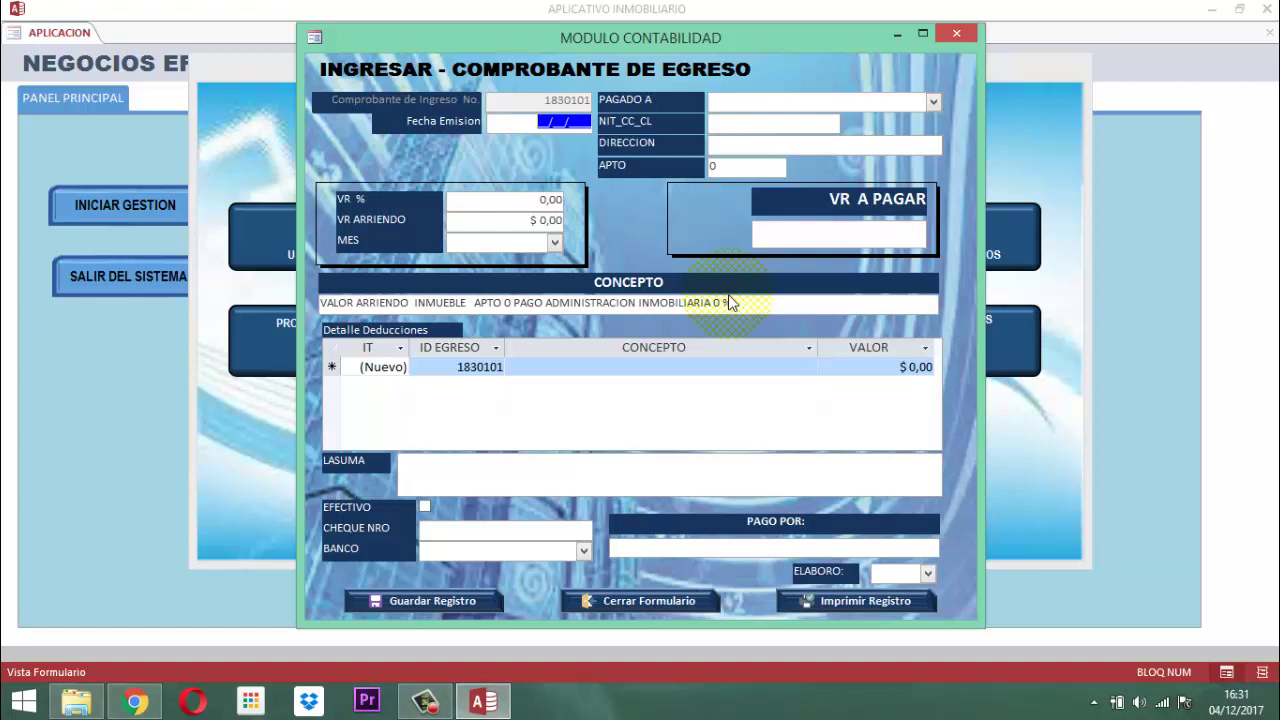
key("Tab")
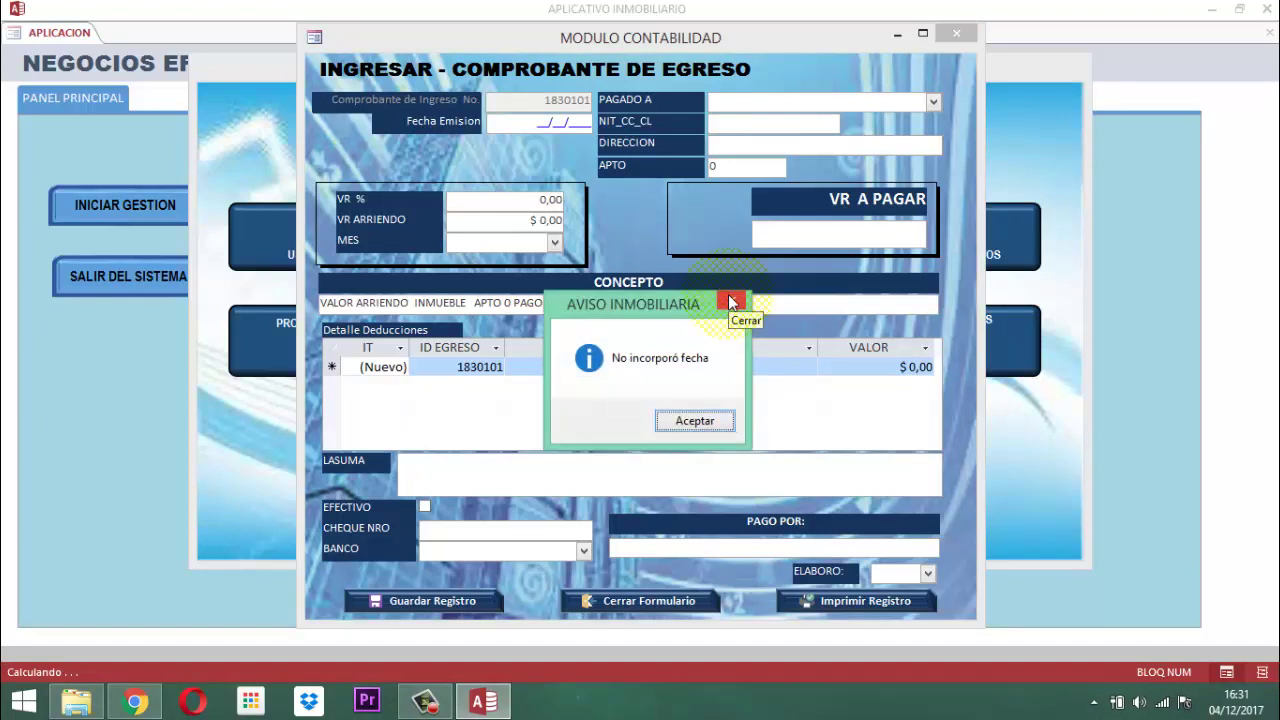
left_click(700, 421)
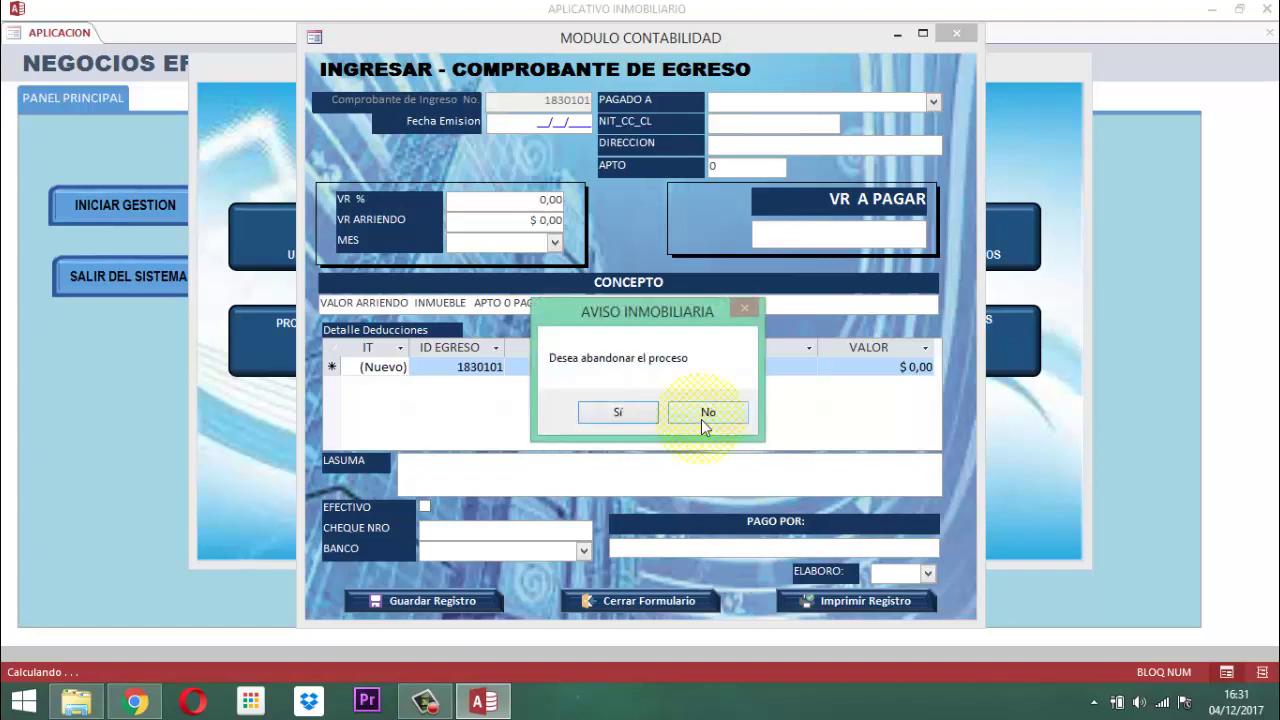
left_click(611, 414)
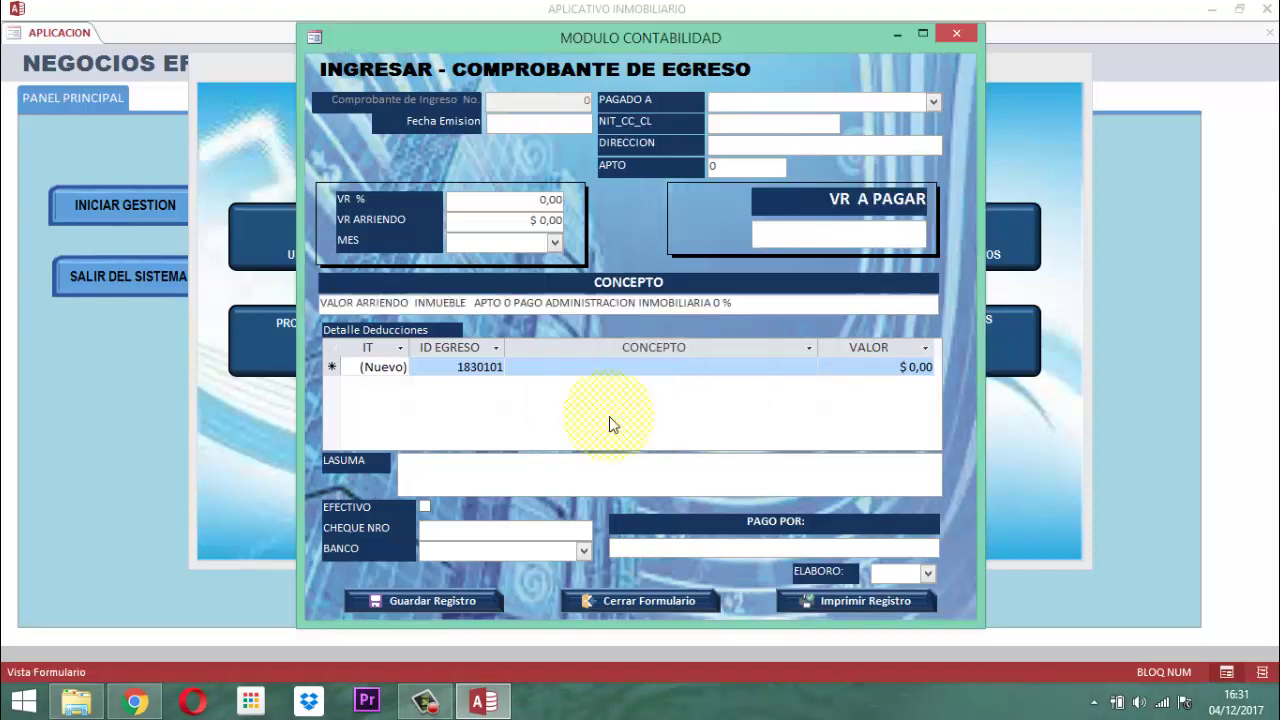
left_click(638, 596)
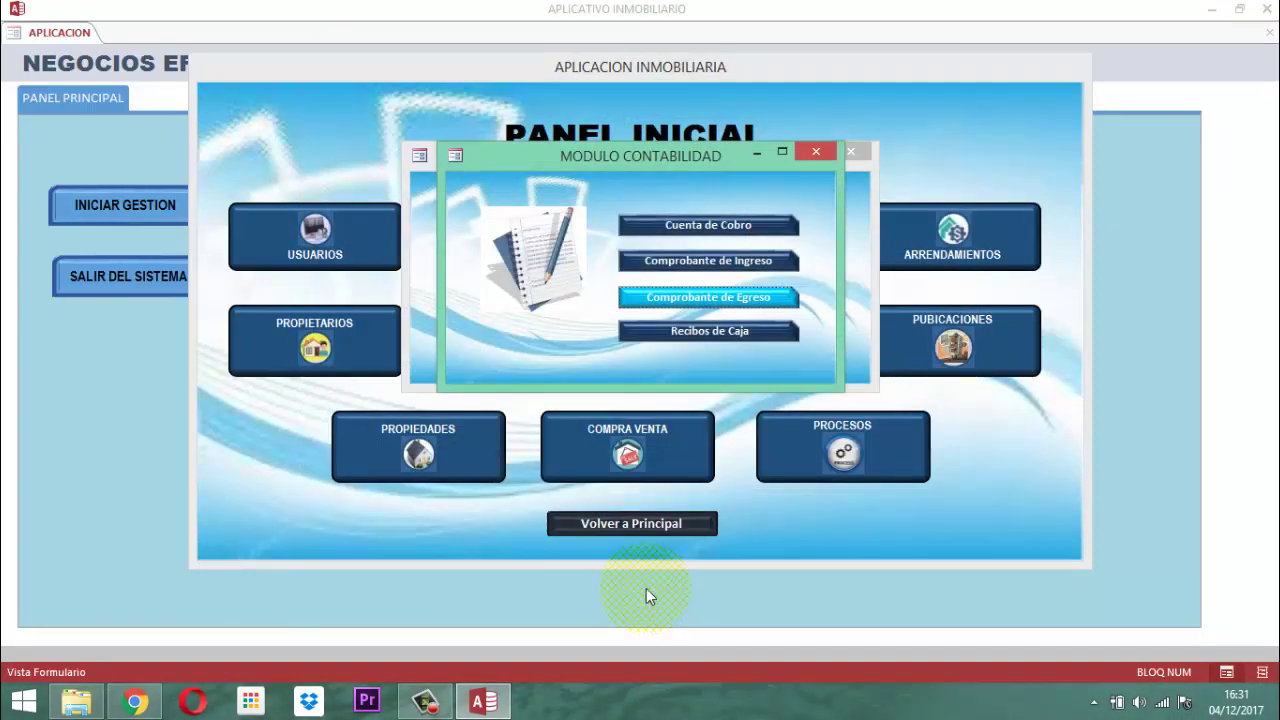
left_click(697, 309)
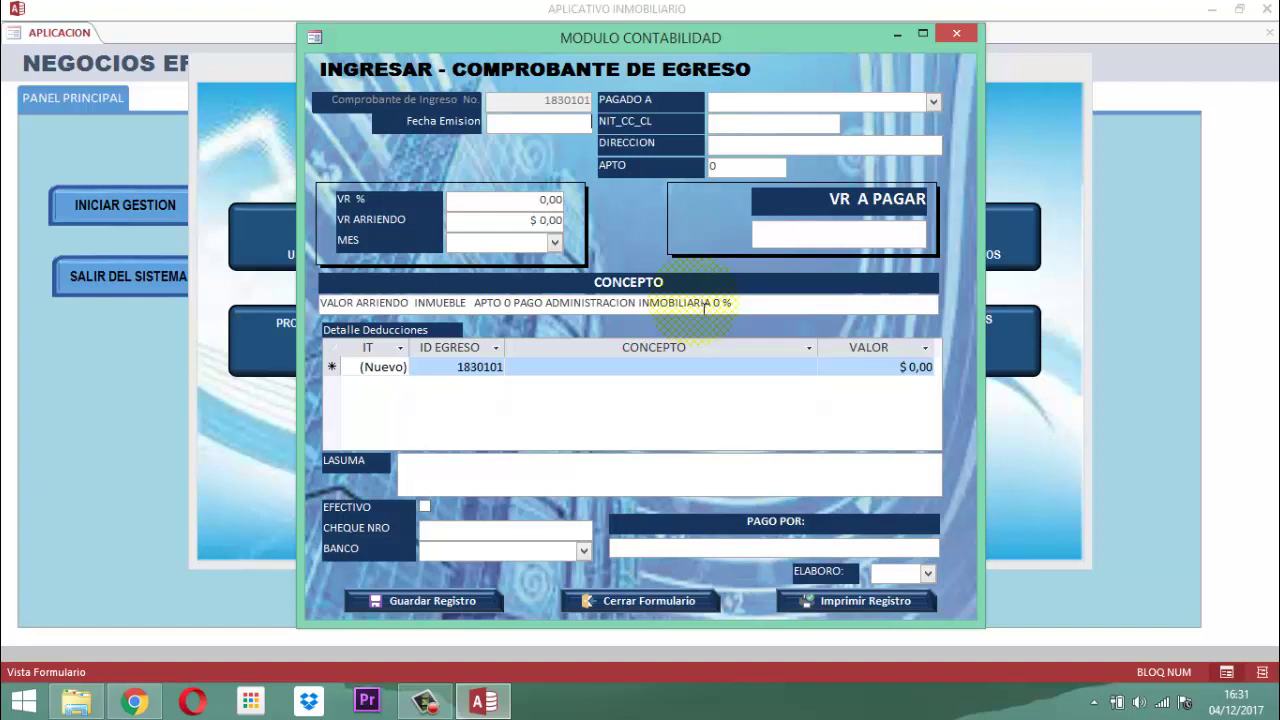
- Set Fecha Emision to 01/01/2018 and bring up the PAGADO A payee list
type("01/01/")
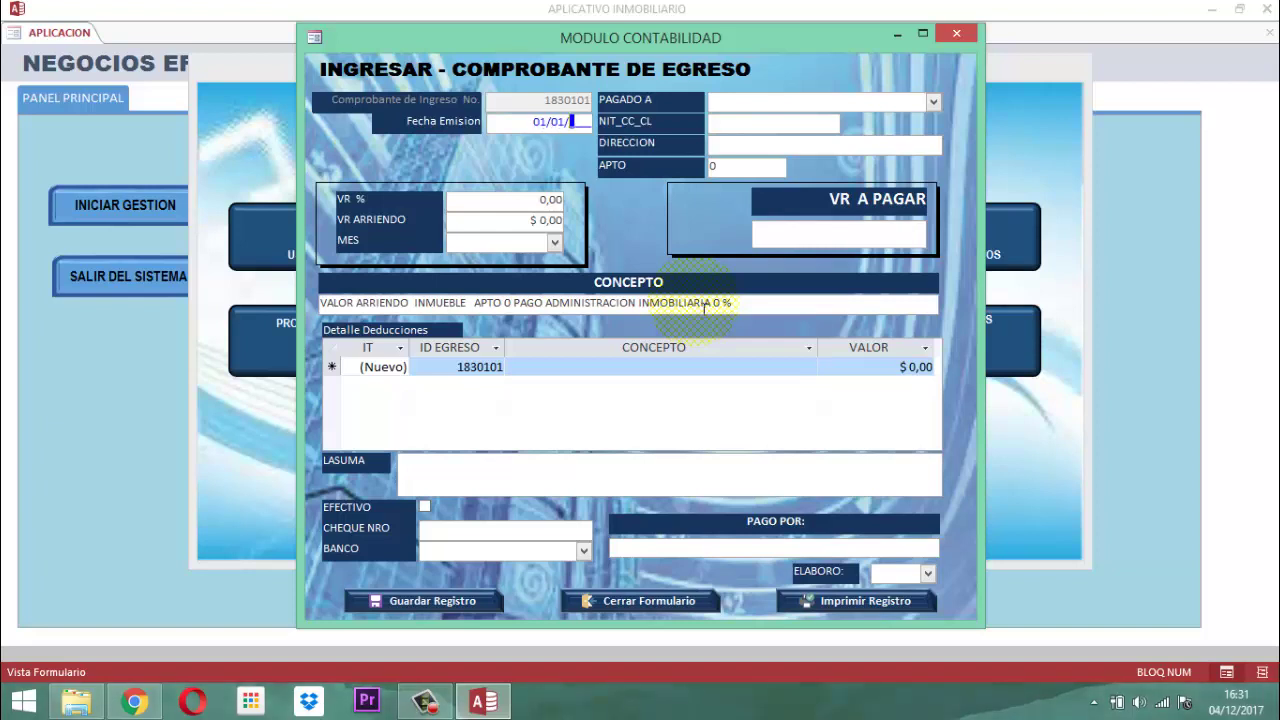
type("2018")
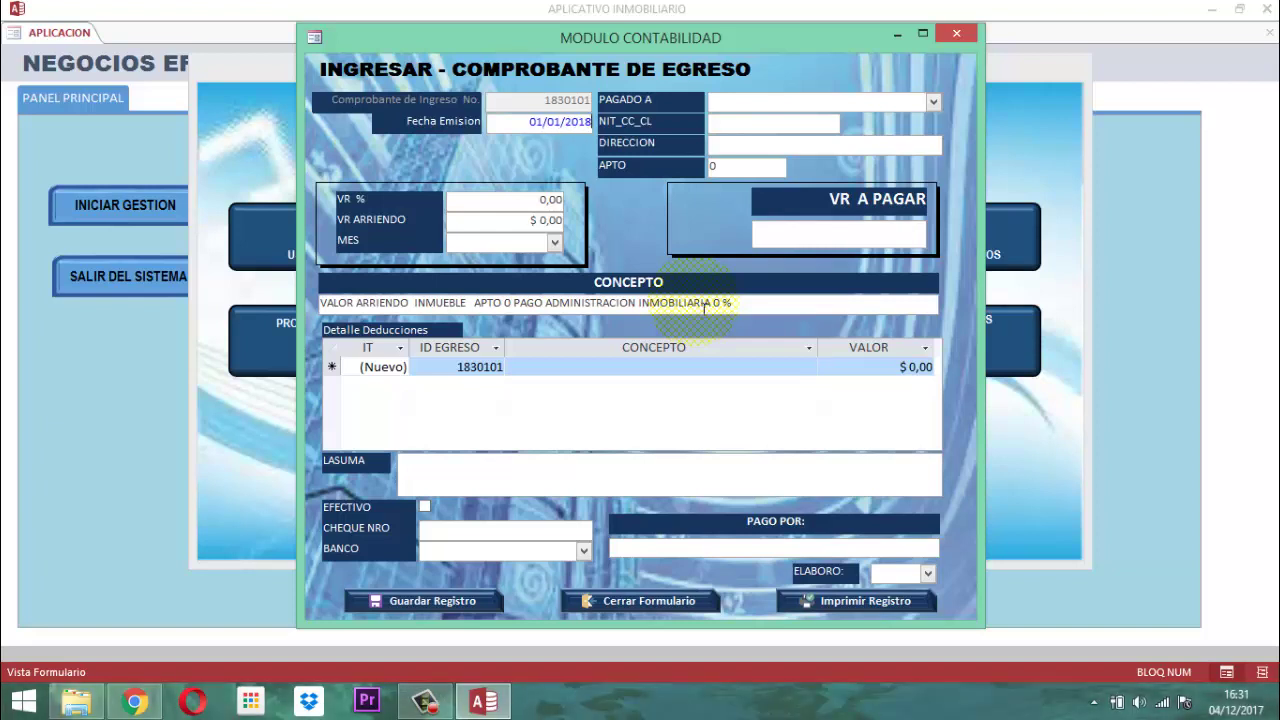
key("Tab")
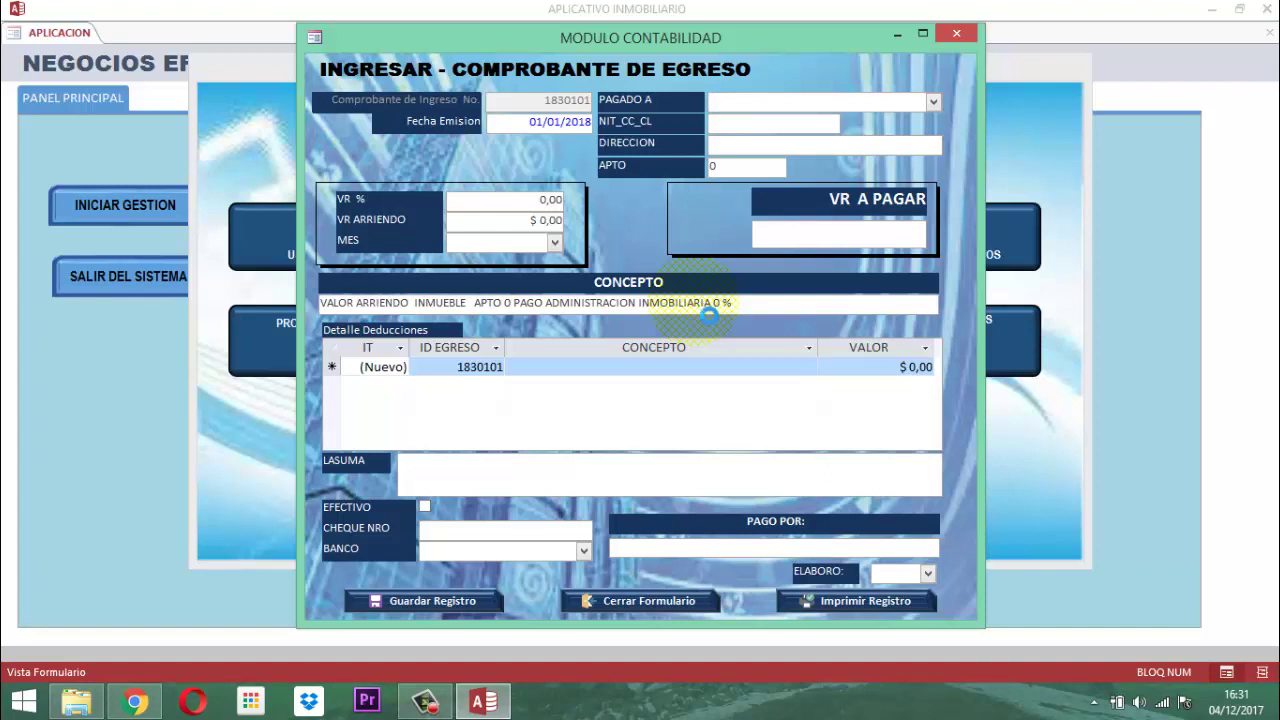
key("F4")
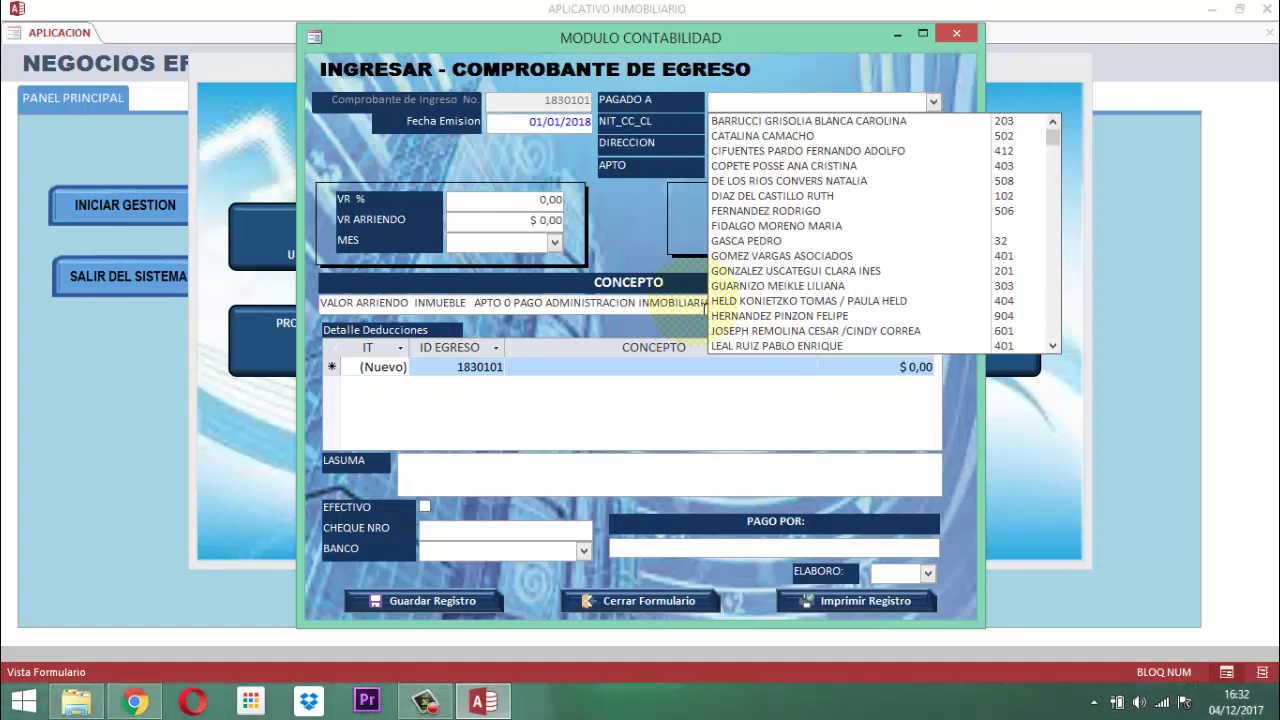
- Pick the apartment 401 tenant as payee, filling the address and $ 4.000.000,00 rent
scroll(810, 258, "down", 2)
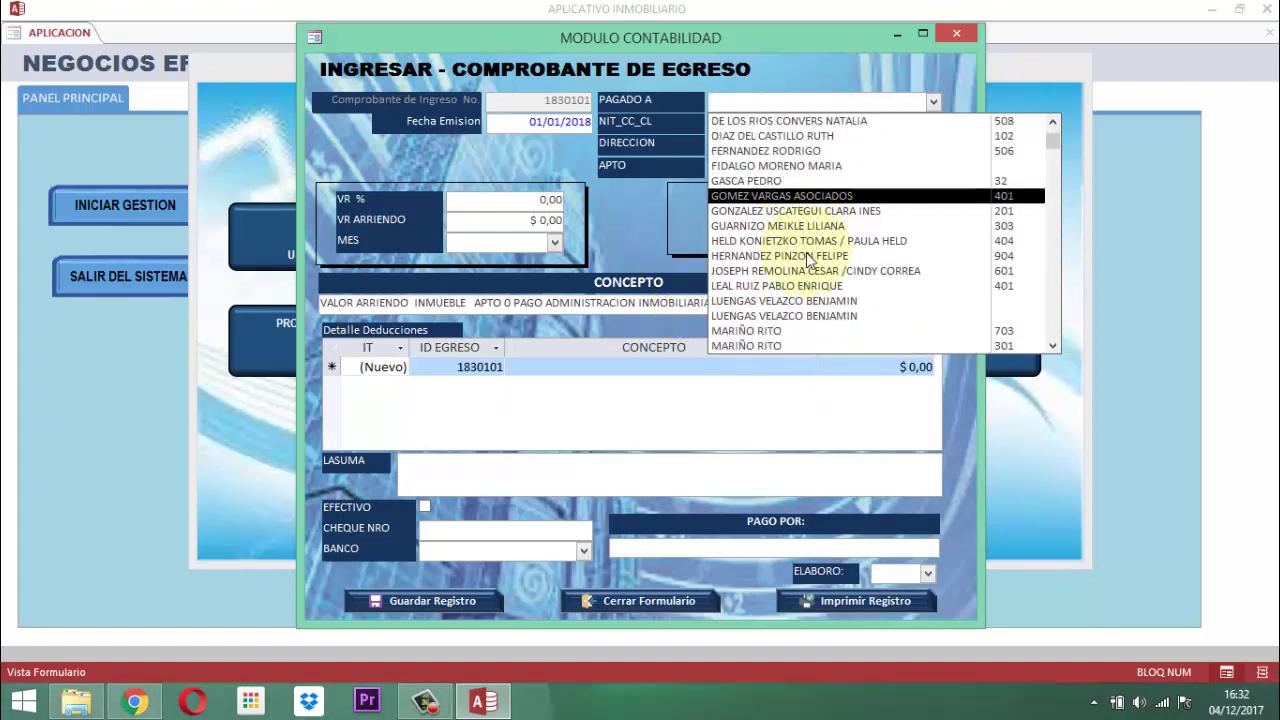
scroll(810, 258, "down", 1)
scroll(810, 258, "down", 2)
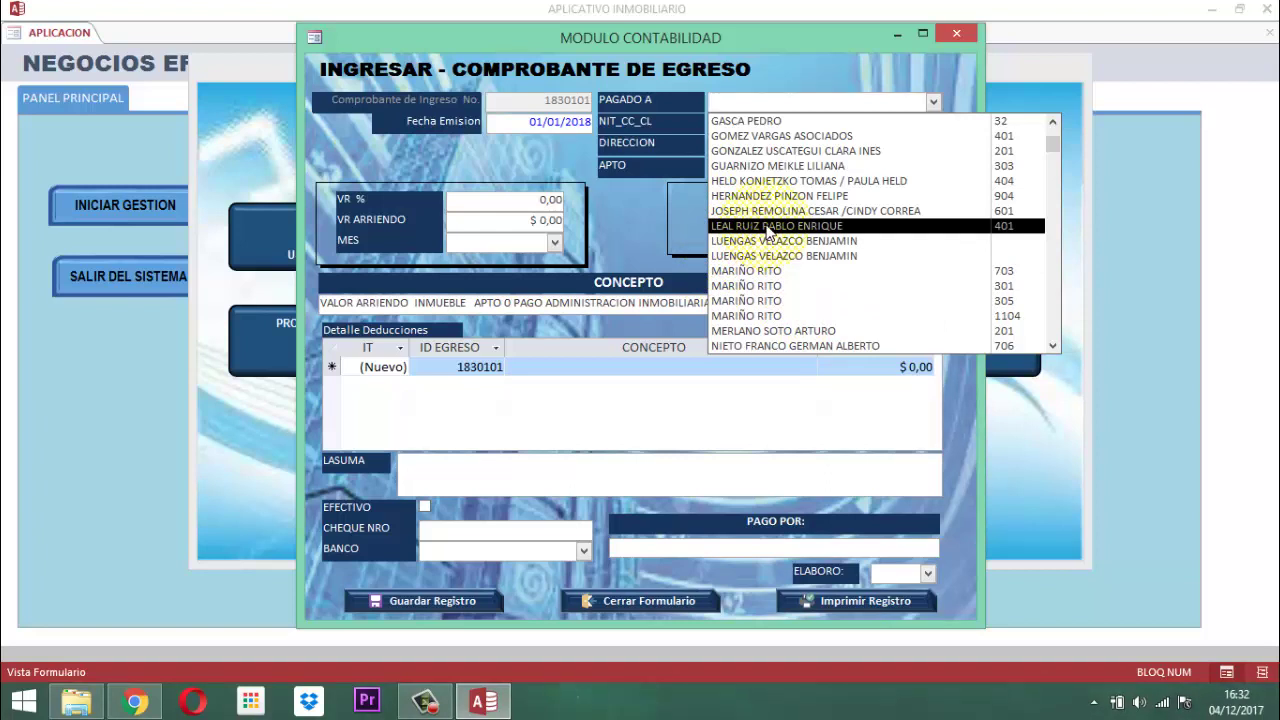
left_click(768, 226)
left_click(766, 228)
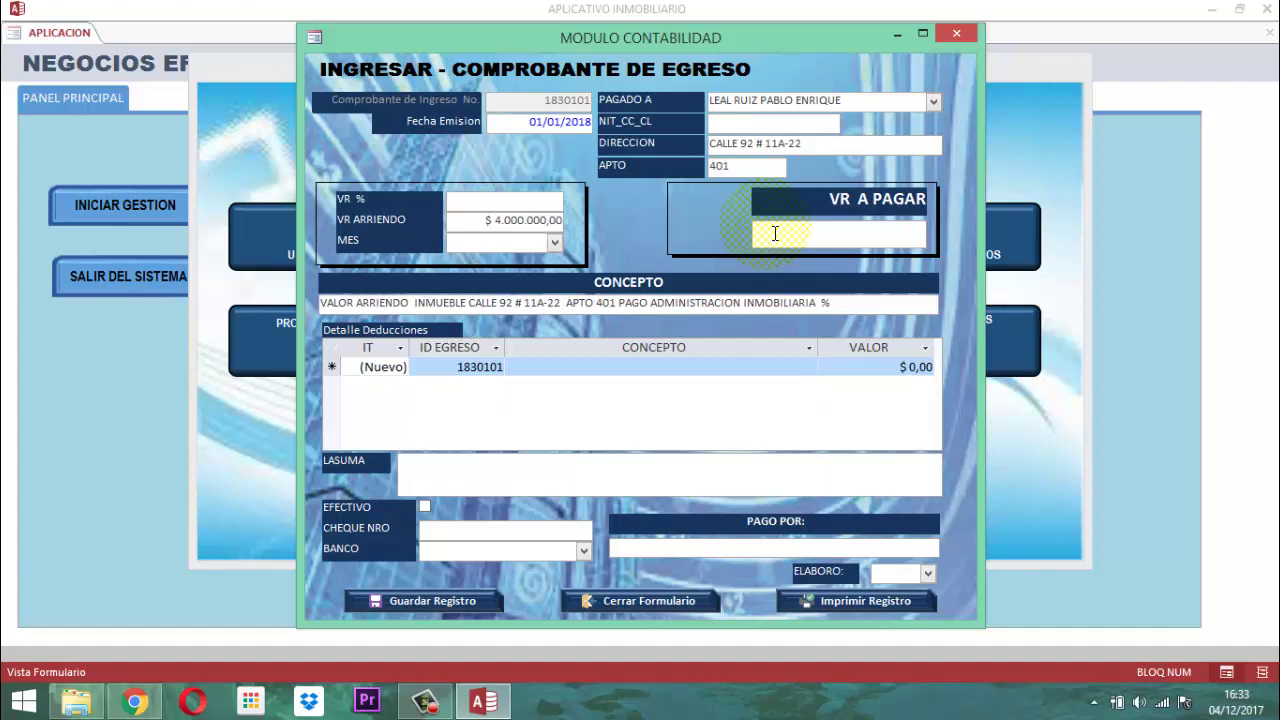
- Set the month to DICIEMBRE so the concept reads December rent for apartment 401
key("F4")
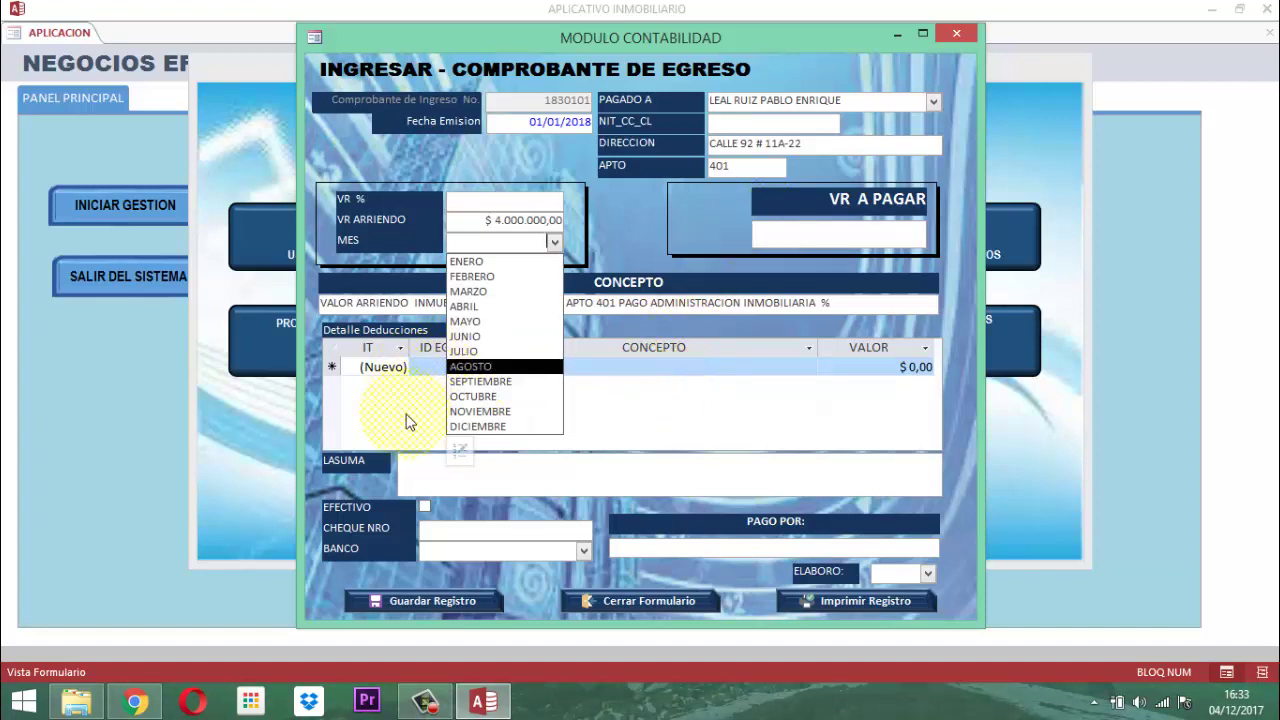
left_click(478, 427)
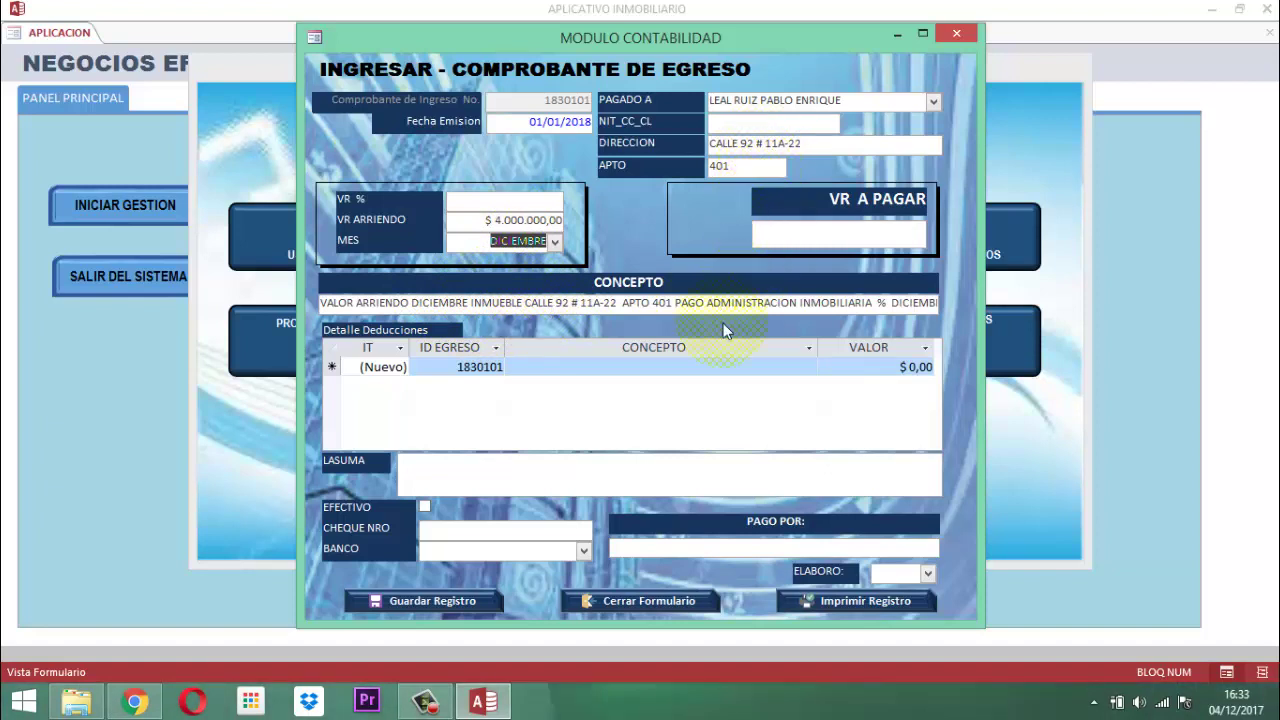
left_click(730, 168)
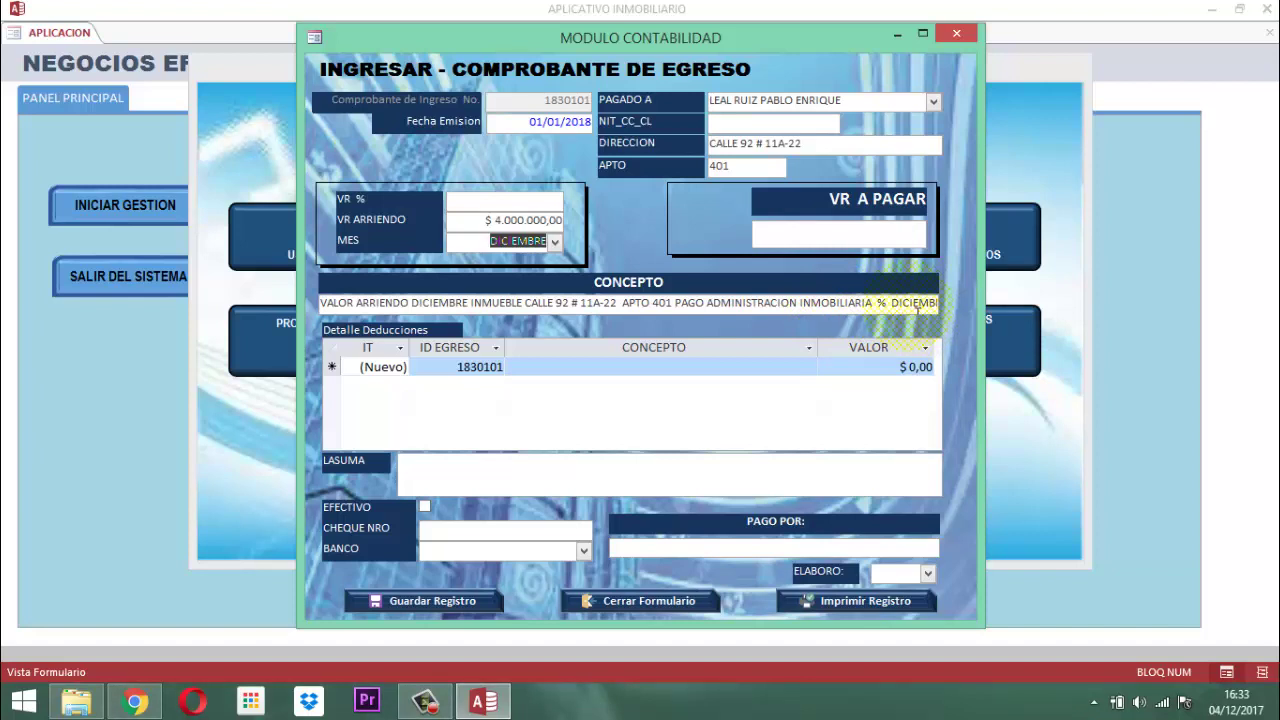
key("Tab")
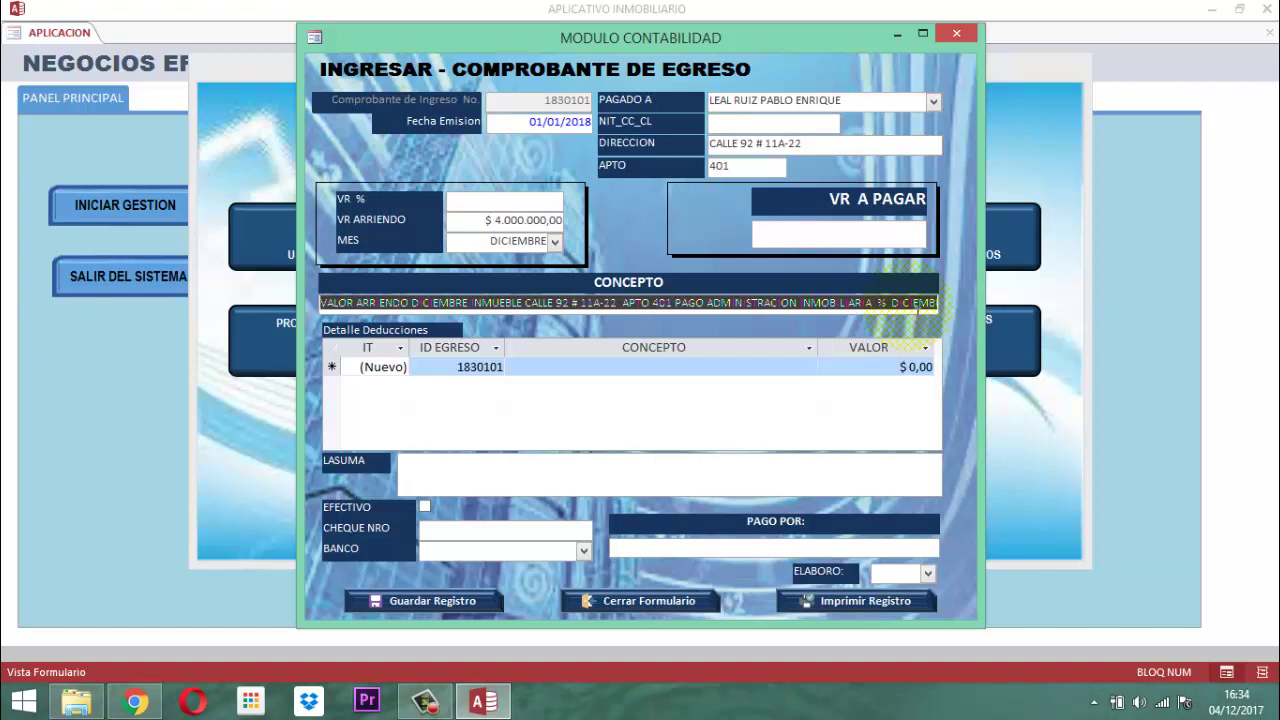
- Move into the CONCEPTO column of a new deduction row
key("Tab")
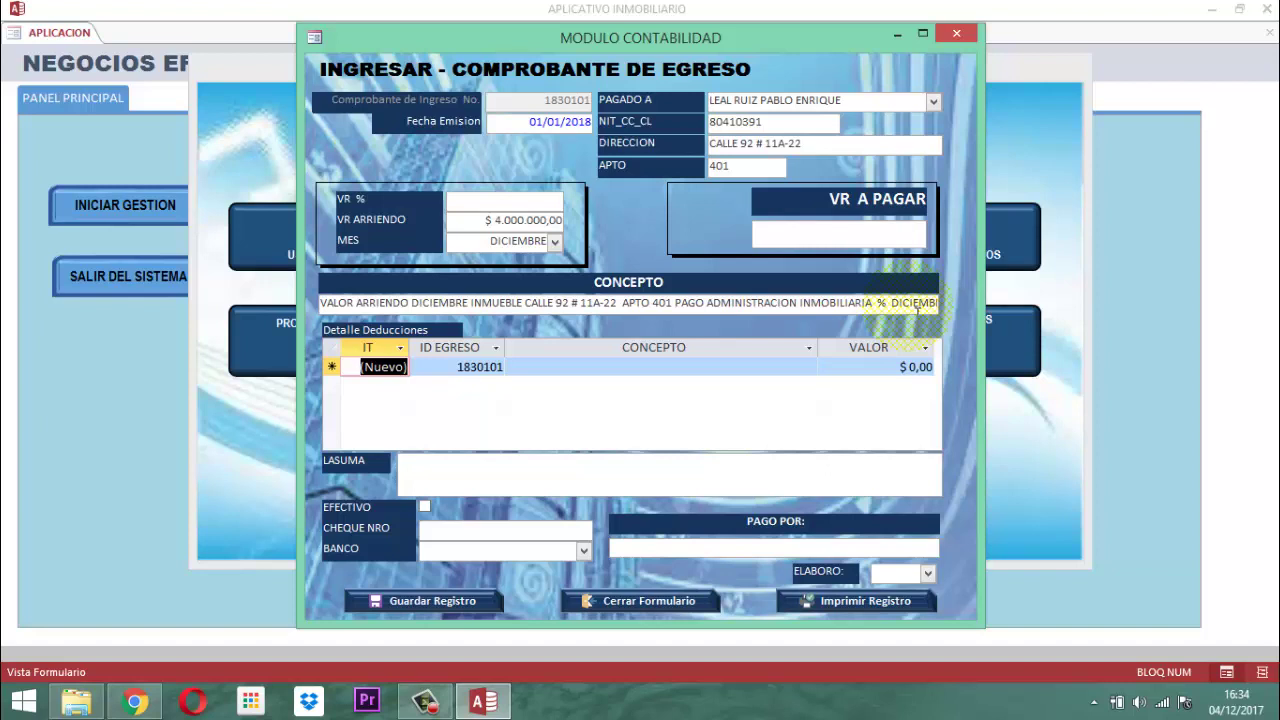
key("Tab")
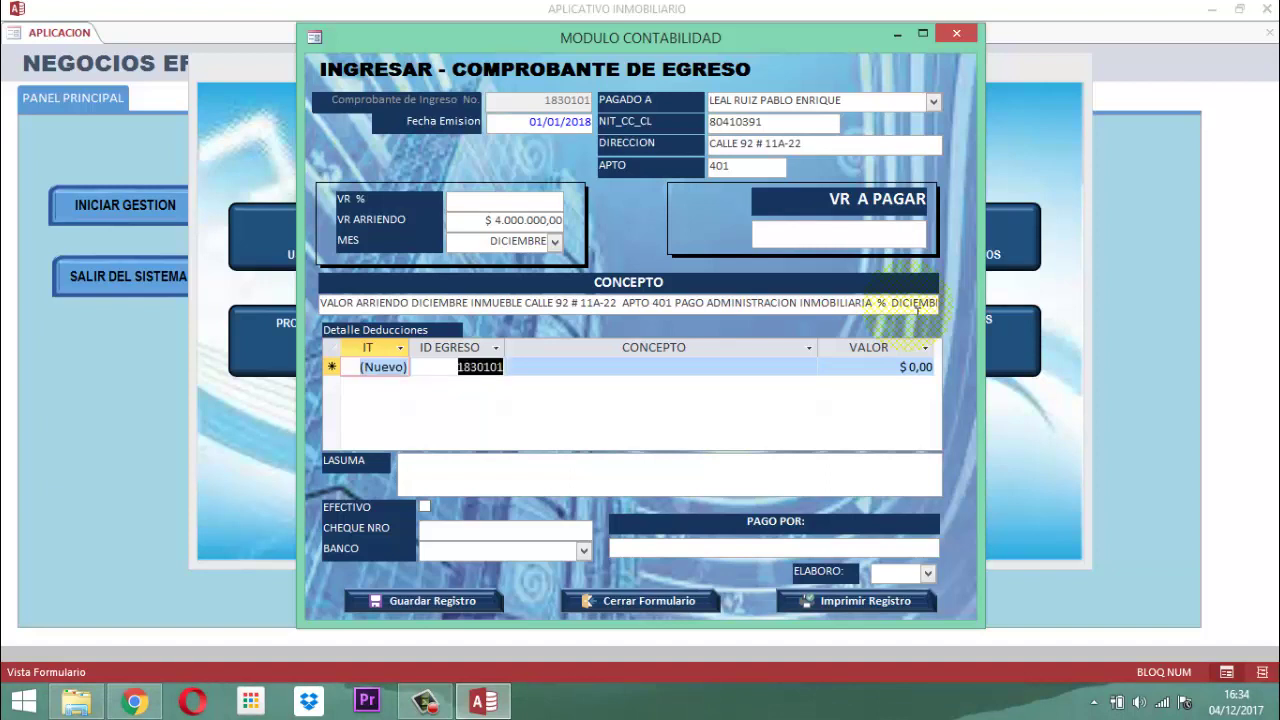
key("Tab")
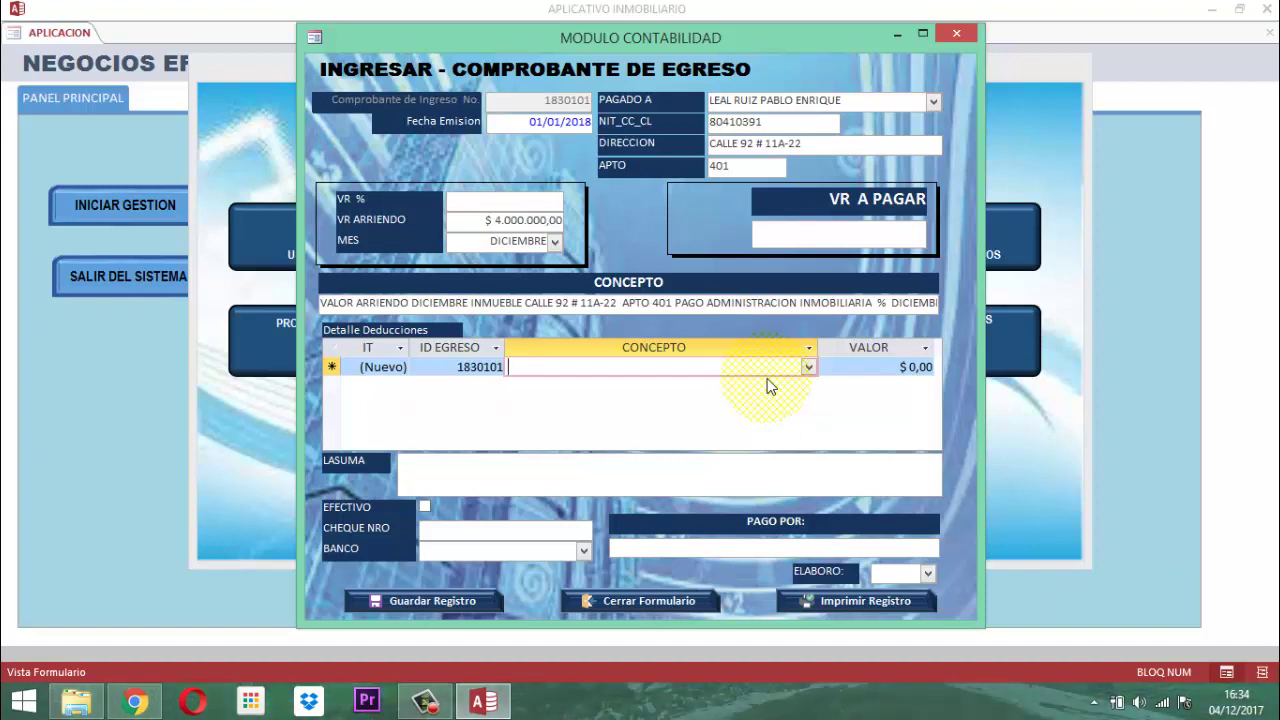
- Add deductions ADMON INMOBILIARIA $130.000 and ADMON EDIFICIO $807.000, leaving $3.063.000
key("F4")
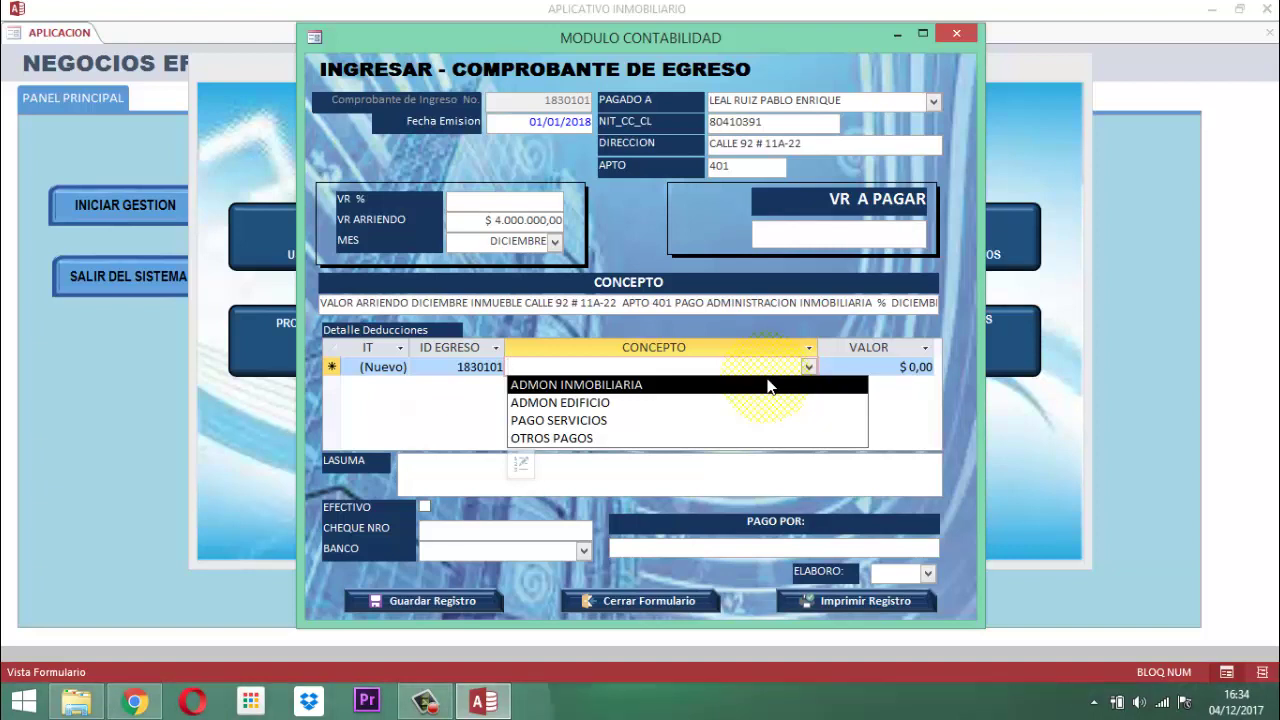
left_click(635, 388)
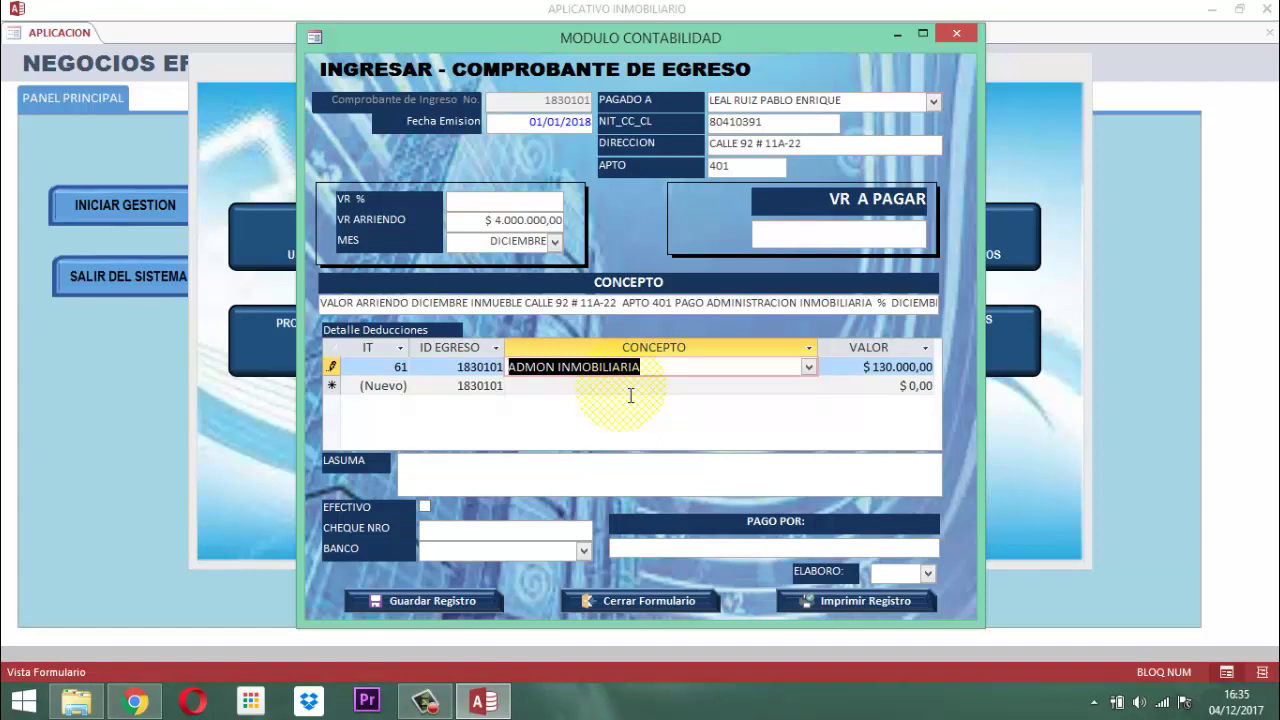
key("Tab")
key("Tab")
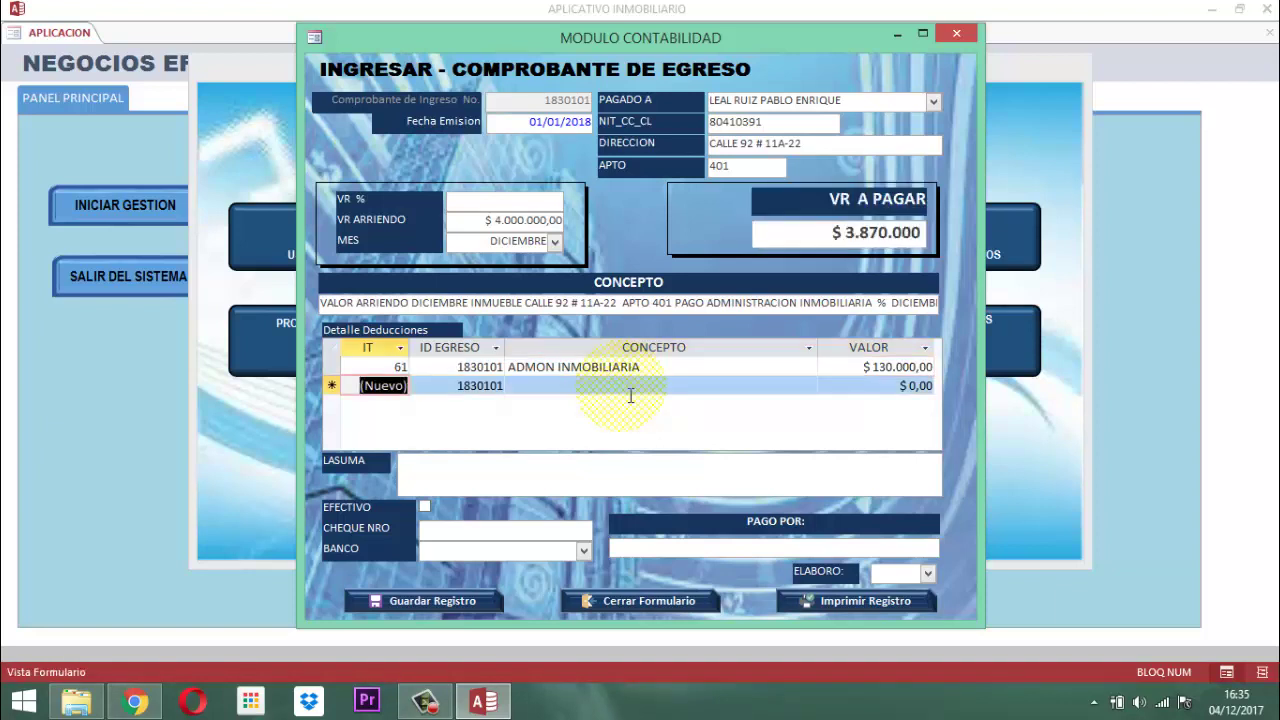
key("Tab")
key("Tab")
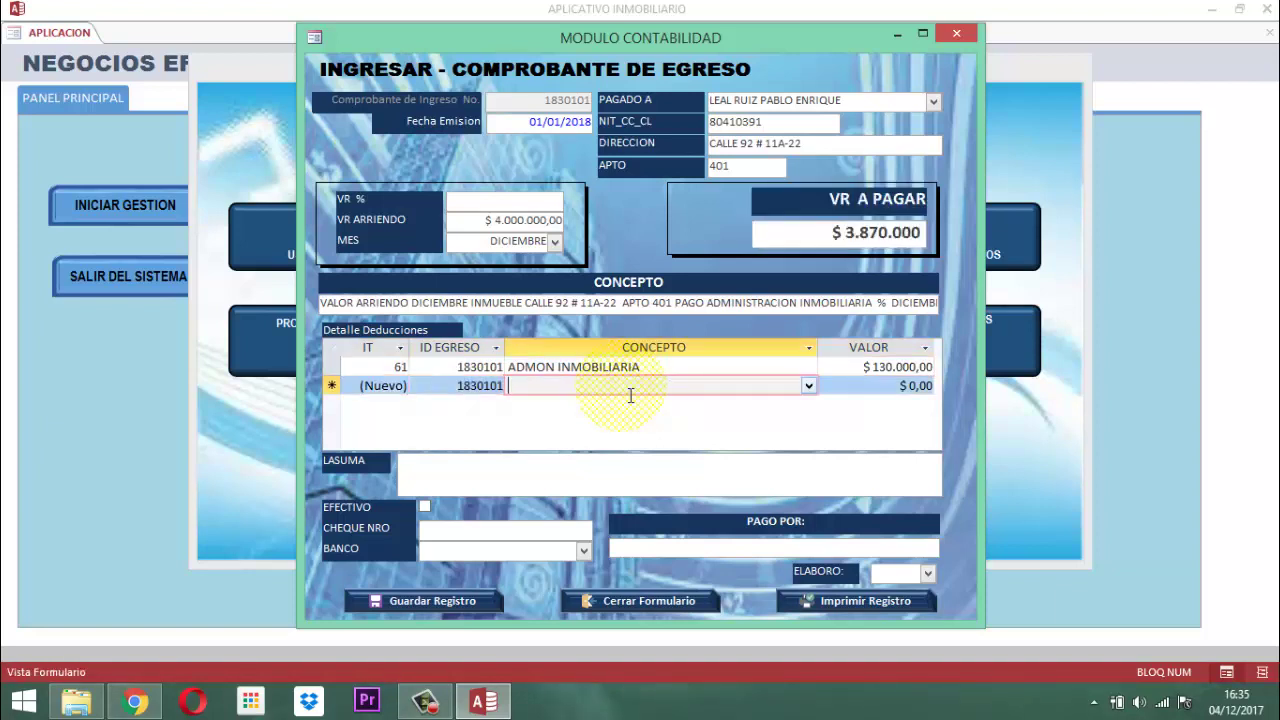
key("F4")
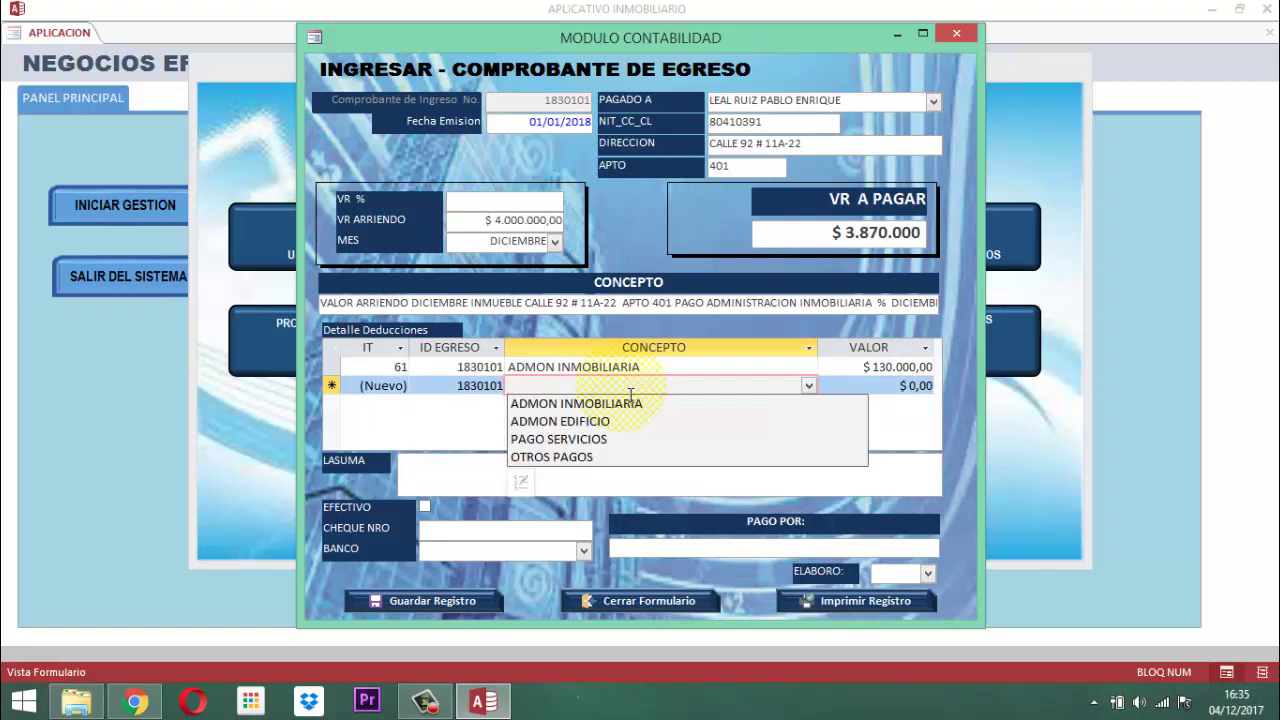
key("Down")
key("Down")
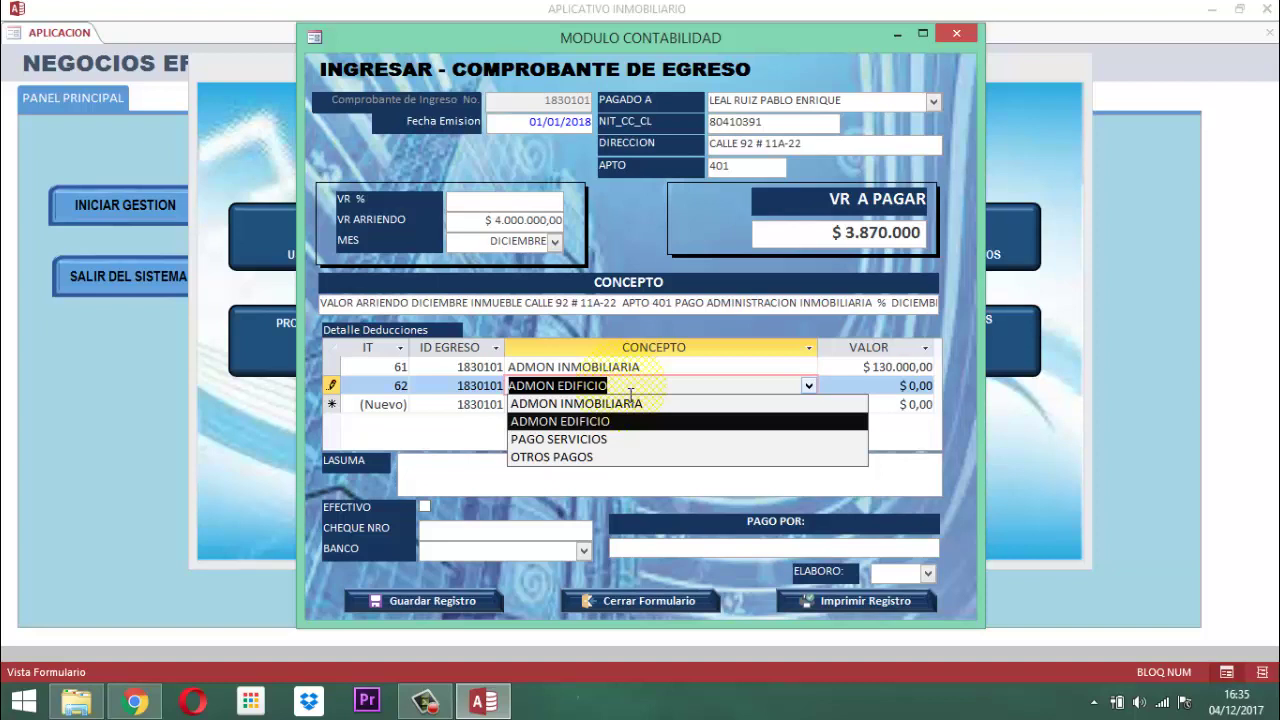
key("Return")
key("Tab")
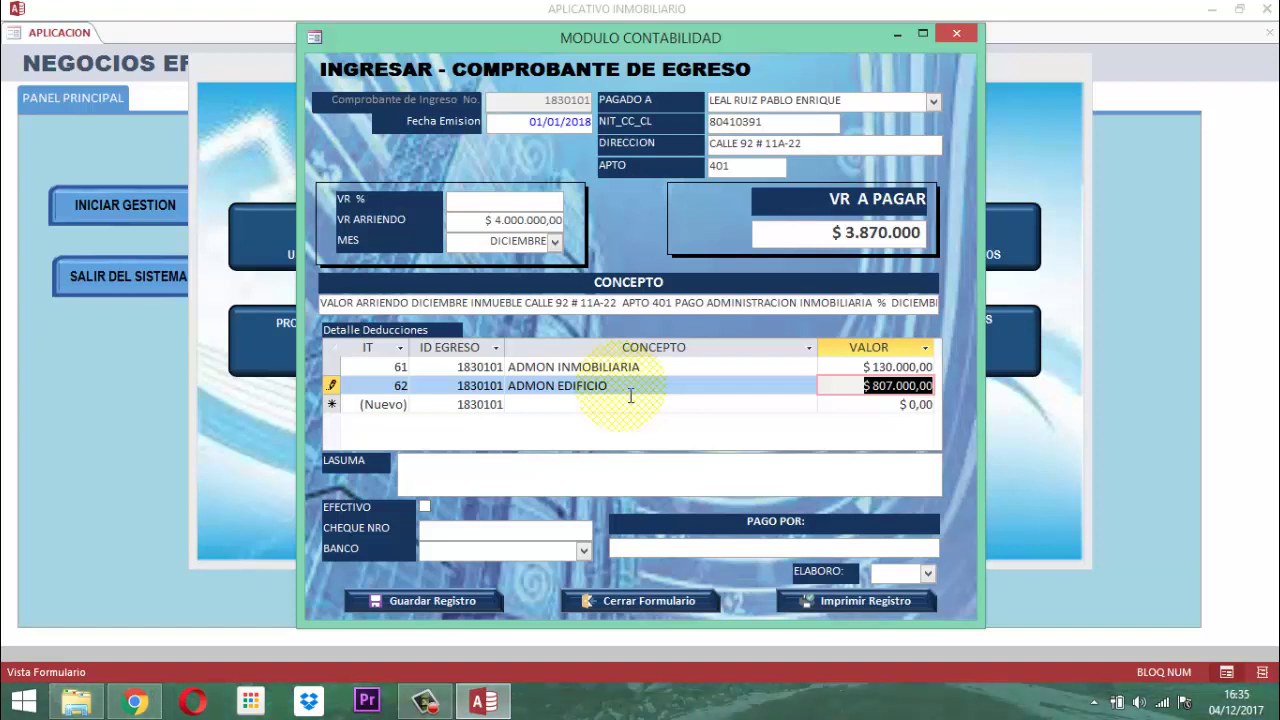
key("Tab")
key("Tab")
key("Tab")
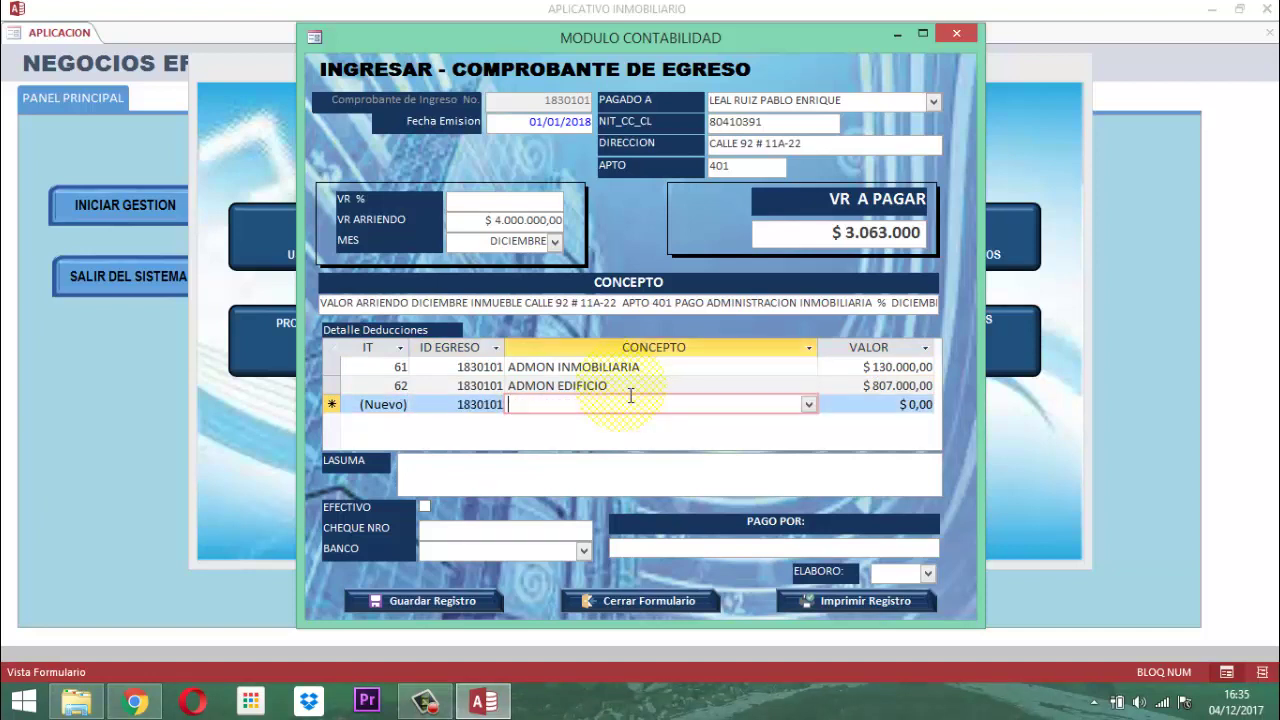
- Add a third deduction, PAGO SERVICIOS for 125.000, lowering the total to $2.938.000
left_click(631, 398)
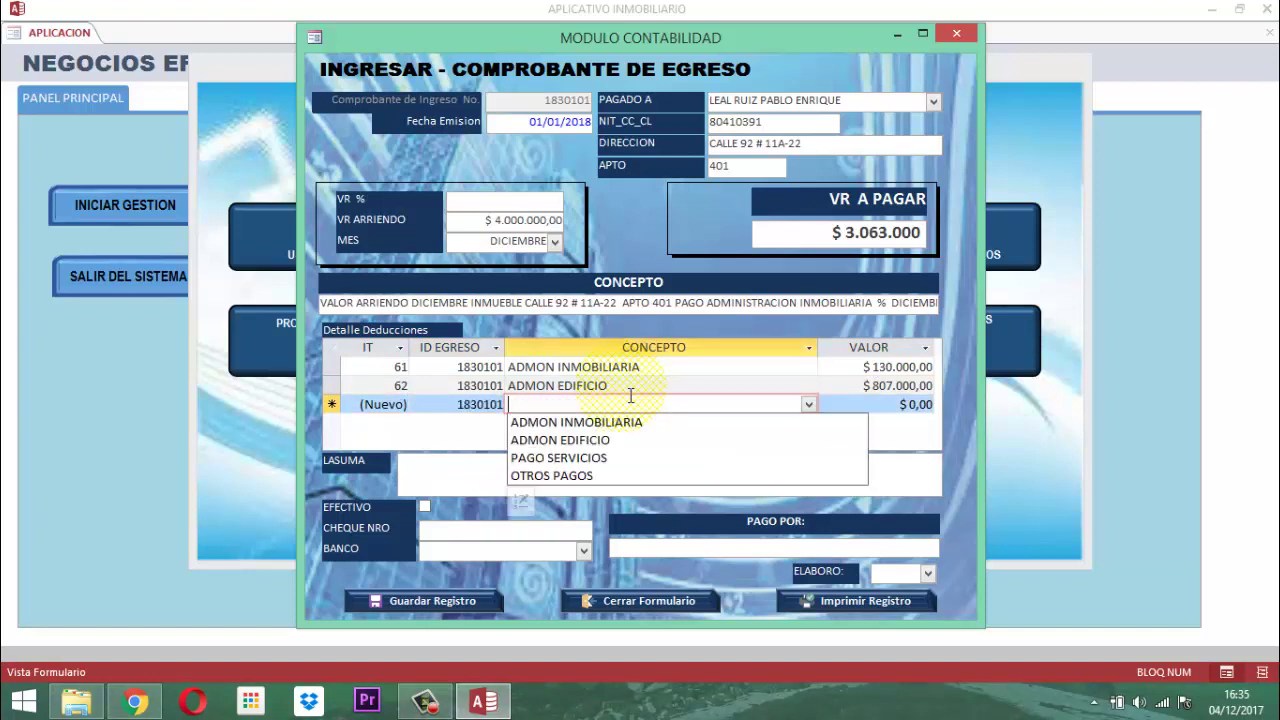
key("Down")
key("Down")
key("Down")
key("Tab")
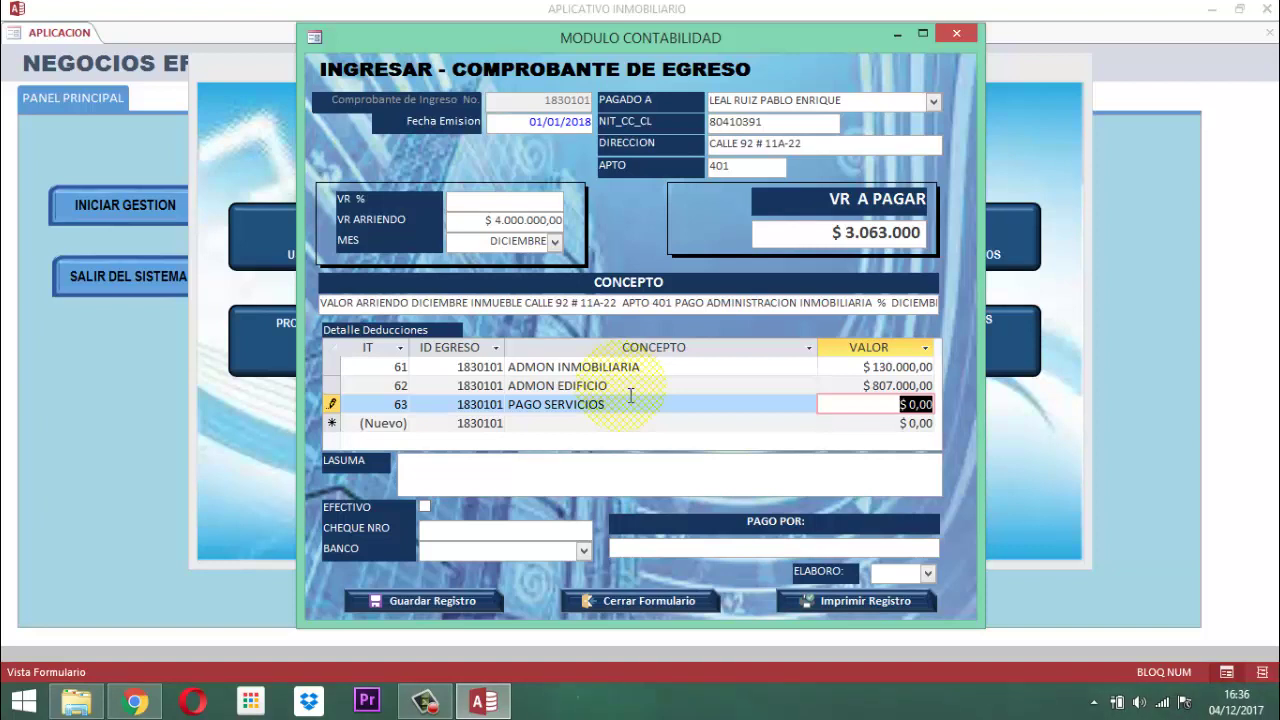
type("1")
type("25.000")
key("Return")
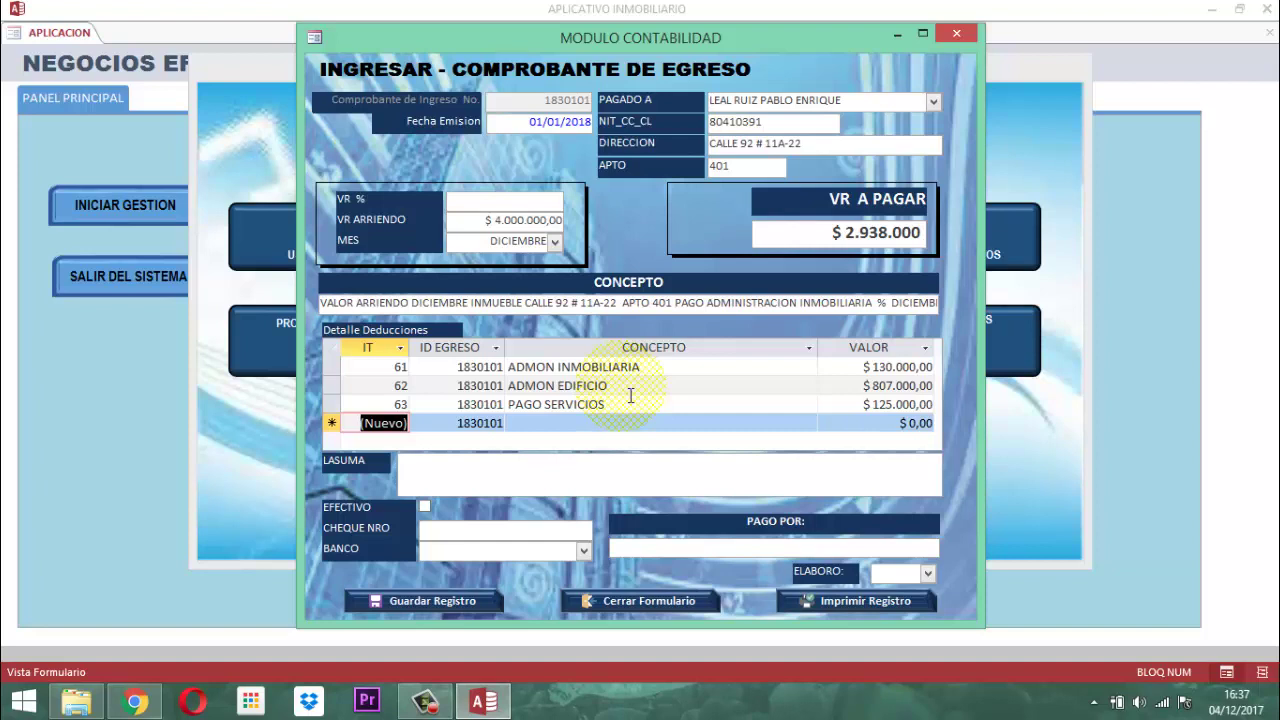
key("ctrl+Tab")
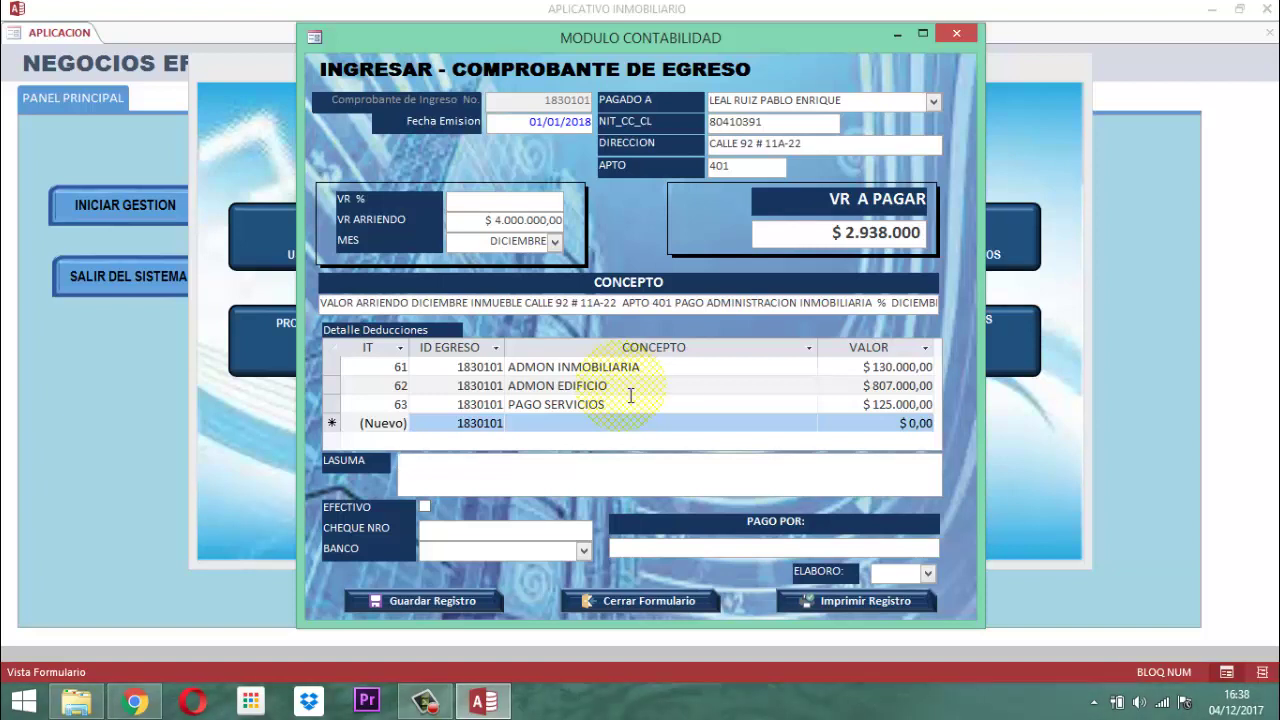
- Enter 'DOS MILLONES NOVECIENTOS TREINTA Y OCHO MIL PESOS MCTE' as the amount in words
type("D")
key("Caps_Lock")
type("OS MILLONE")
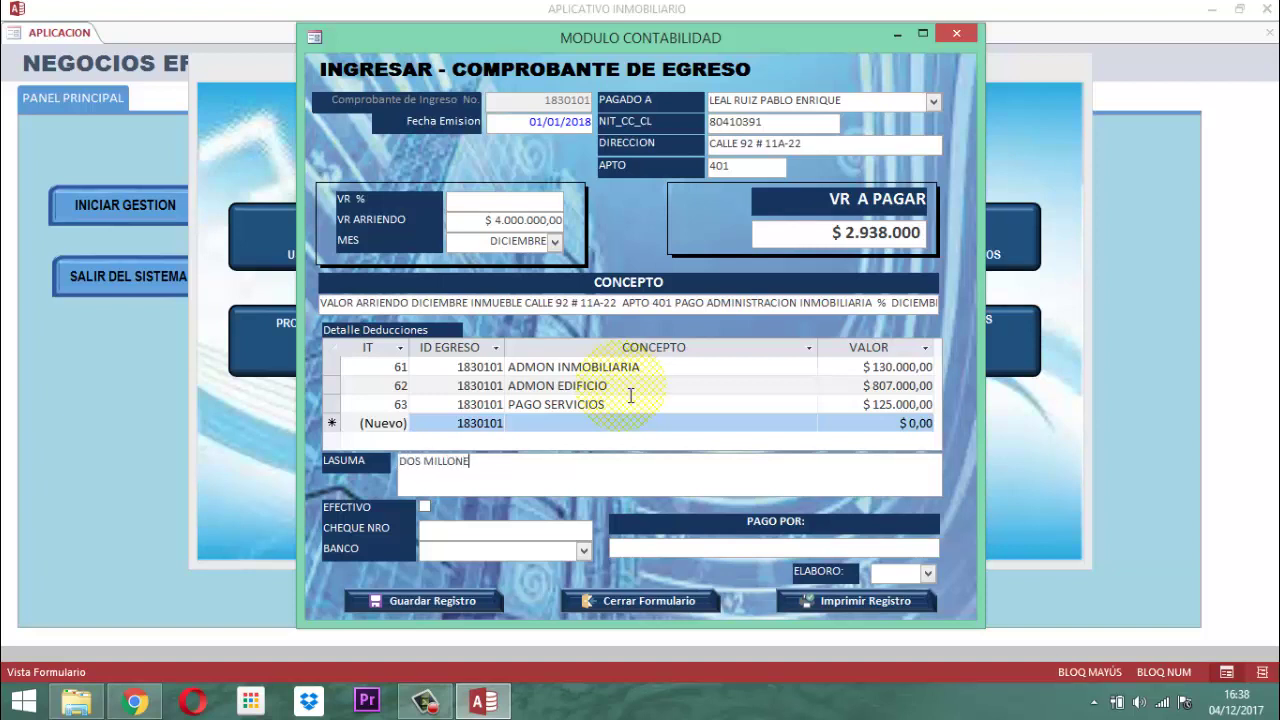
type("S NOV")
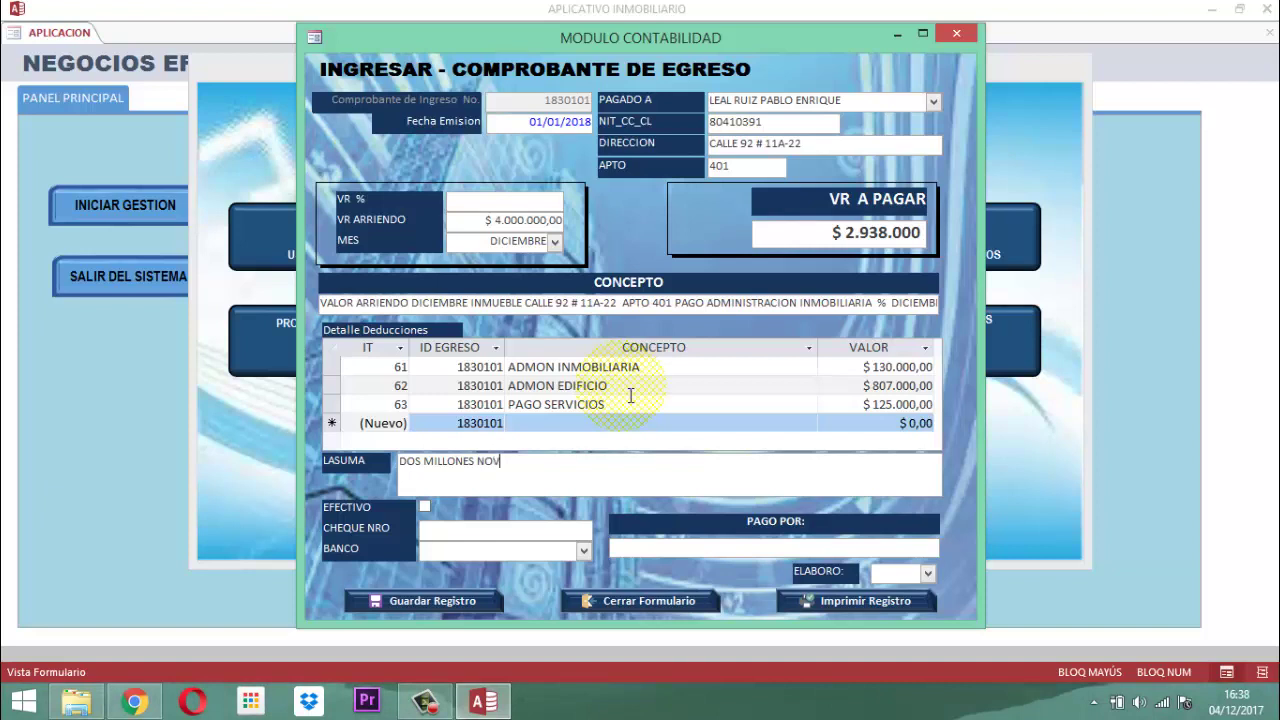
type("ECIENTOS TREIN")
type("TA Y OCHO MIL")
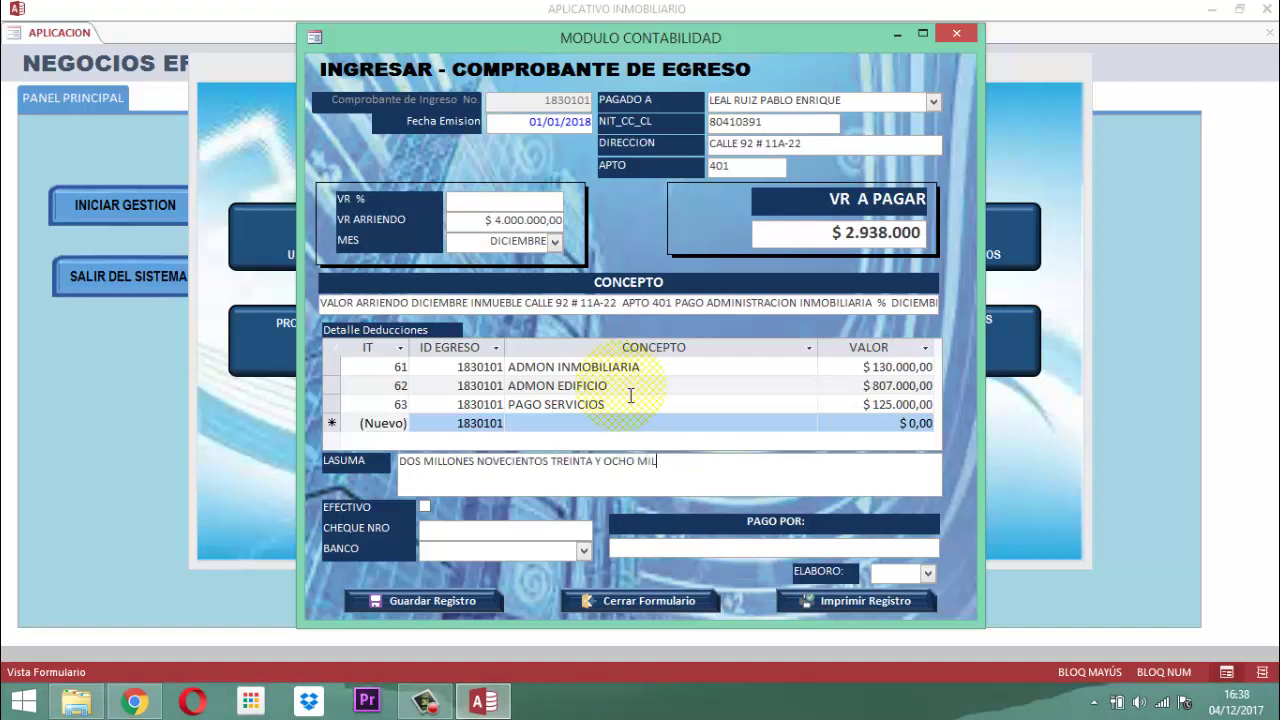
type(" PESOS MC")
type("TE.")
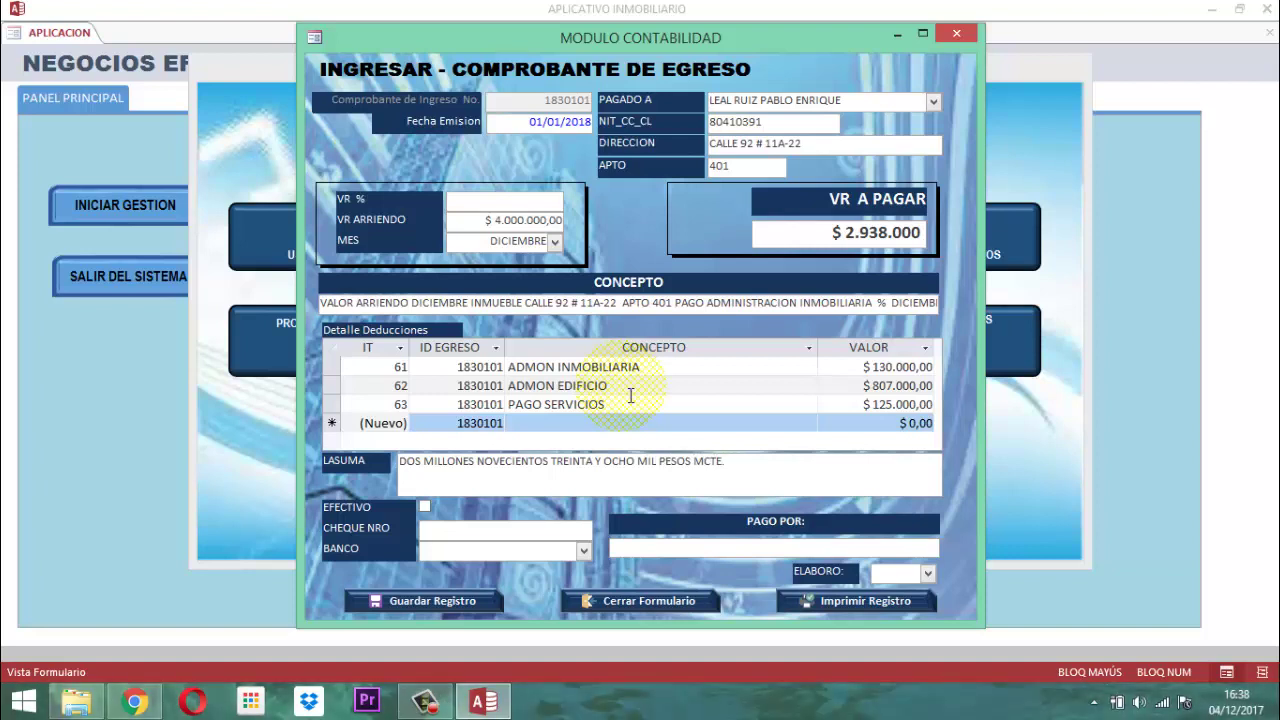
key("Tab")
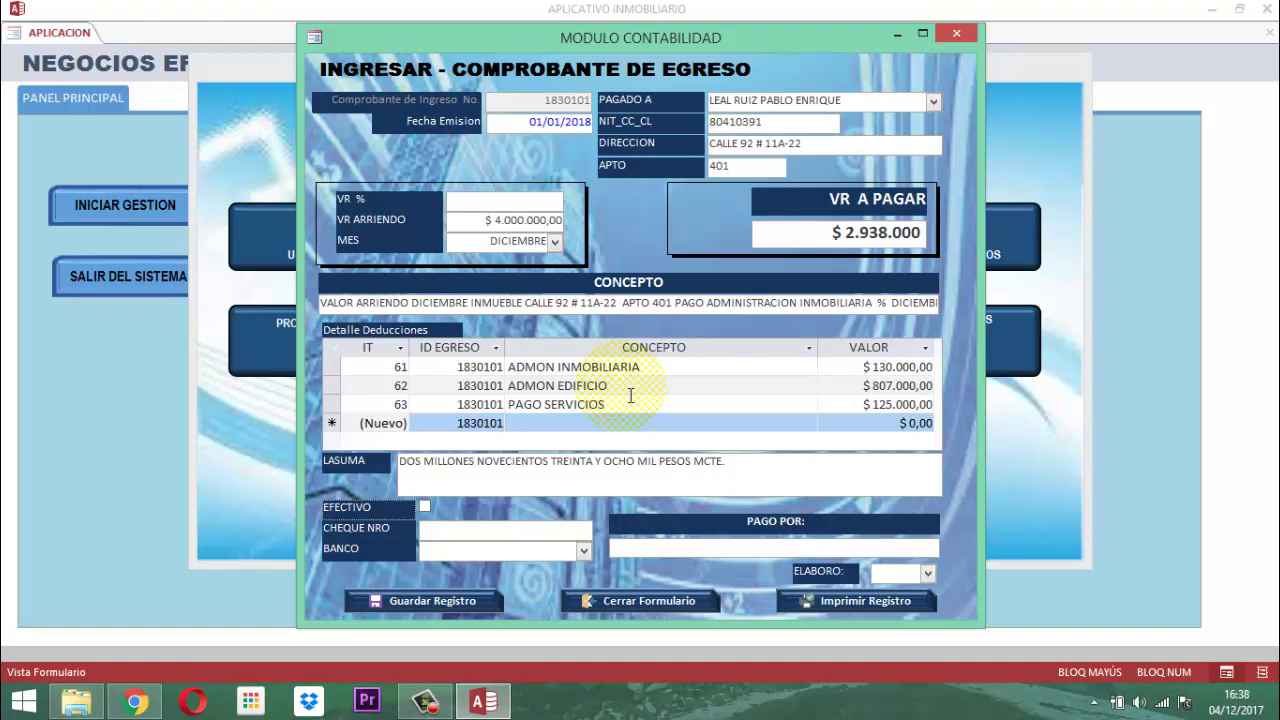
- Select BANCO DAVIVIENDA as the paying bank
key("Tab")
key("F4")
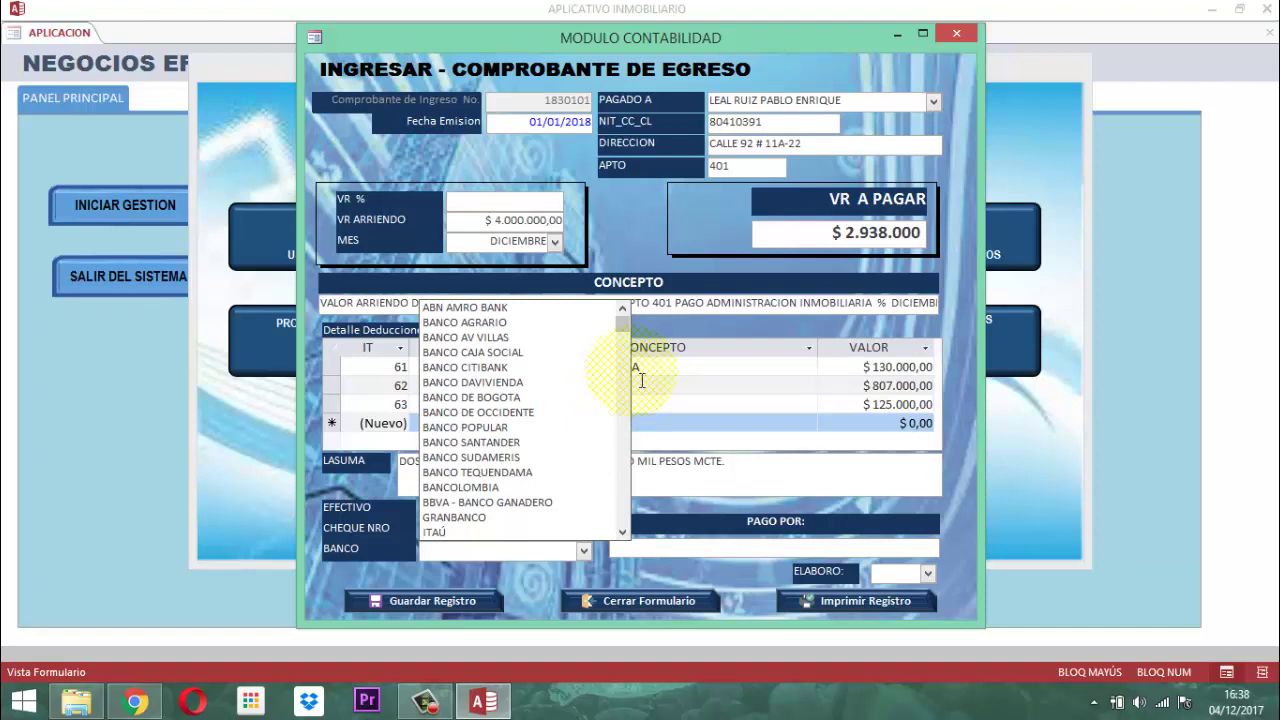
left_click(512, 383)
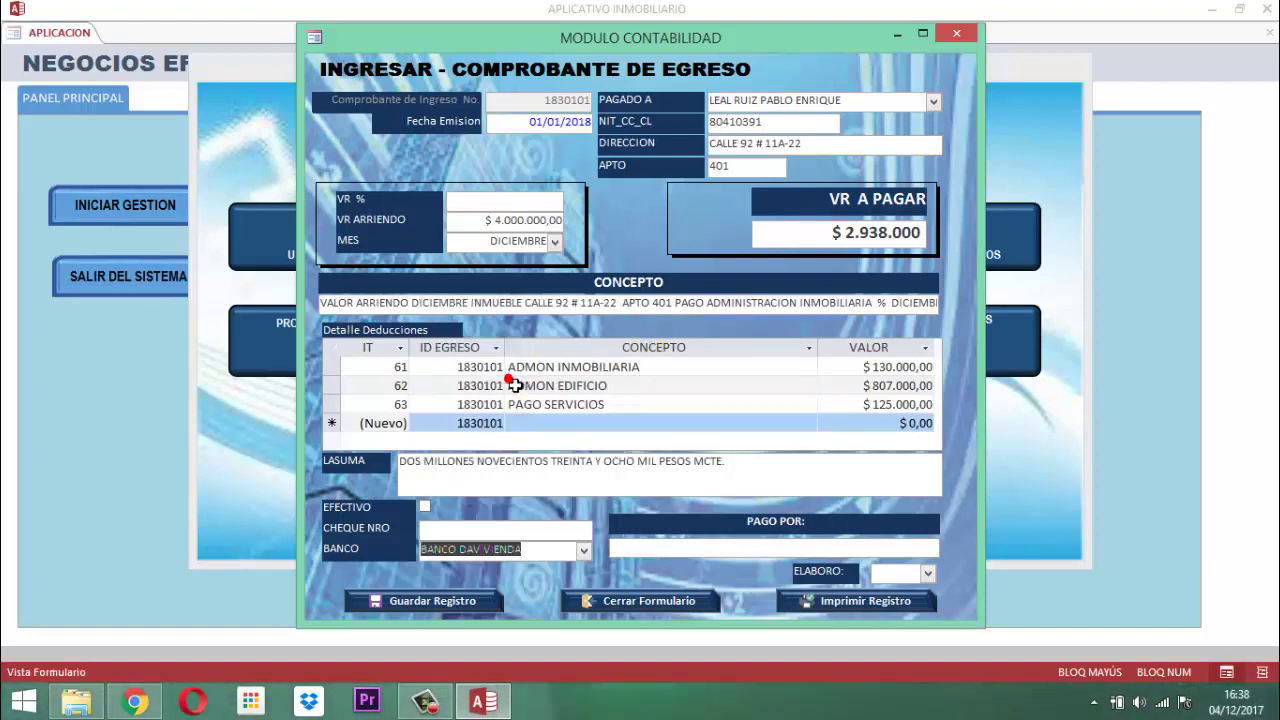
- Enter TRANSFERENCIA PAGO as the payment method
key("Tab")
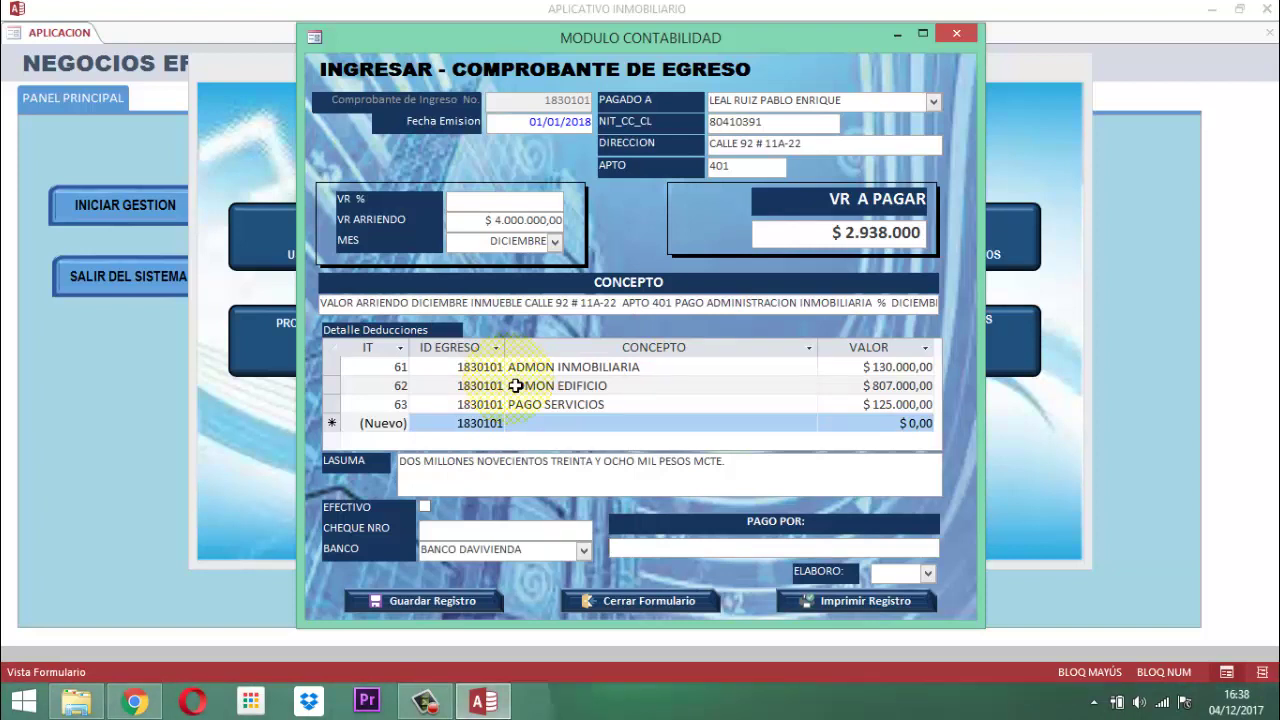
type("TRASNA")
key("BackSpace")
key("BackSpace")
type("NS")
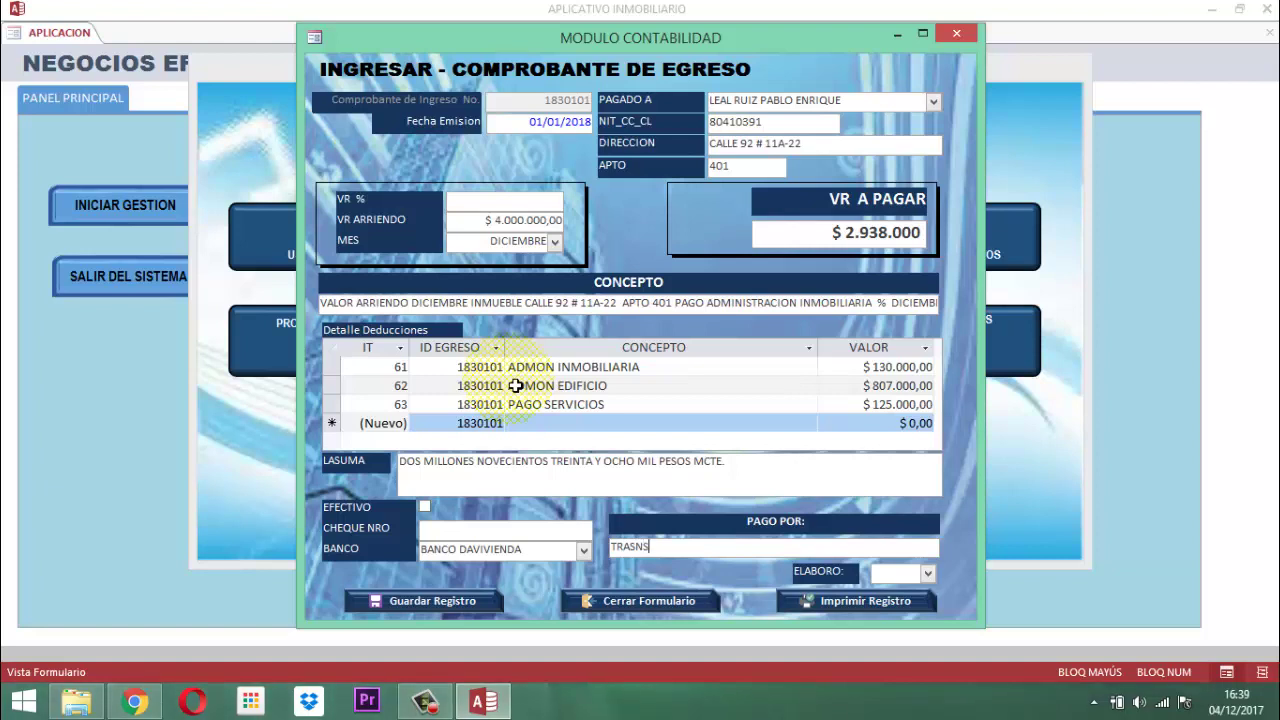
key("BackSpace")
key("BackSpace")
key("BackSpace")
type("NSFERENCI")
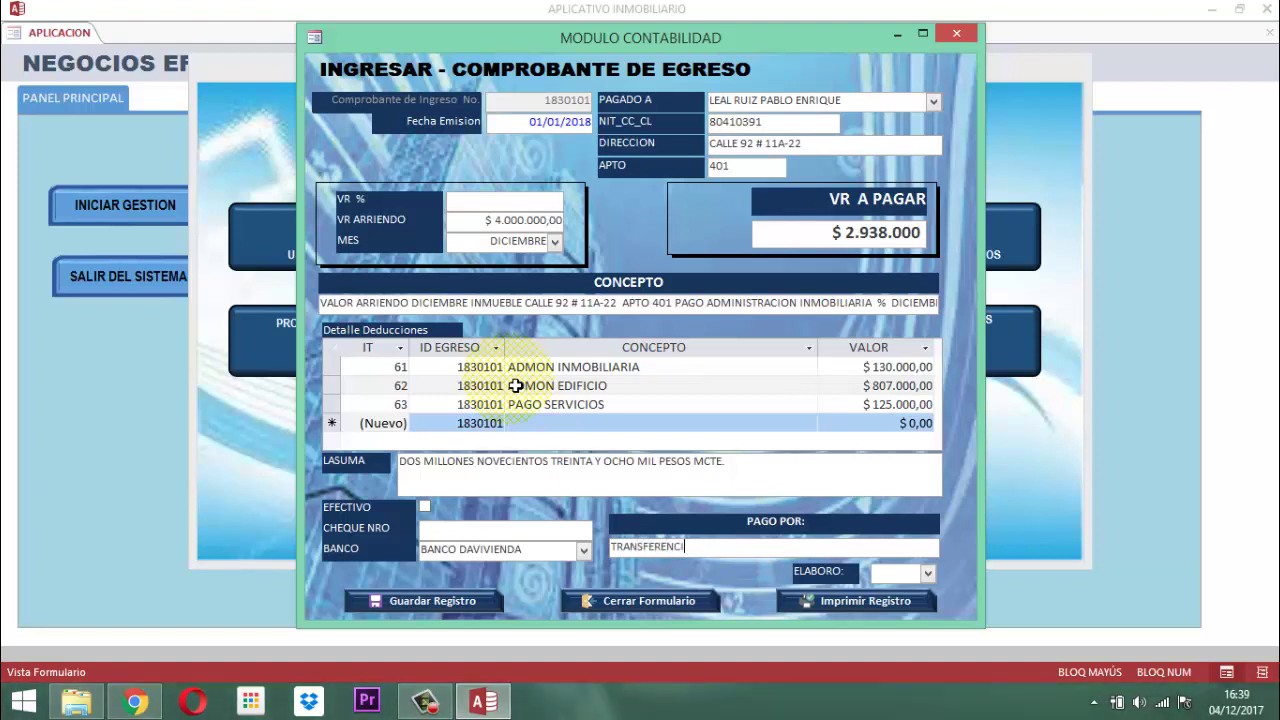
type("A")
type(" PAGO")
- Choose OTRO as the preparer in ELABORO
key("Tab")
key("alt+Down")
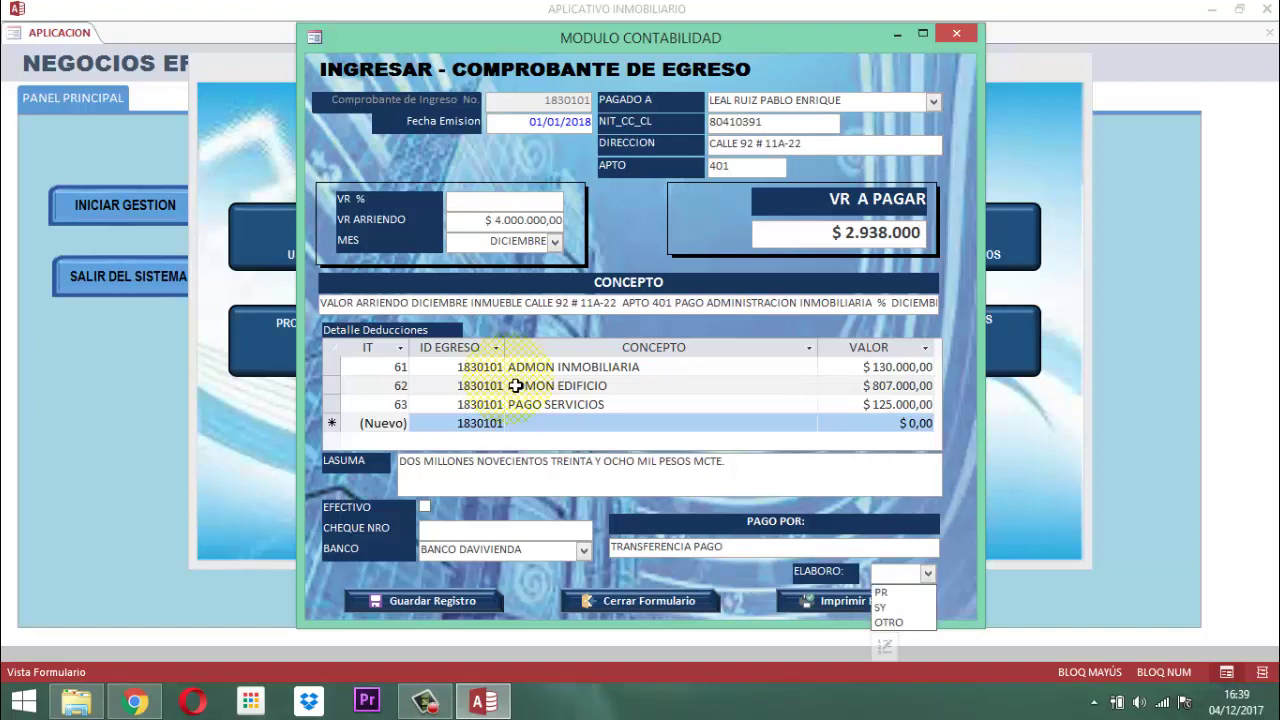
key("Down")
key("Down")
key("Down")
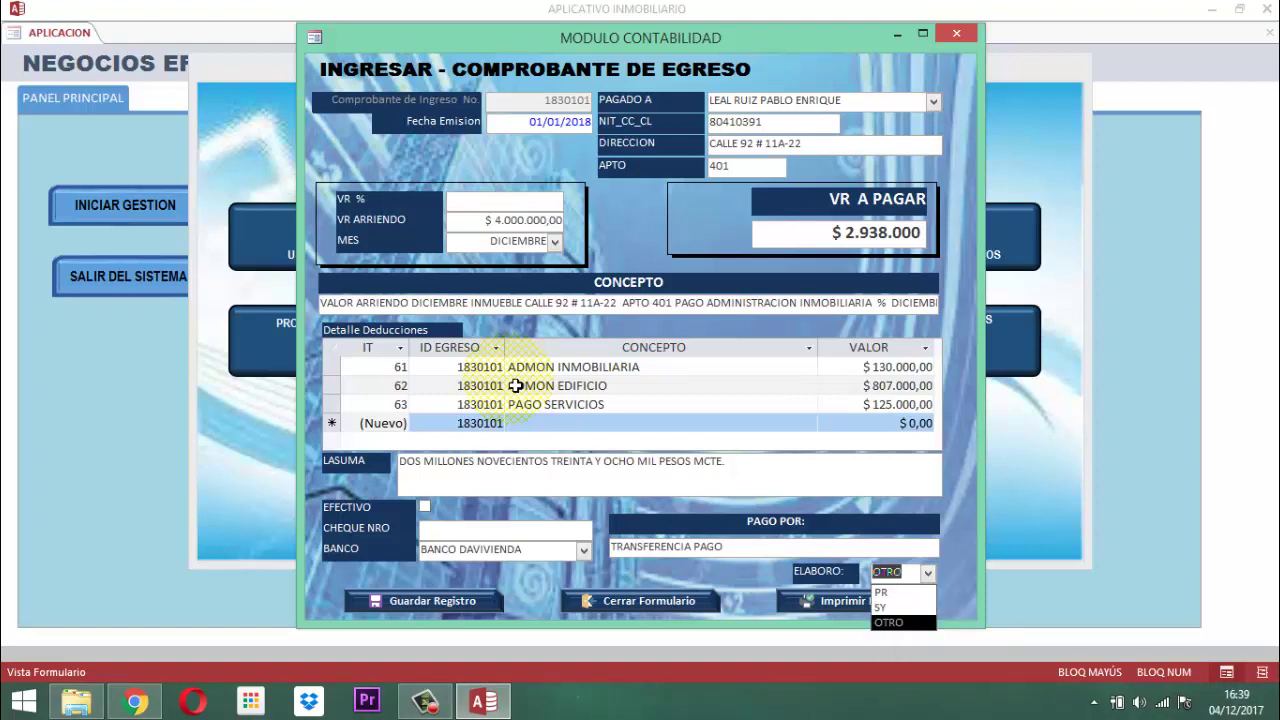
- Save voucher 1830101 with OTRO as preparer and show its print preview
left_click(884, 623)
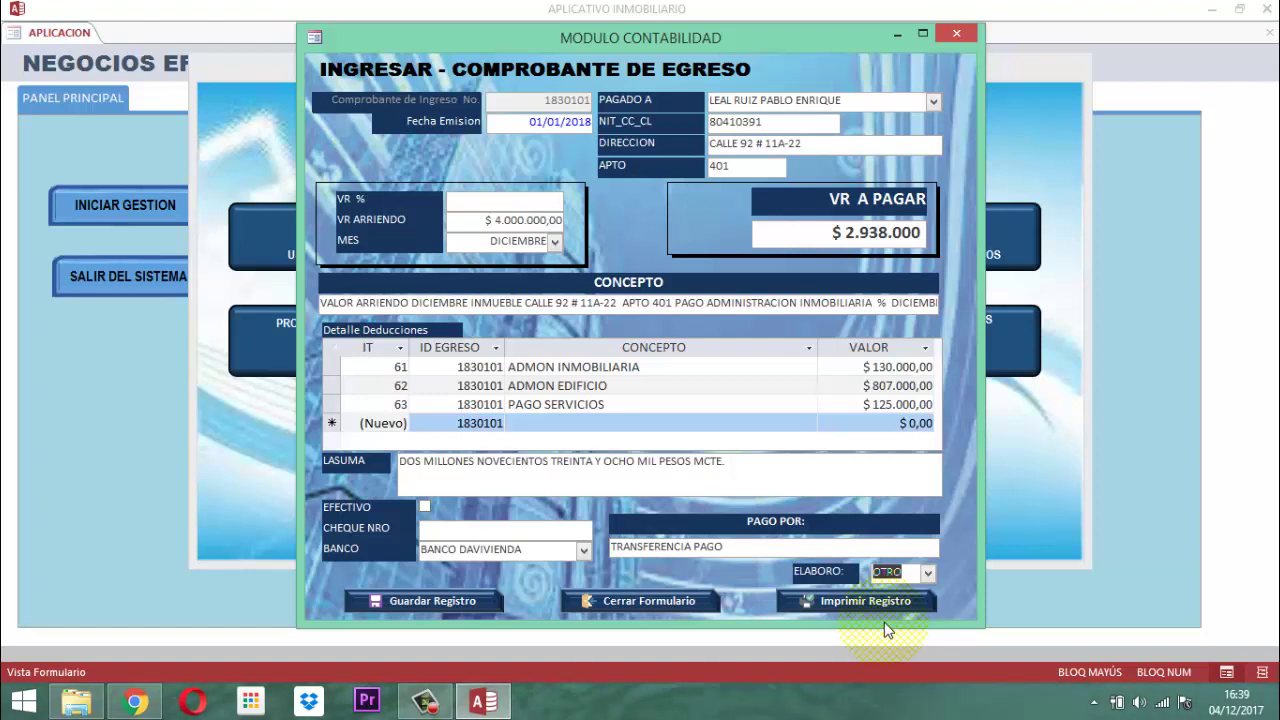
left_click(472, 603)
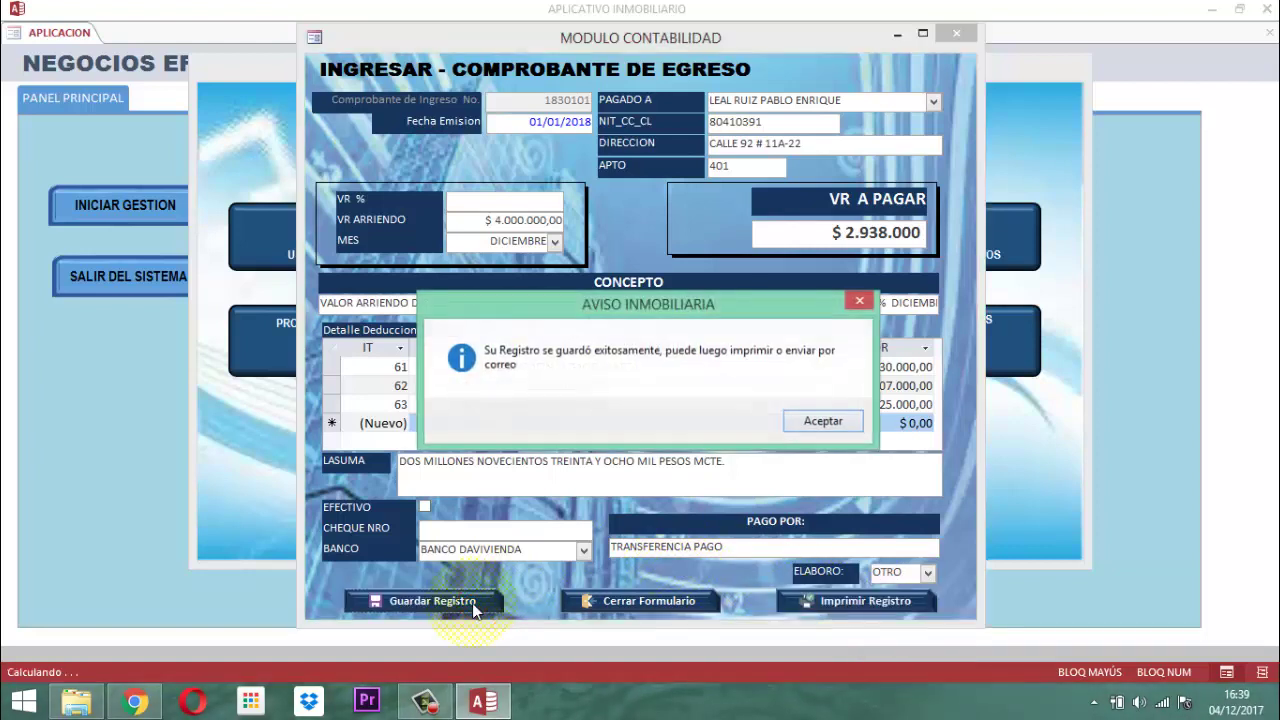
left_click(812, 420)
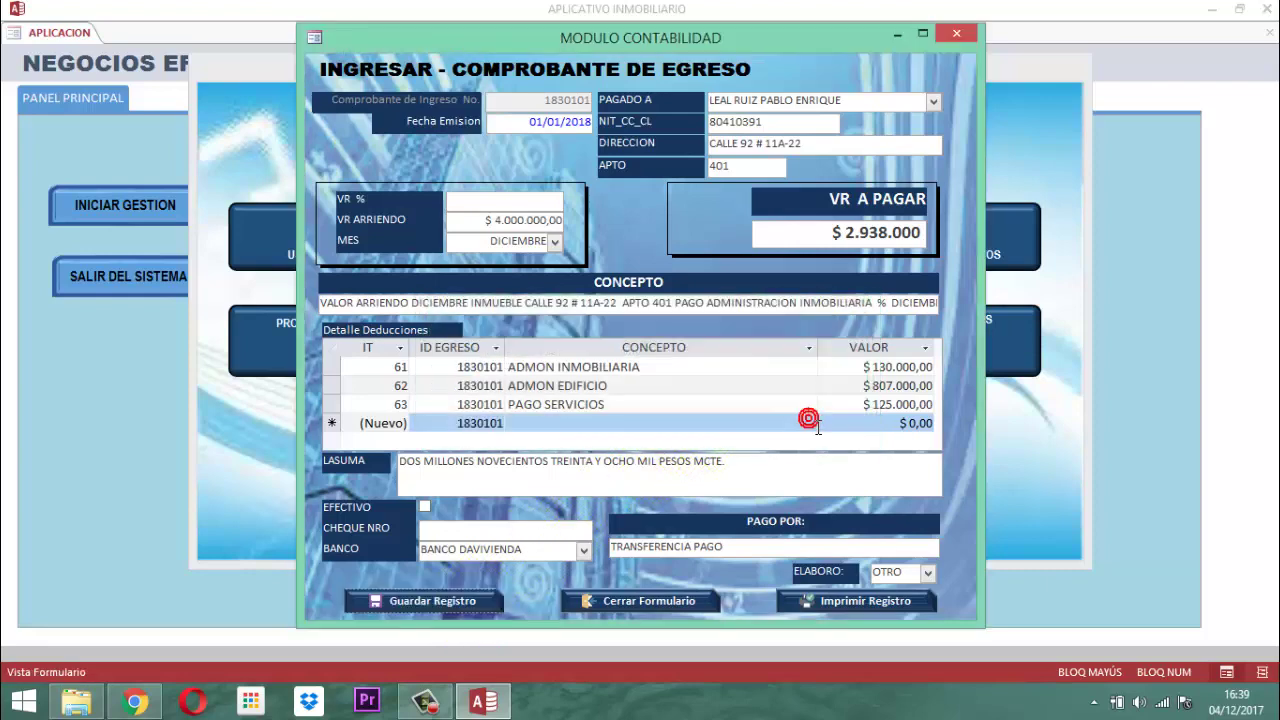
left_click(879, 601)
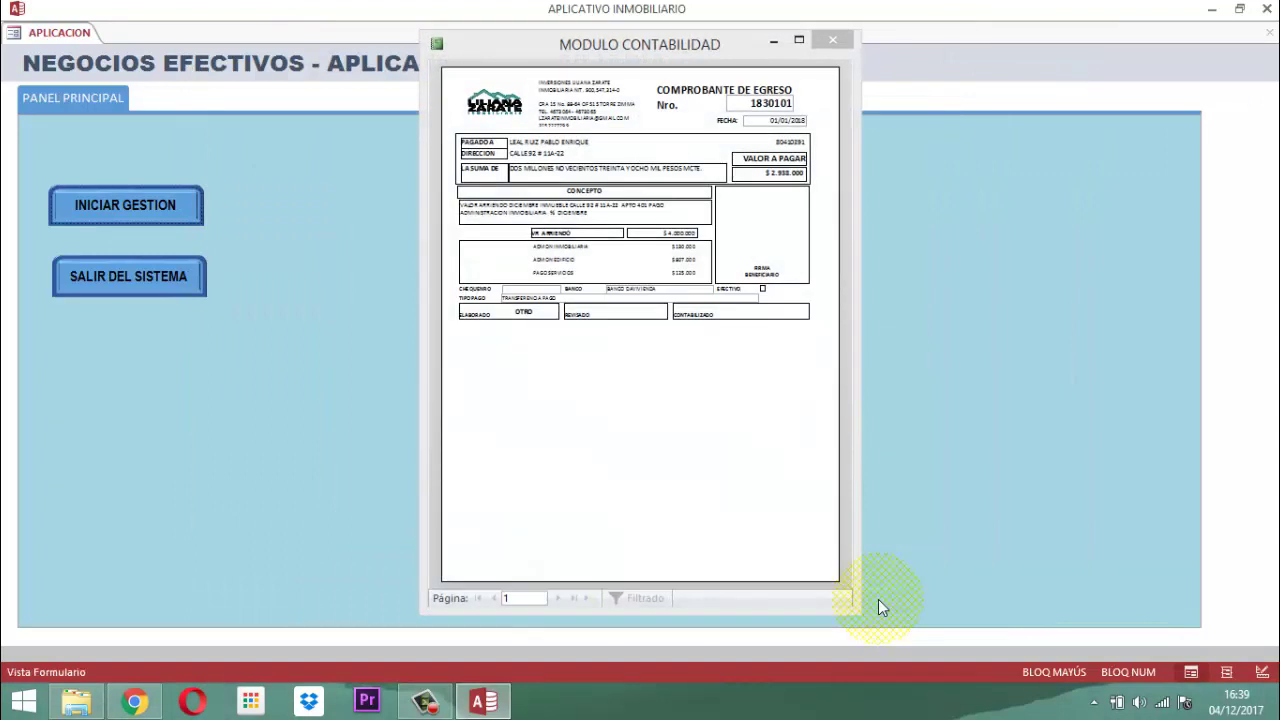
- Zoom in on voucher 1830101's header, Concepto and $807.000 deductions, then close the preview
left_click(778, 113)
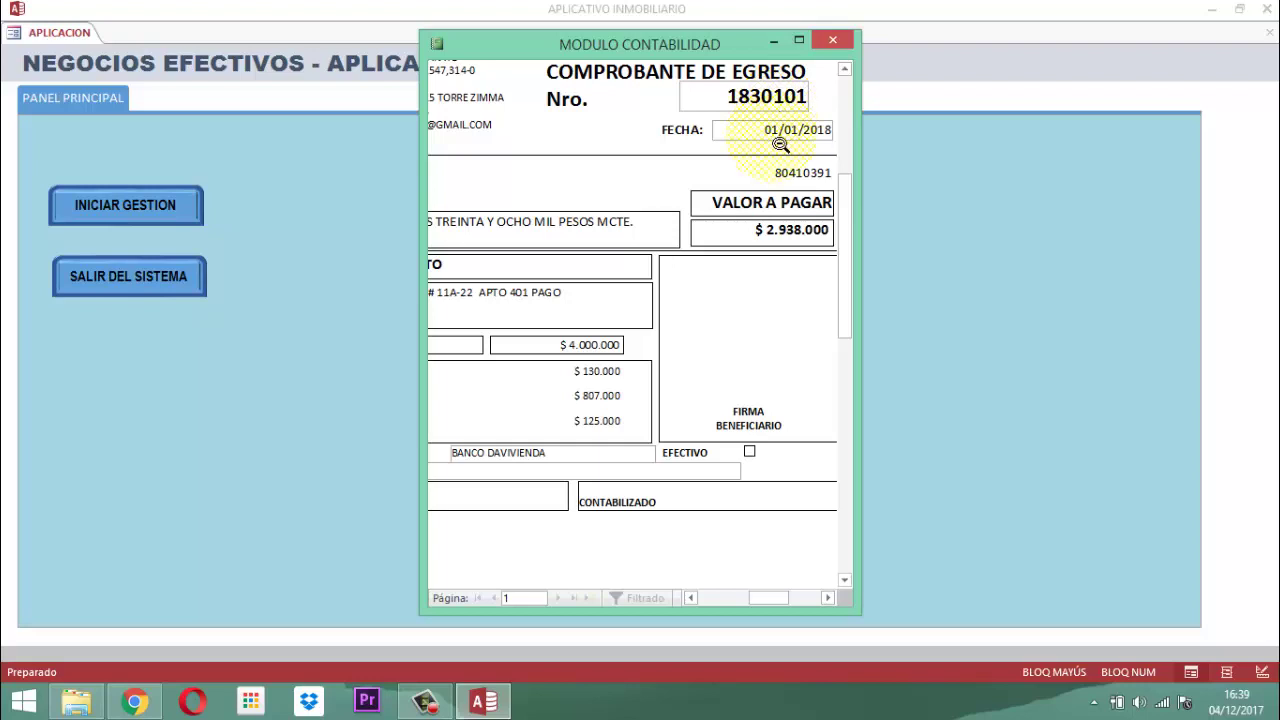
left_click(777, 231)
left_click(678, 254)
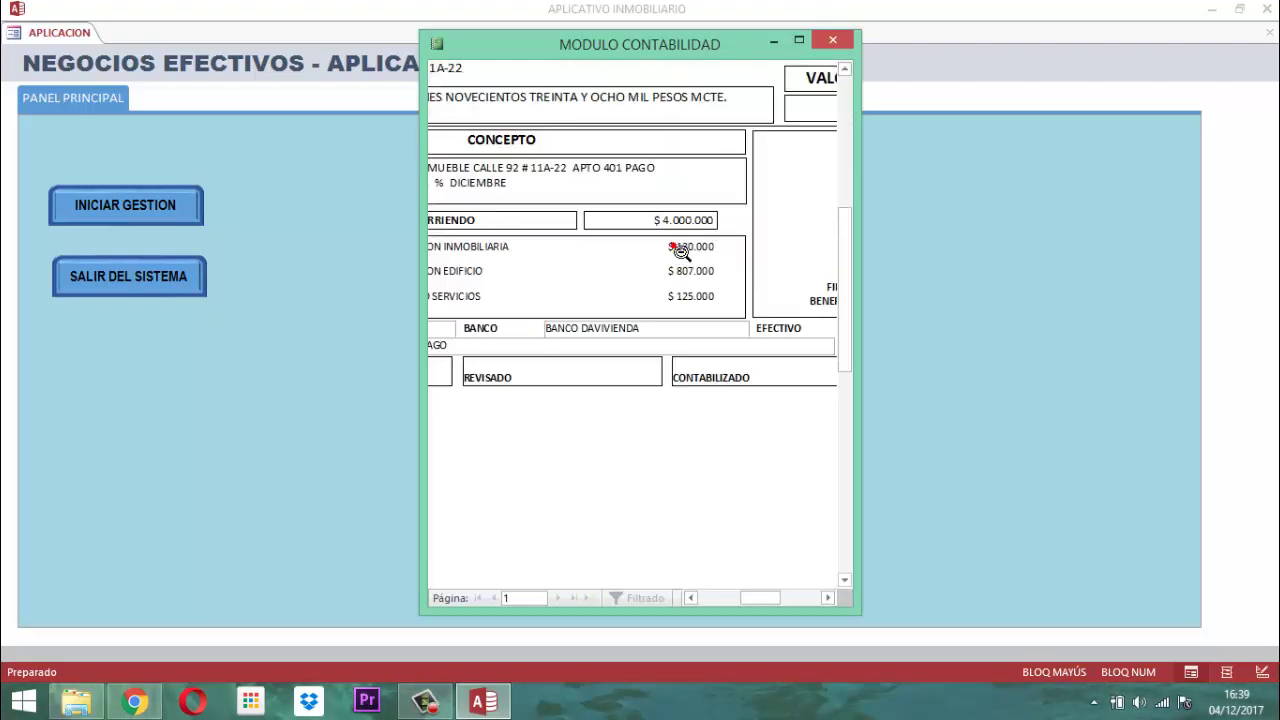
left_click(530, 270)
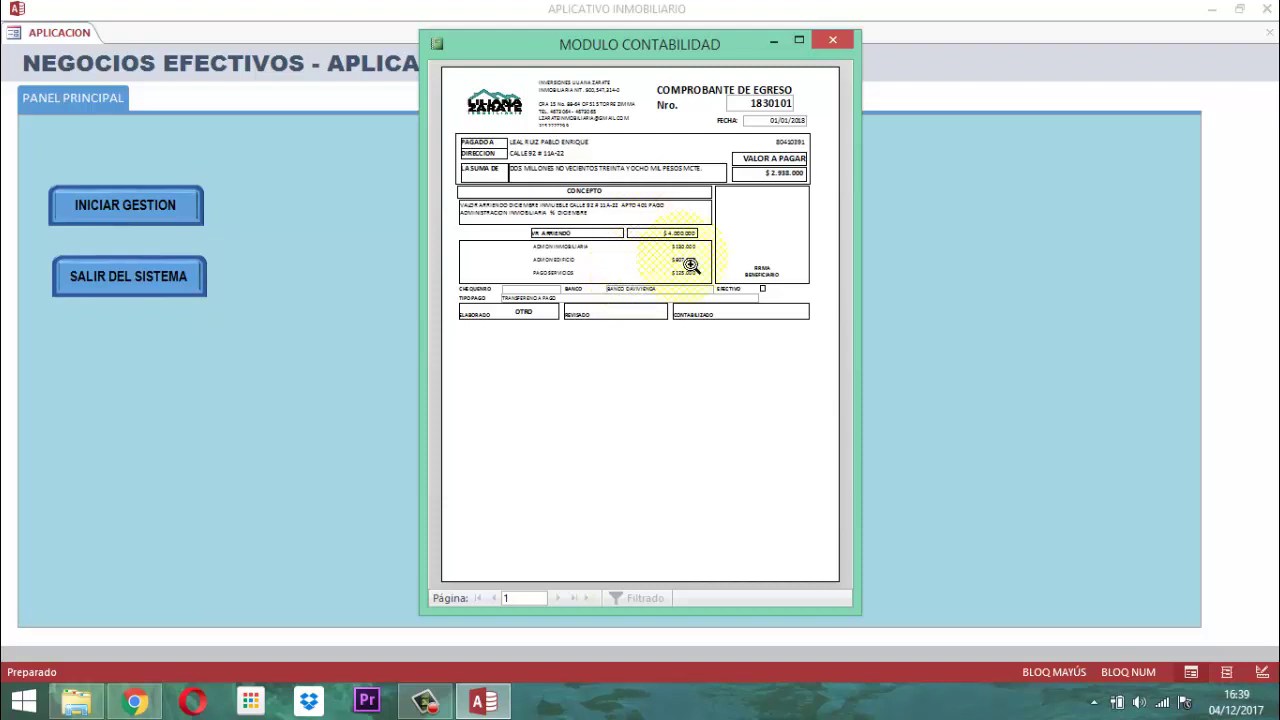
left_click(682, 261)
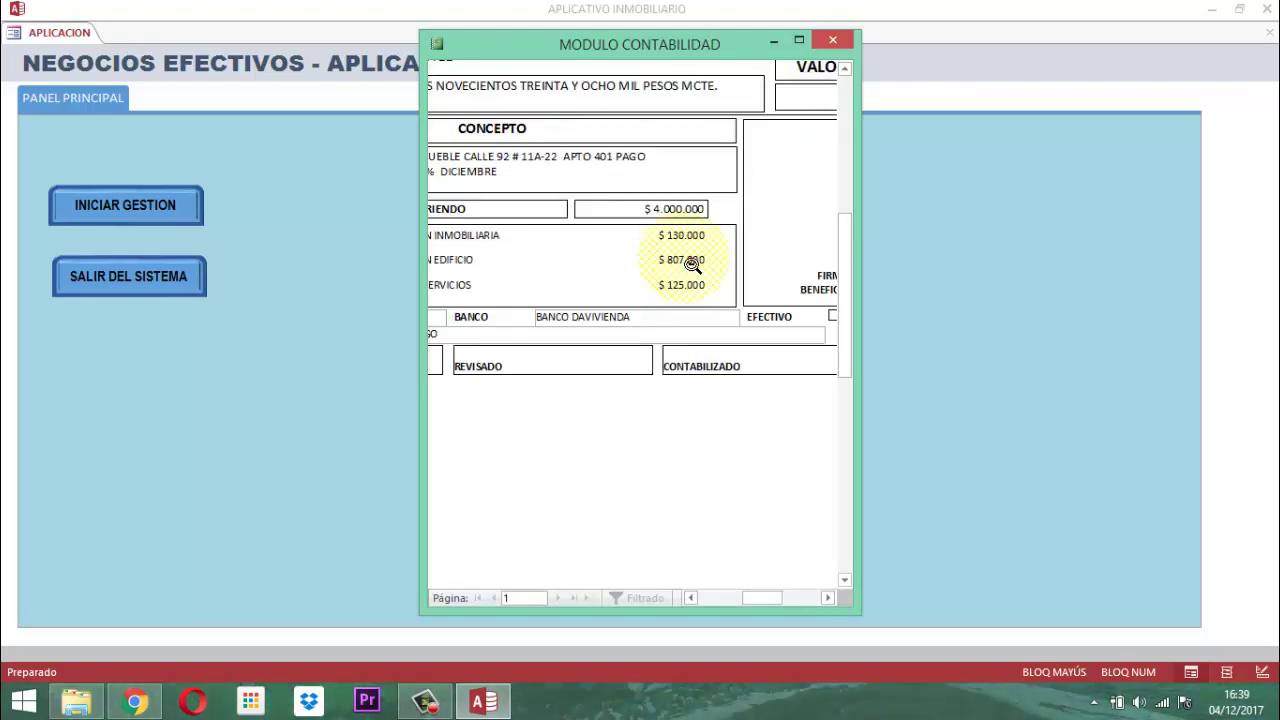
left_click(685, 259)
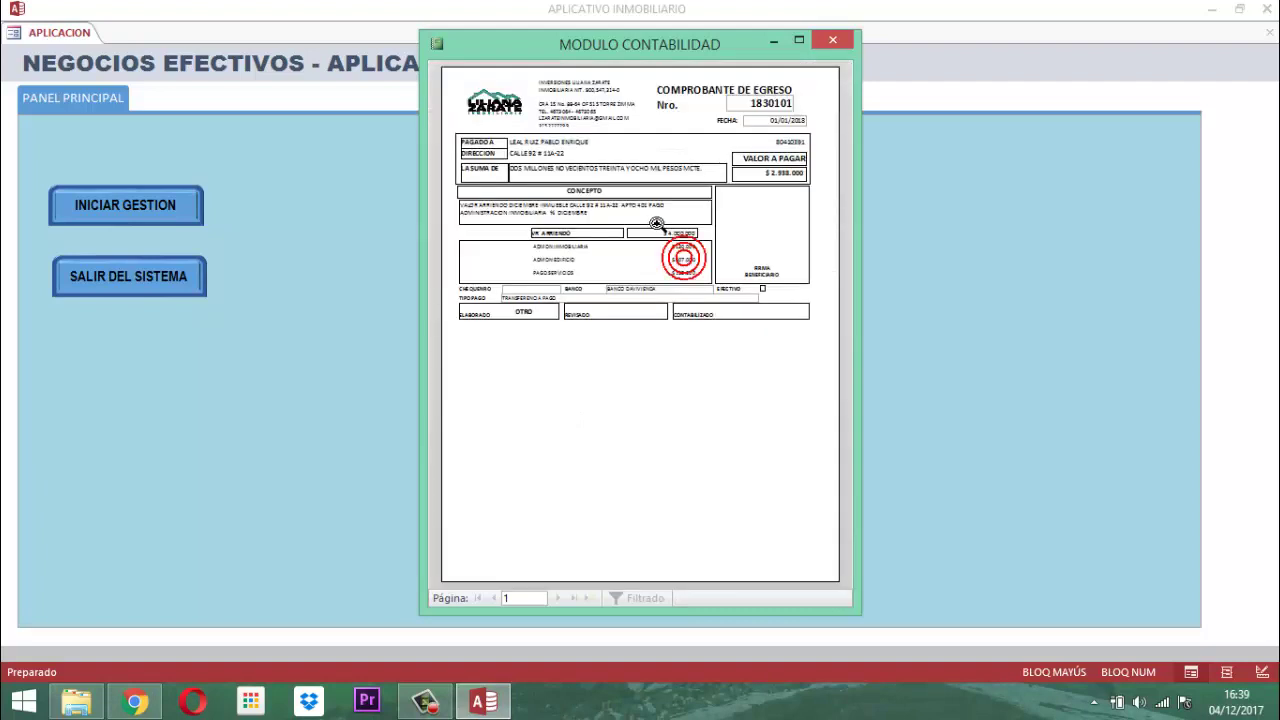
left_click(656, 224)
left_click(655, 229)
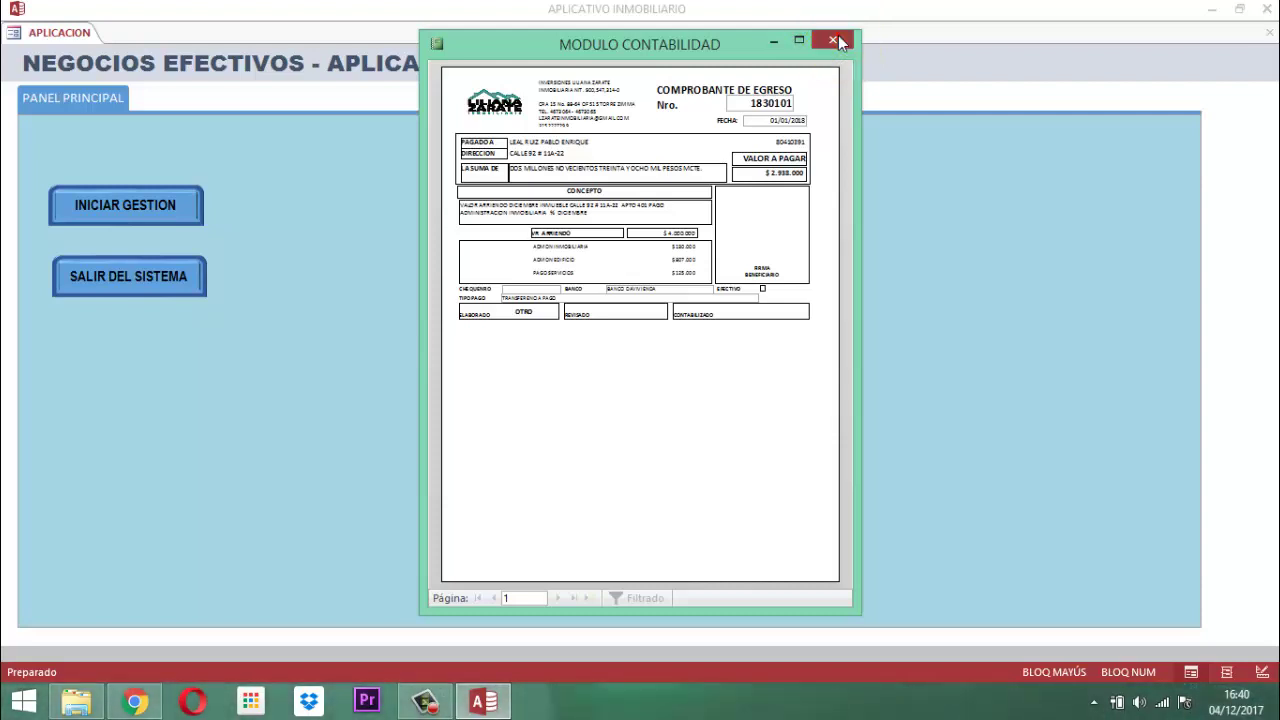
left_click(836, 41)
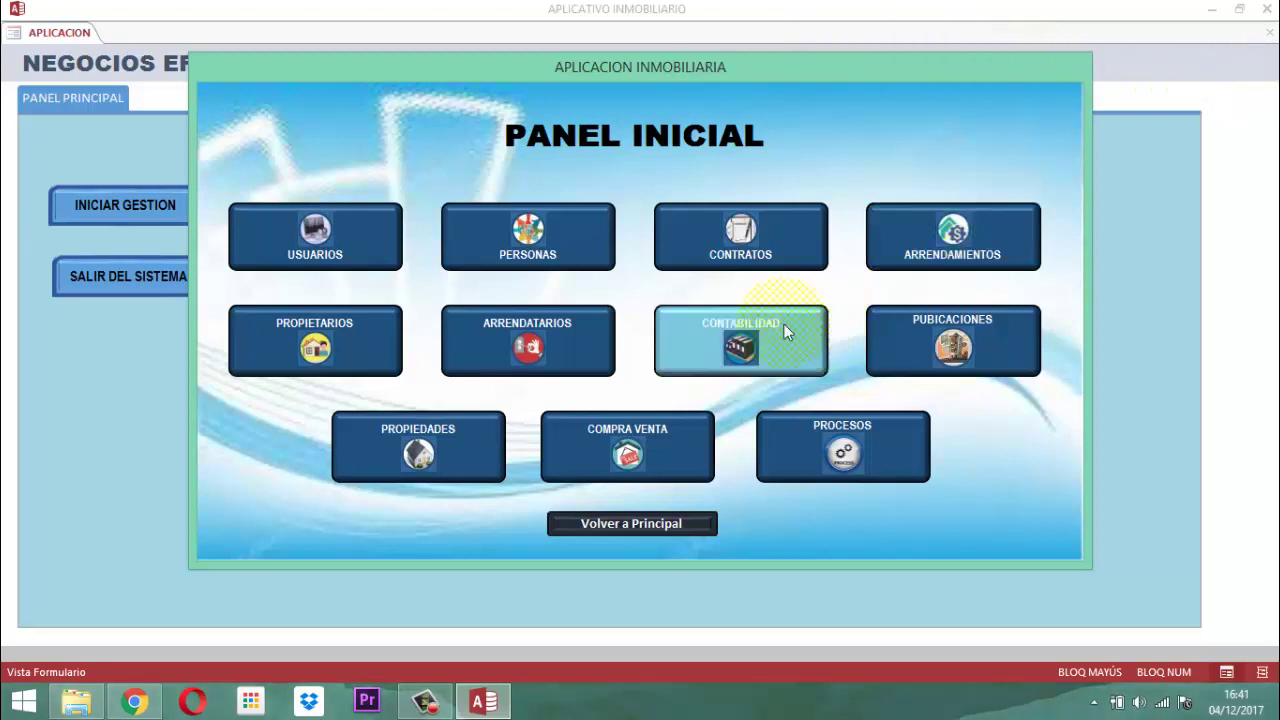
left_click(741, 348)
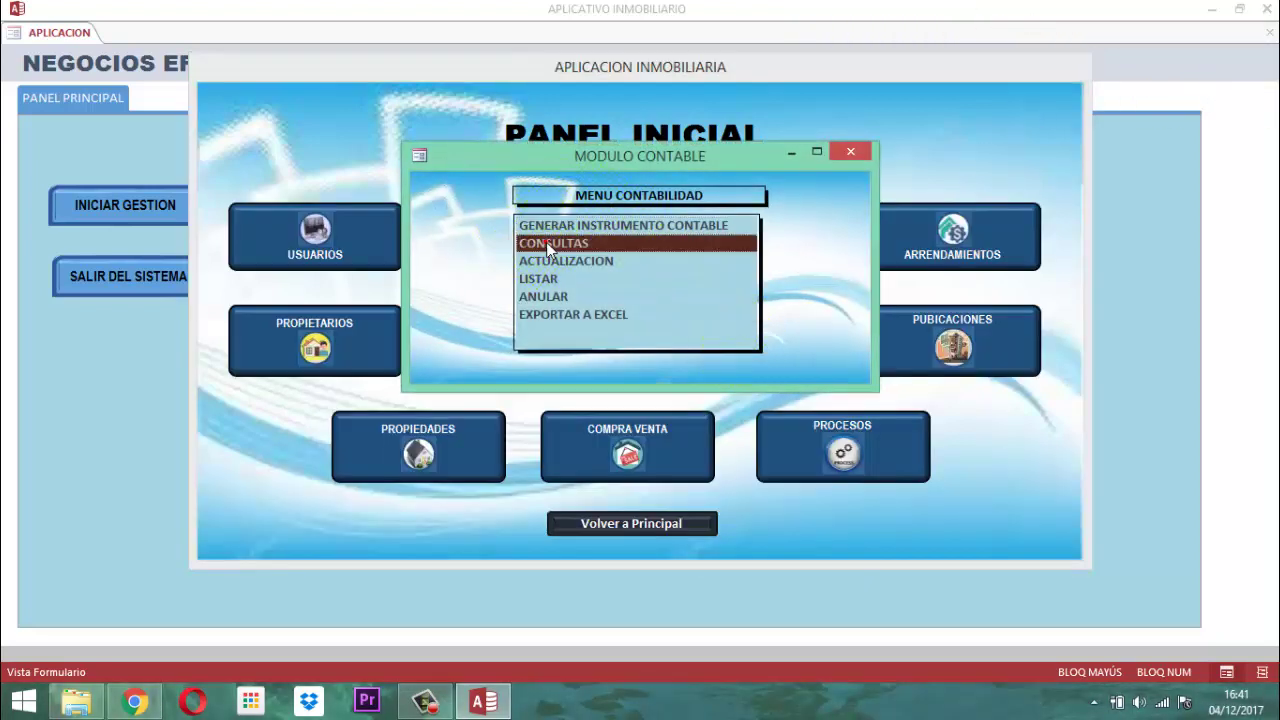
left_click(545, 243)
left_click(730, 300)
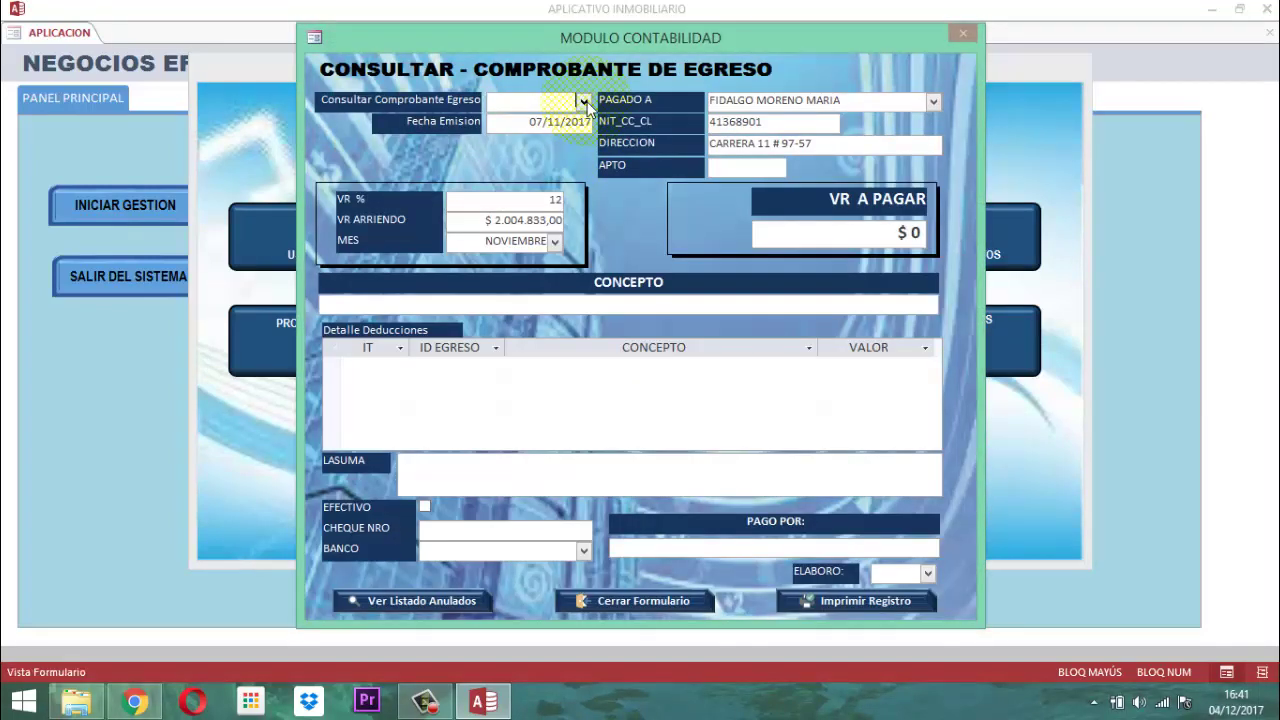
left_click(585, 102)
scroll(592, 212, "down", 3)
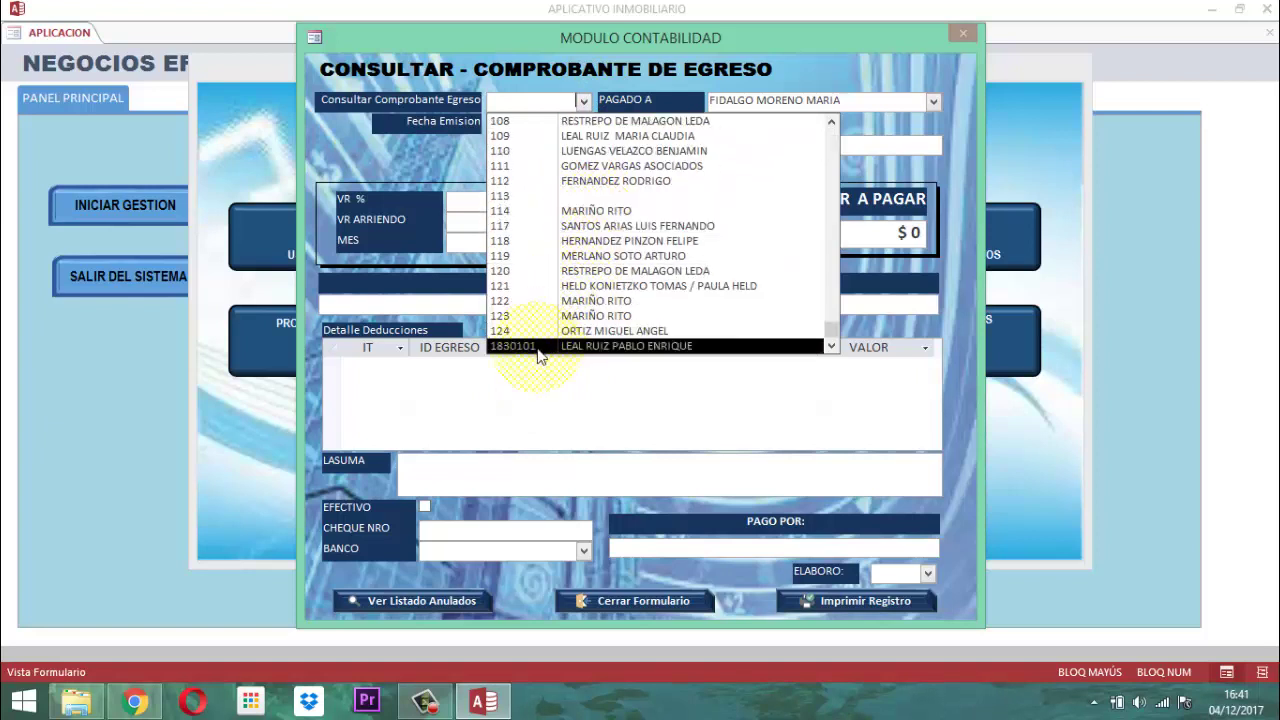
left_click(537, 346)
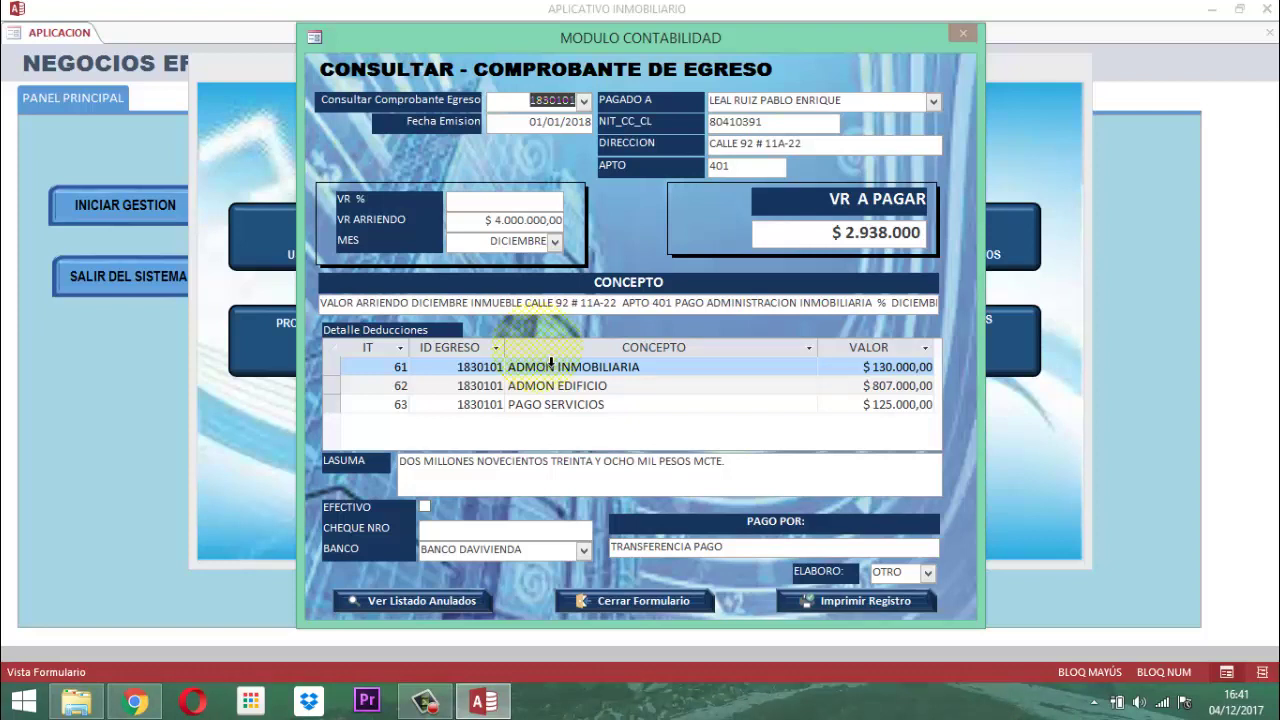
left_click(400, 603)
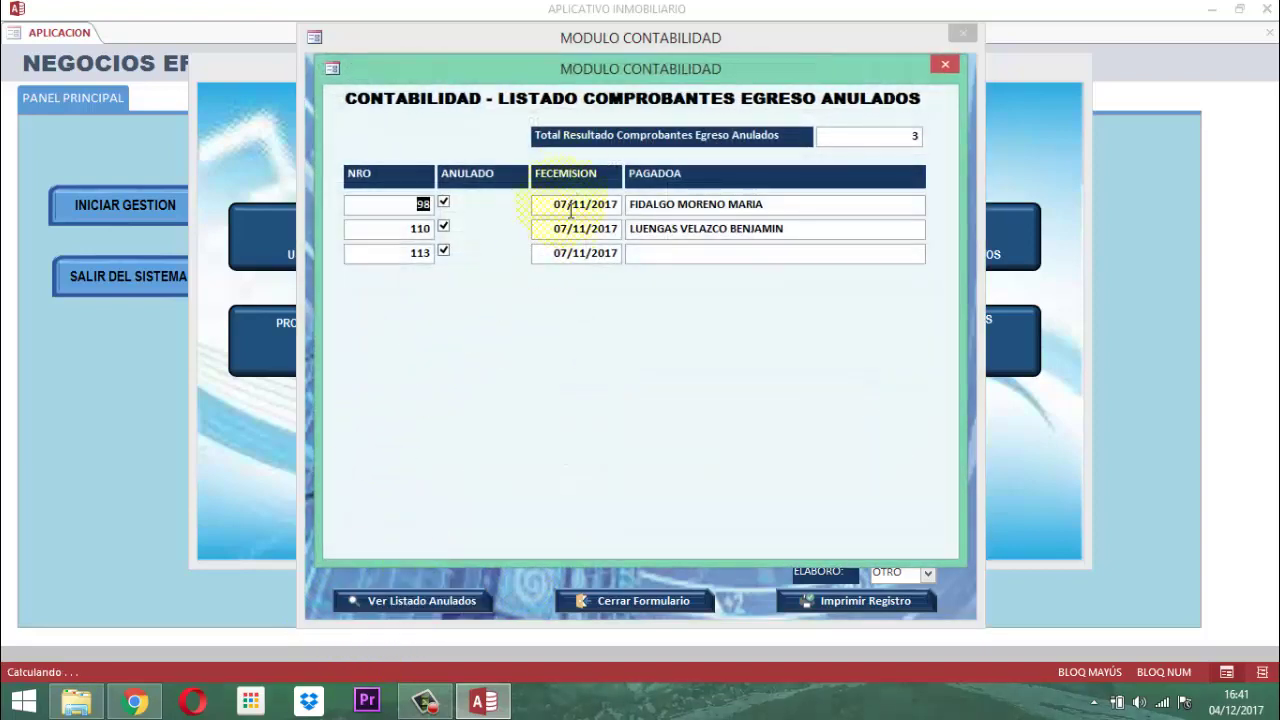
left_click(946, 64)
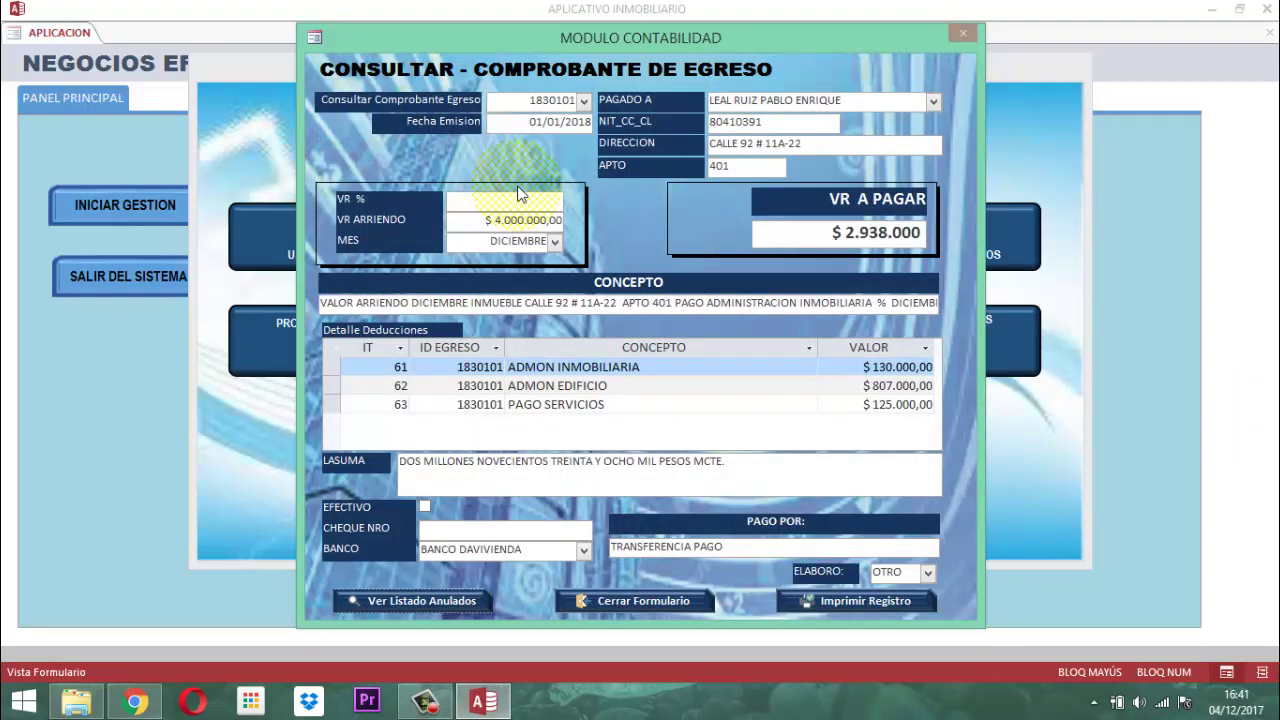
left_click(857, 601)
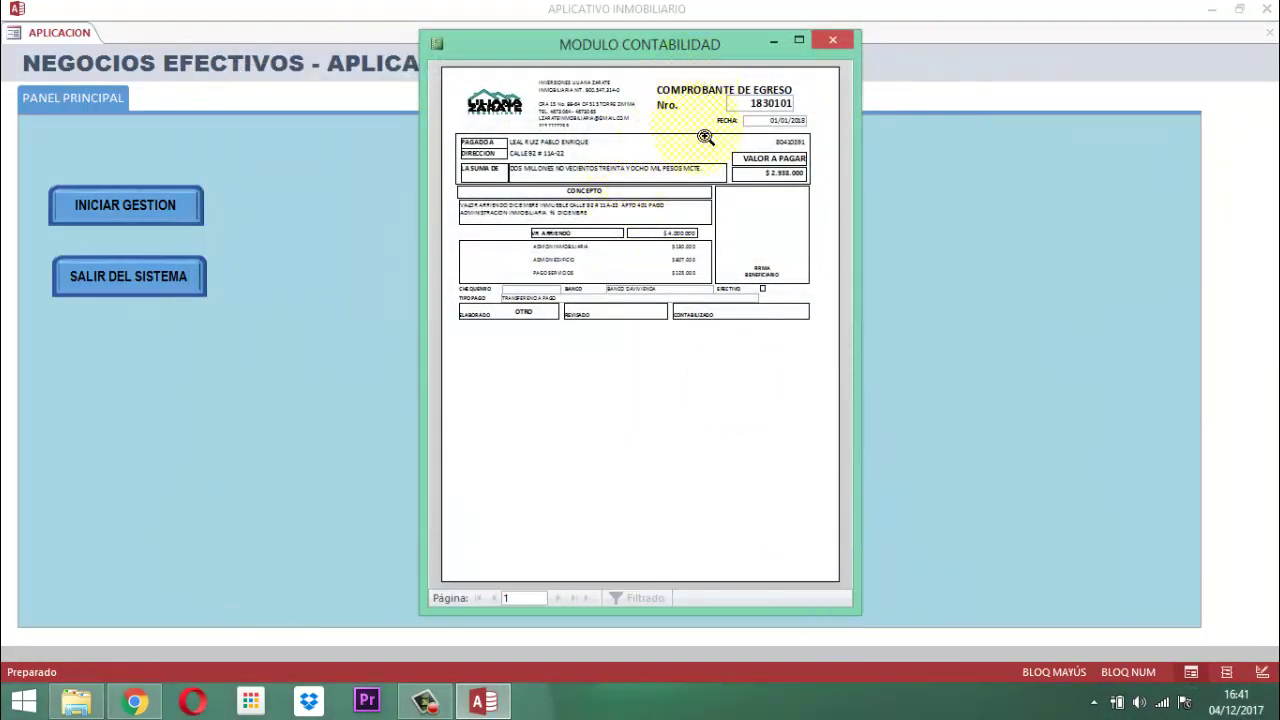
left_click(836, 40)
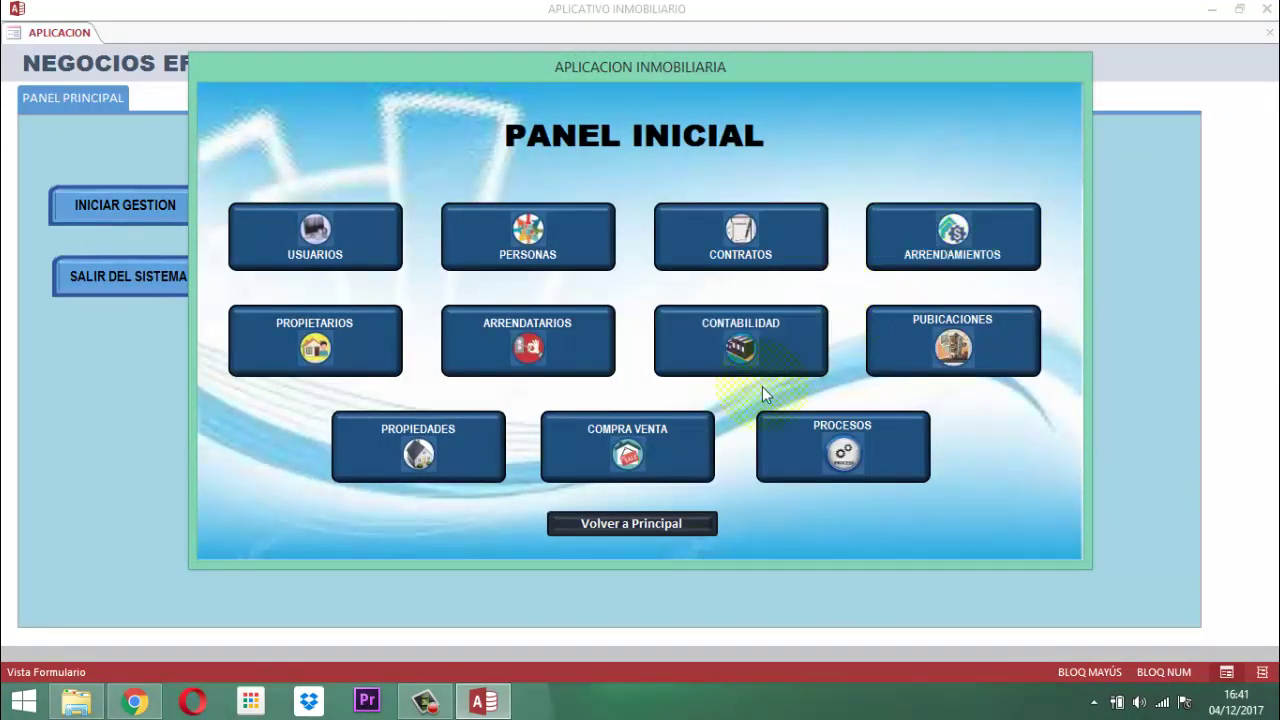
left_click(726, 362)
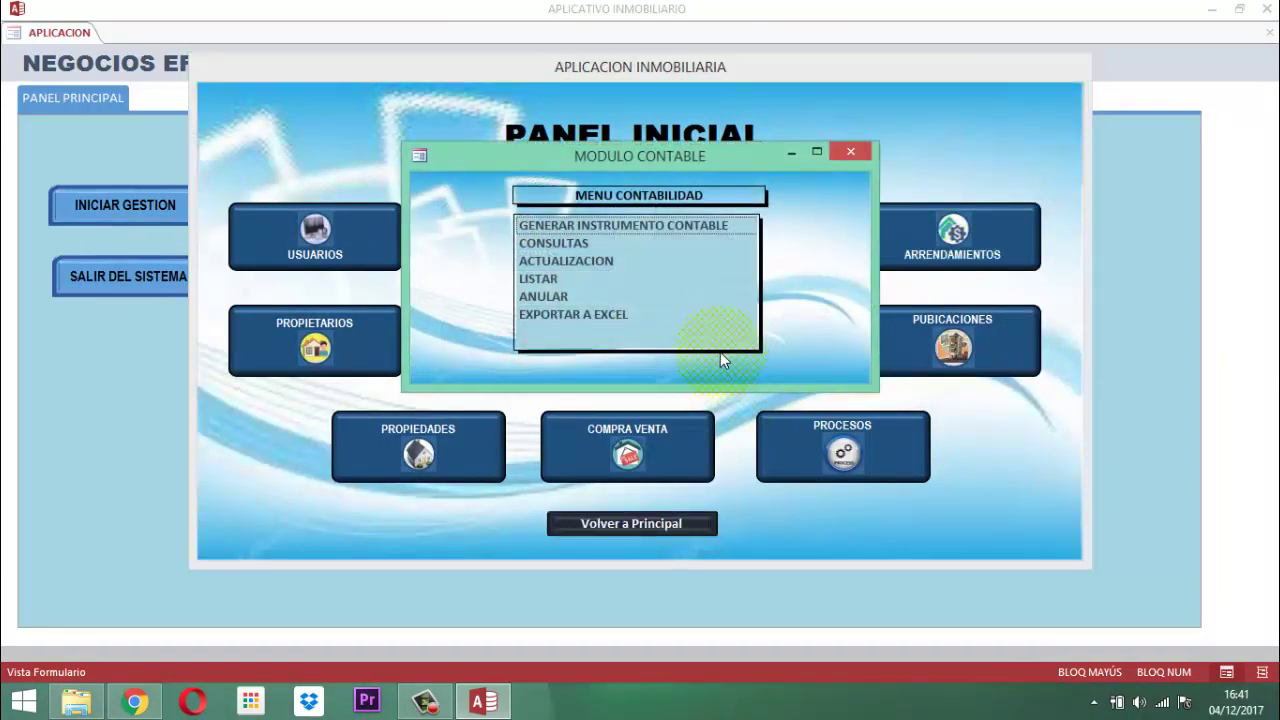
double_click(543, 260)
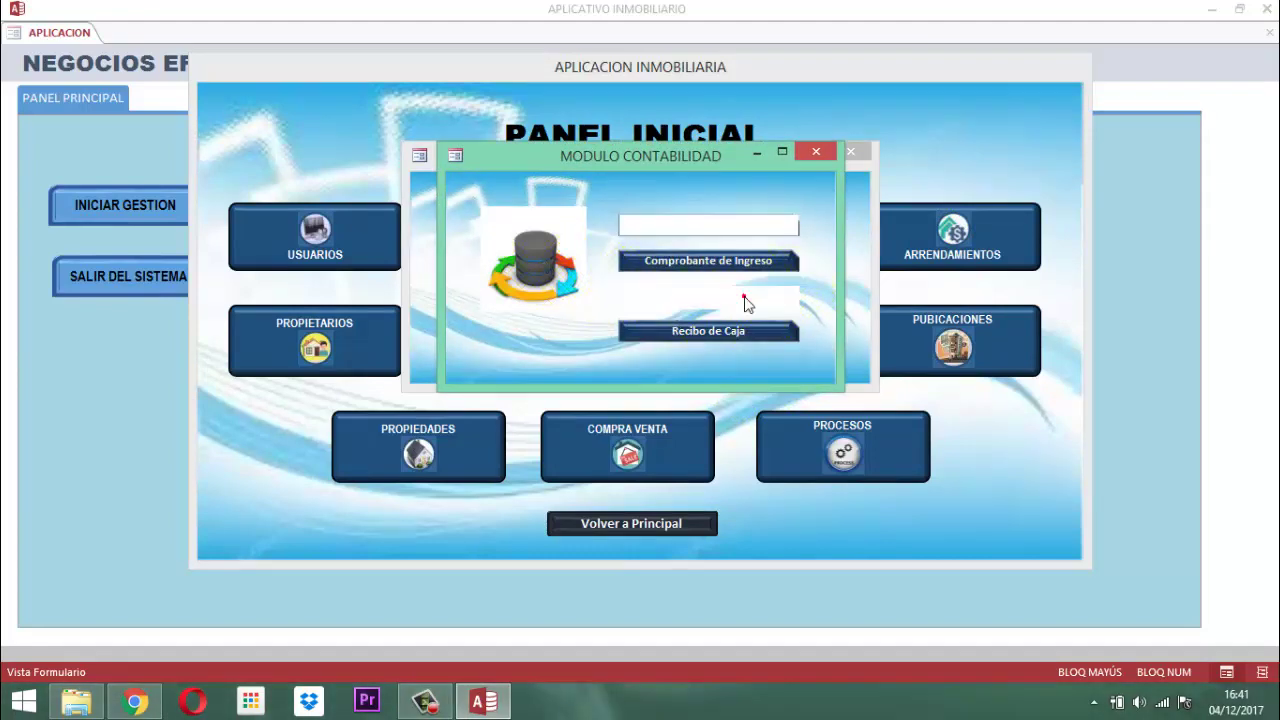
left_click(751, 297)
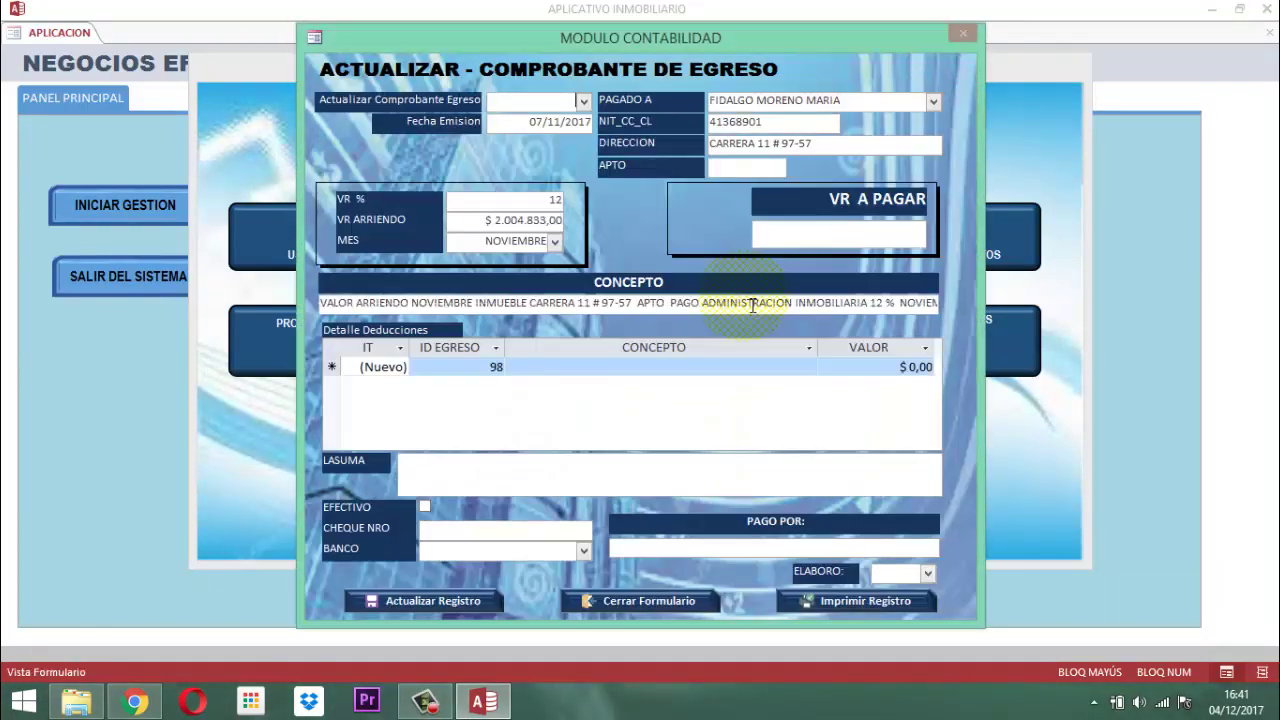
left_click(583, 103)
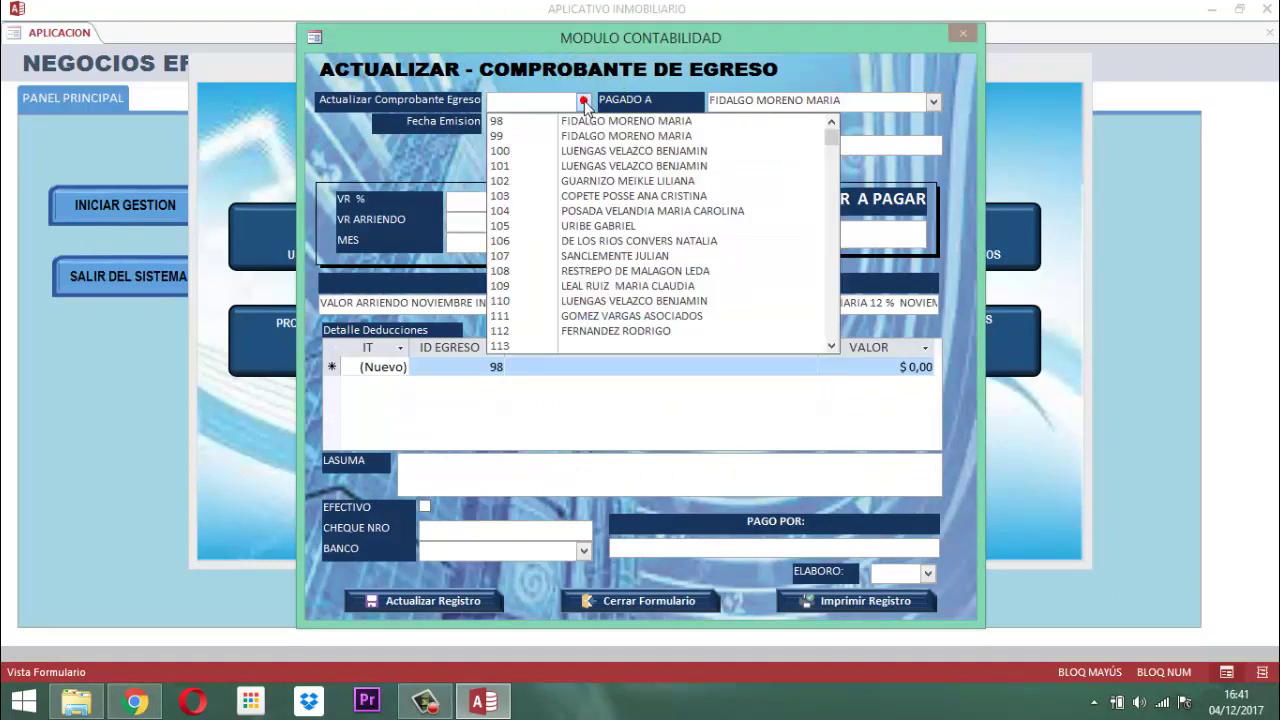
scroll(585, 166, "down", 3)
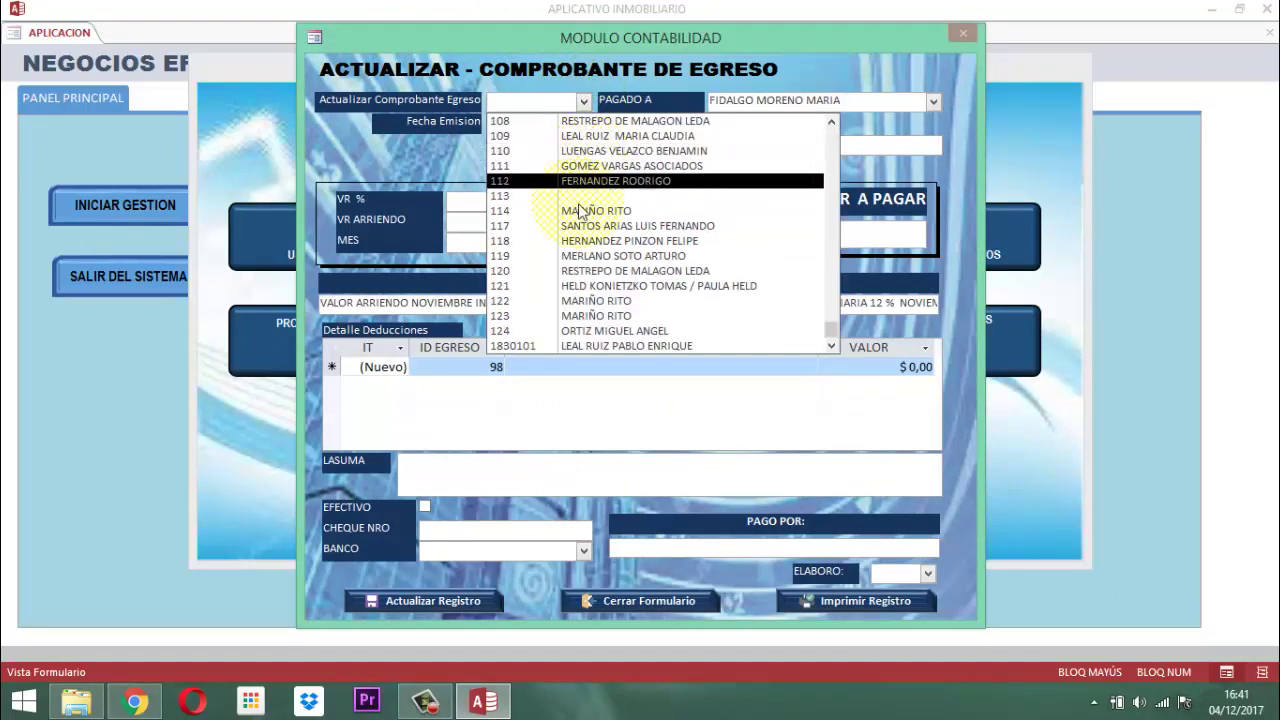
left_click(562, 346)
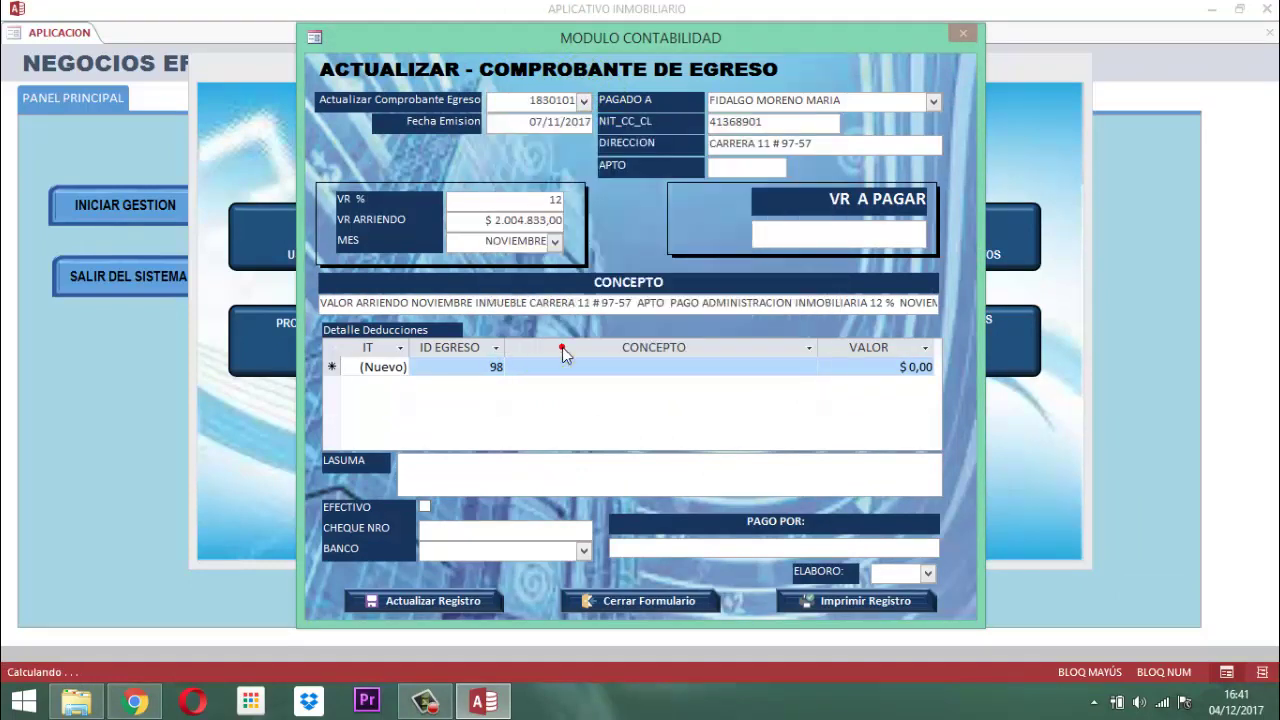
left_click(931, 102)
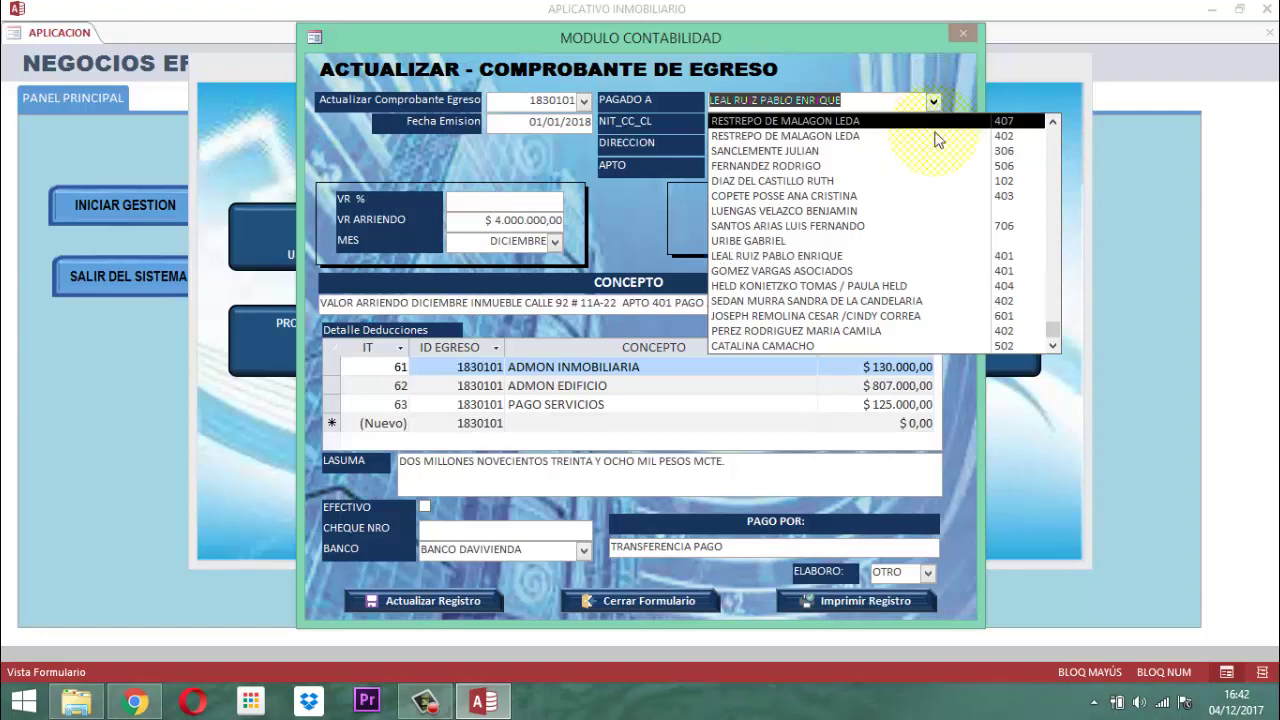
left_click(868, 316)
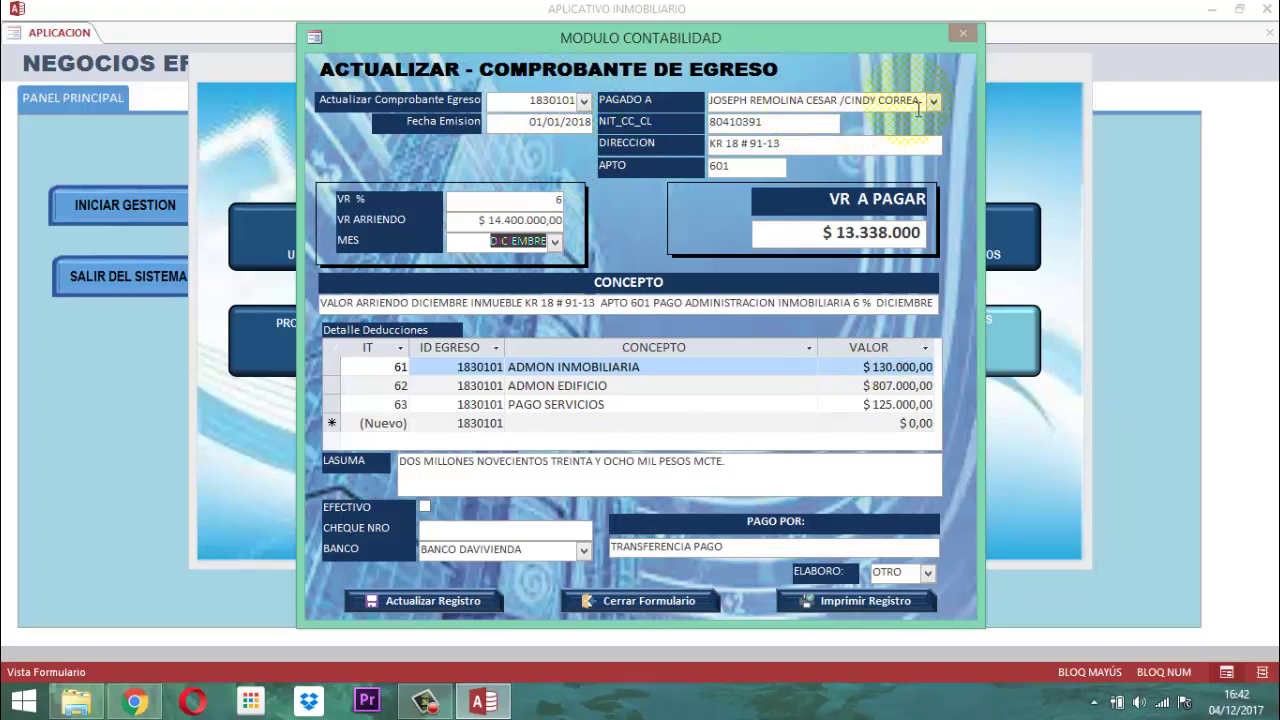
key("Down")
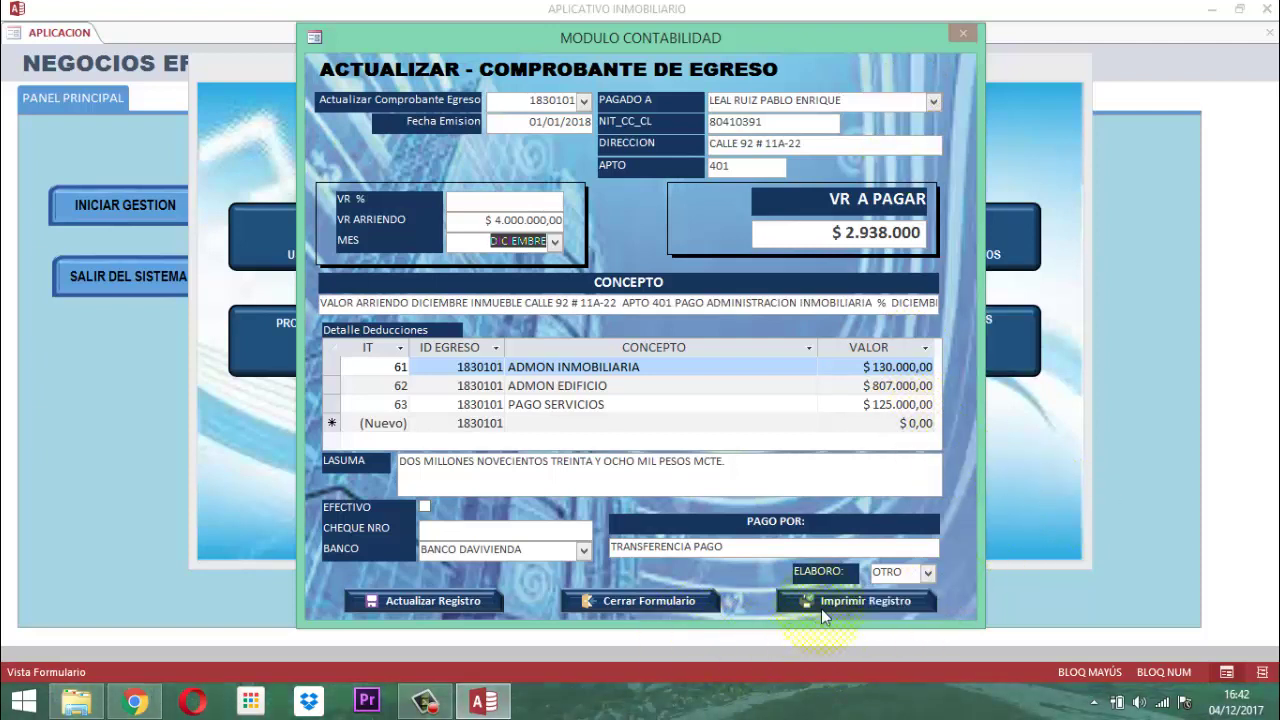
left_click(846, 602)
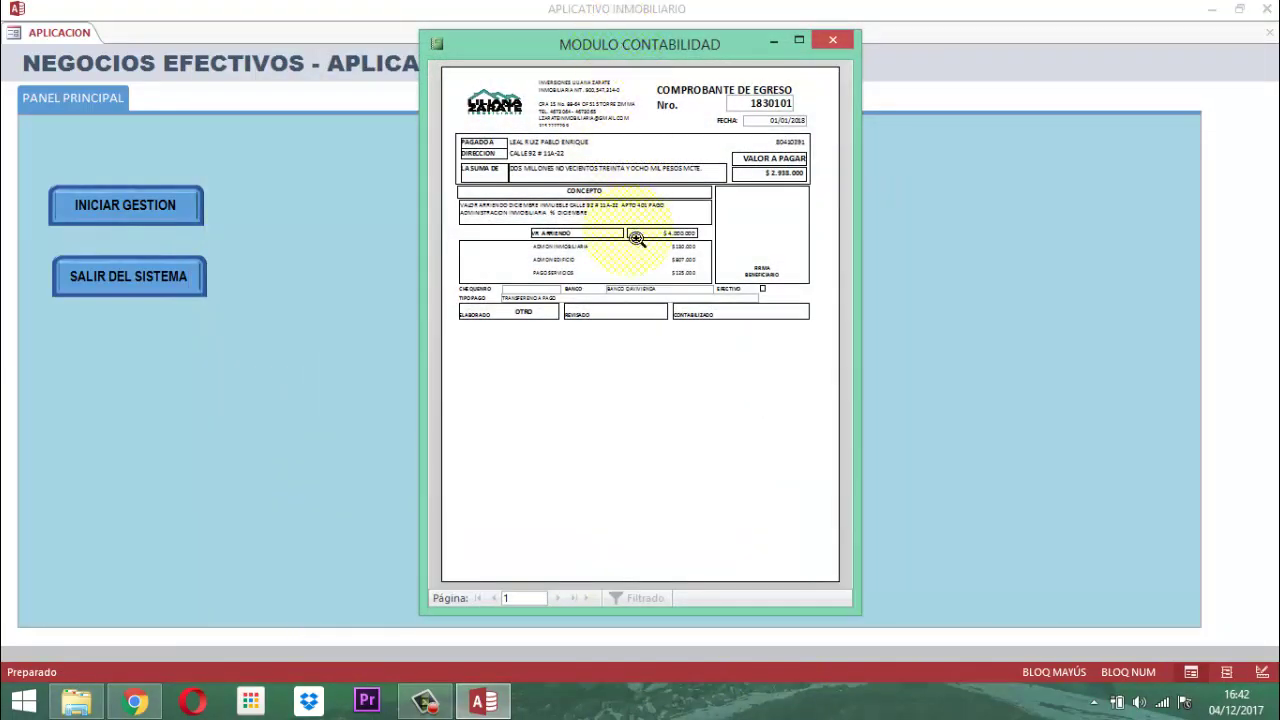
left_click(838, 42)
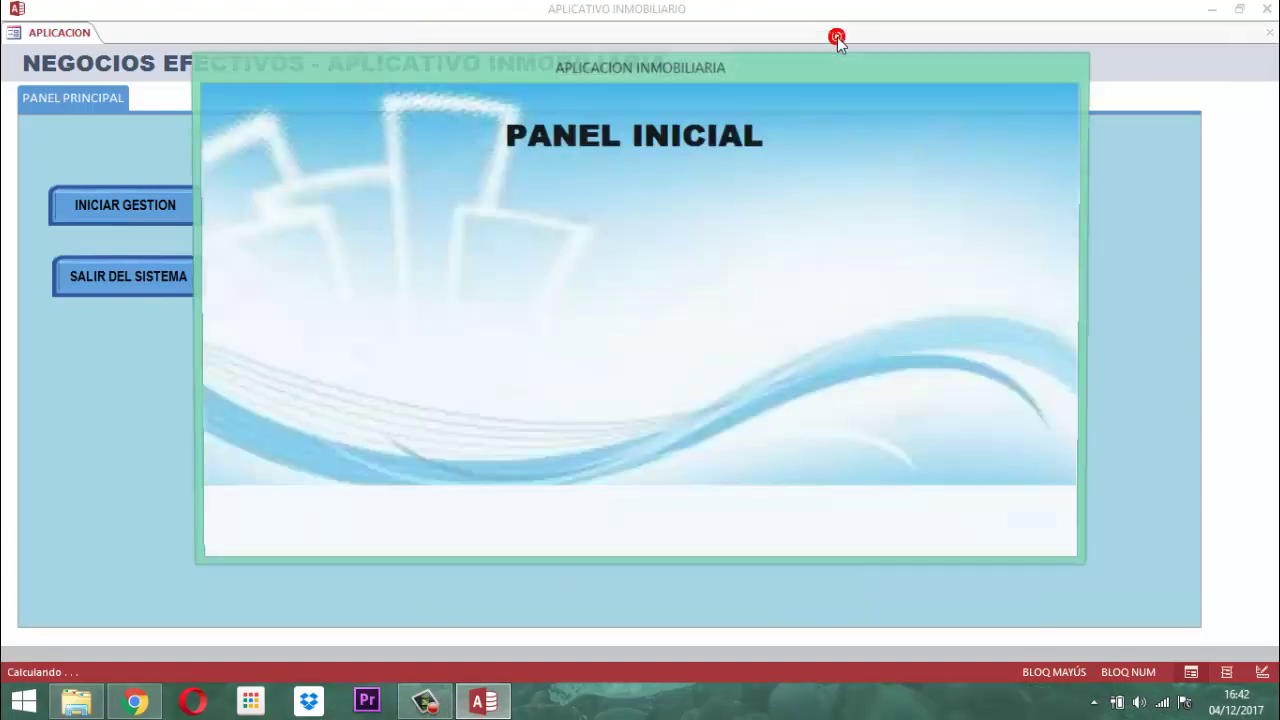
- Enter the accounting module and briefly view its list reports
left_click(815, 326)
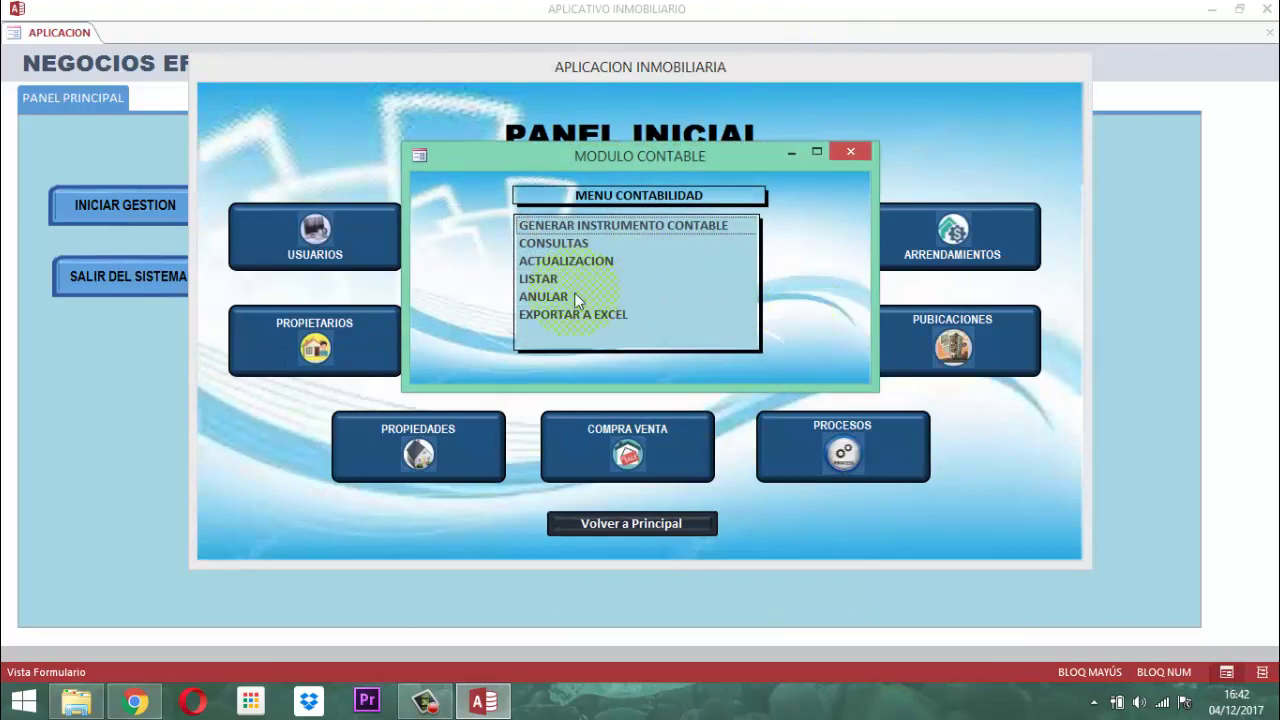
left_click(542, 282)
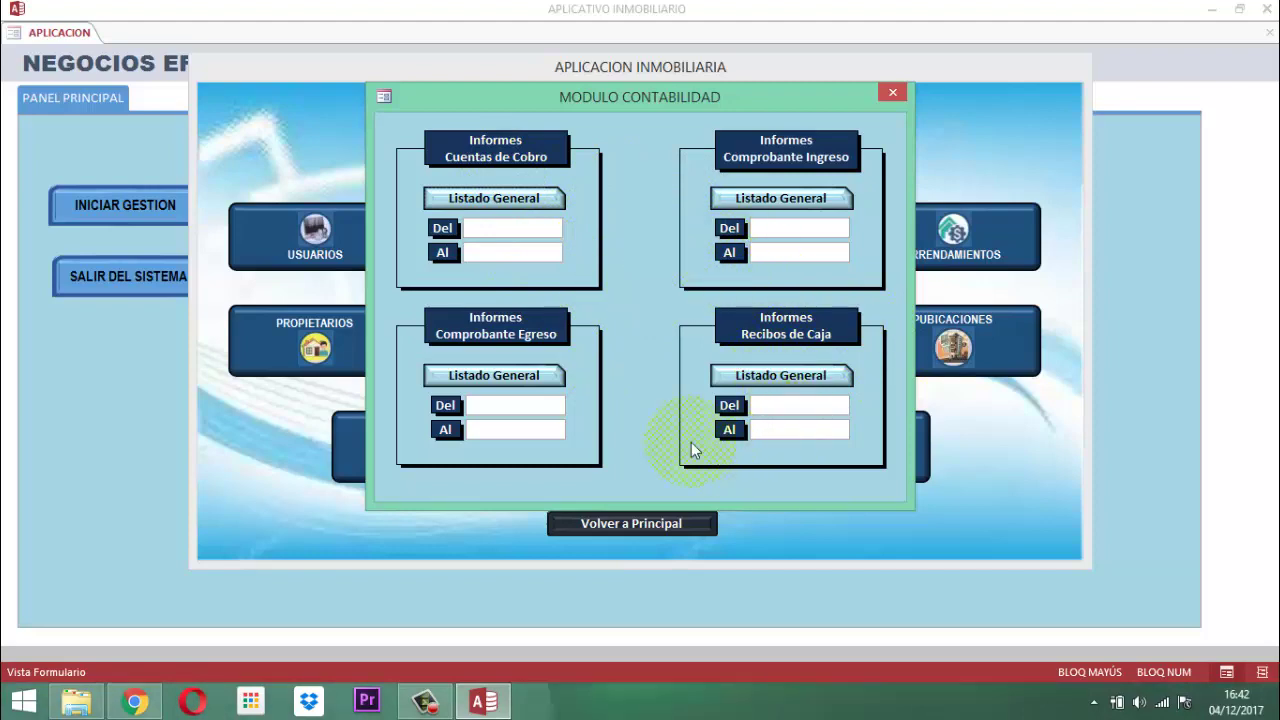
left_click(893, 93)
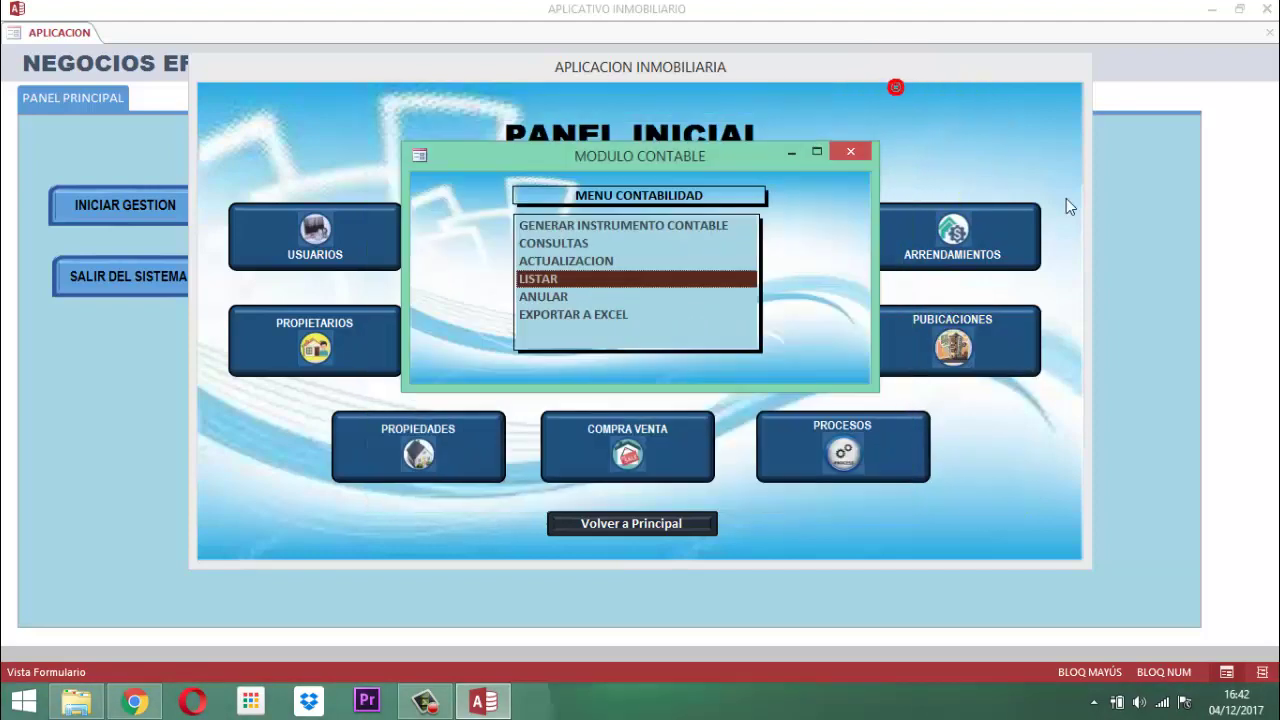
- In Anular Comprobante de Egreso, select expense voucher 1830101, then close the form
left_click(533, 298)
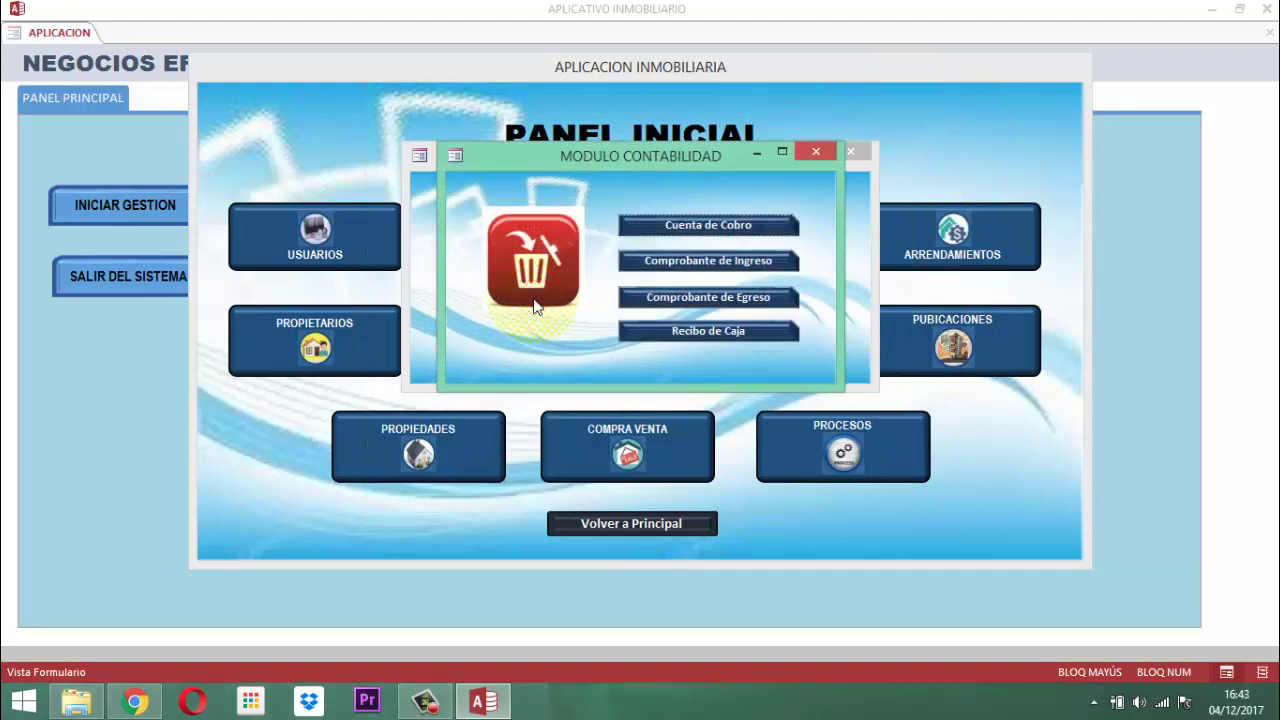
left_click(743, 296)
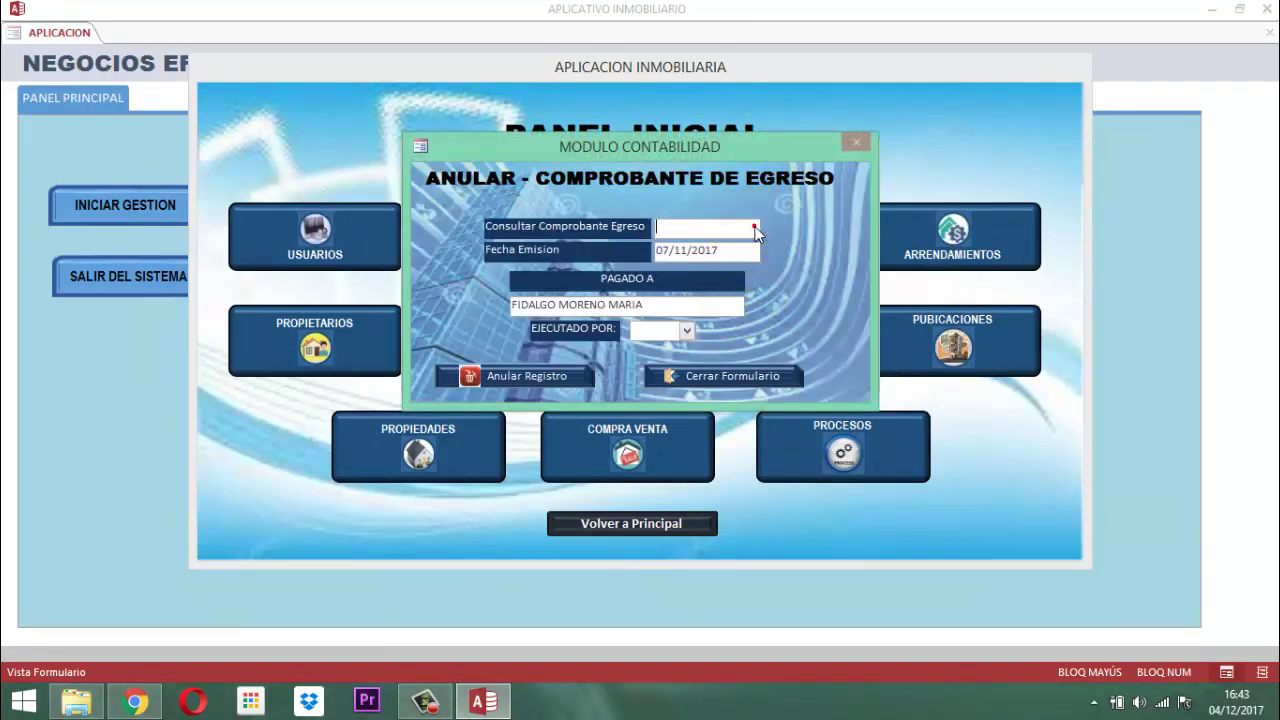
left_click(752, 227)
scroll(783, 385, "down", 3)
scroll(783, 385, "down", 1)
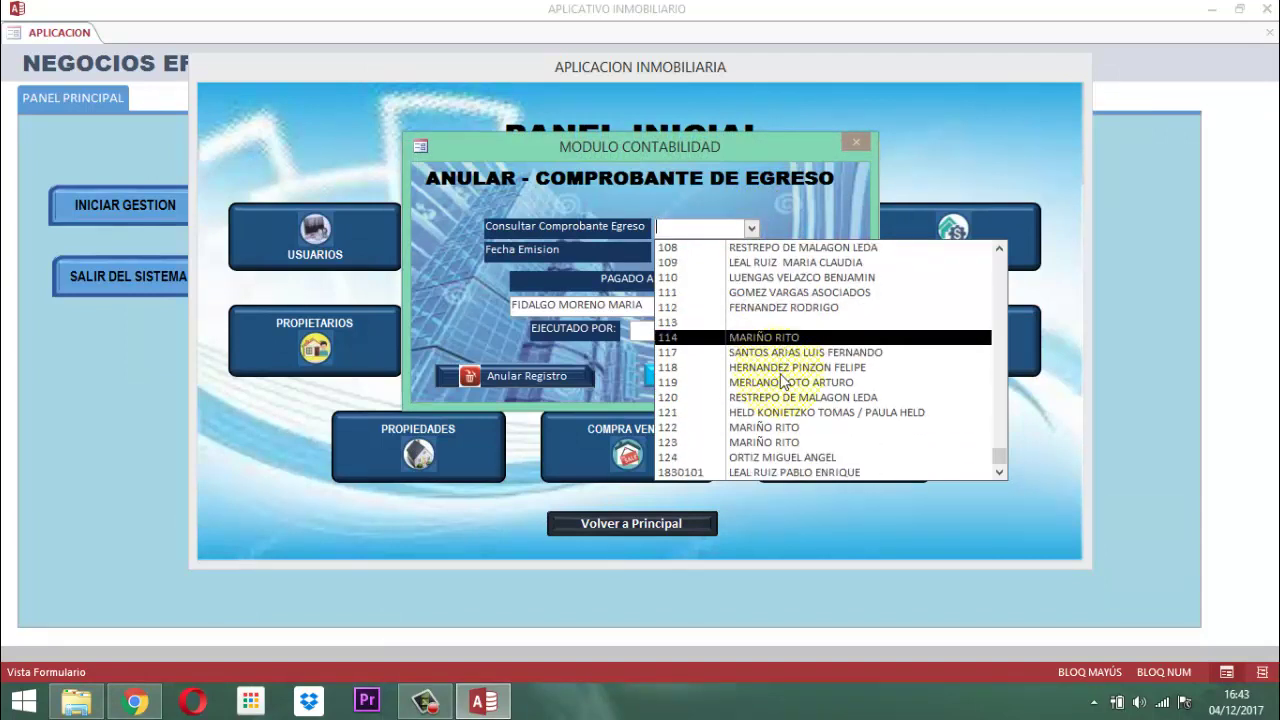
left_click(678, 468)
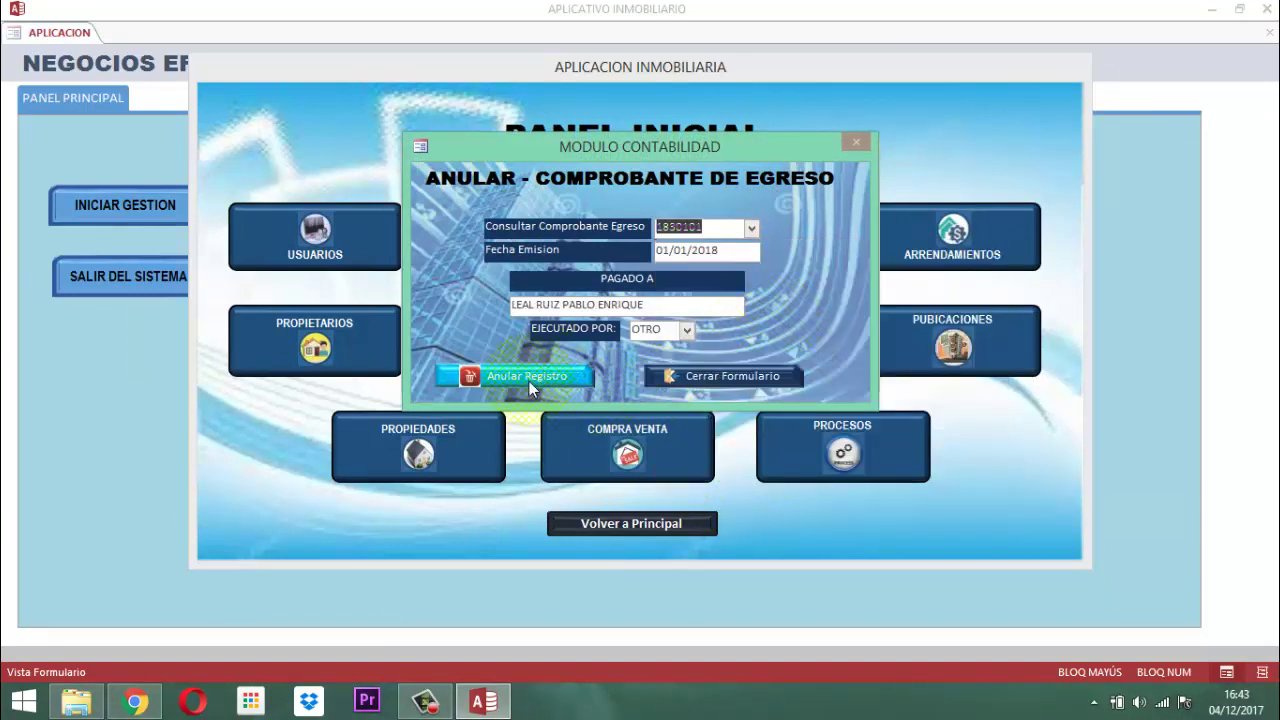
left_click(750, 373)
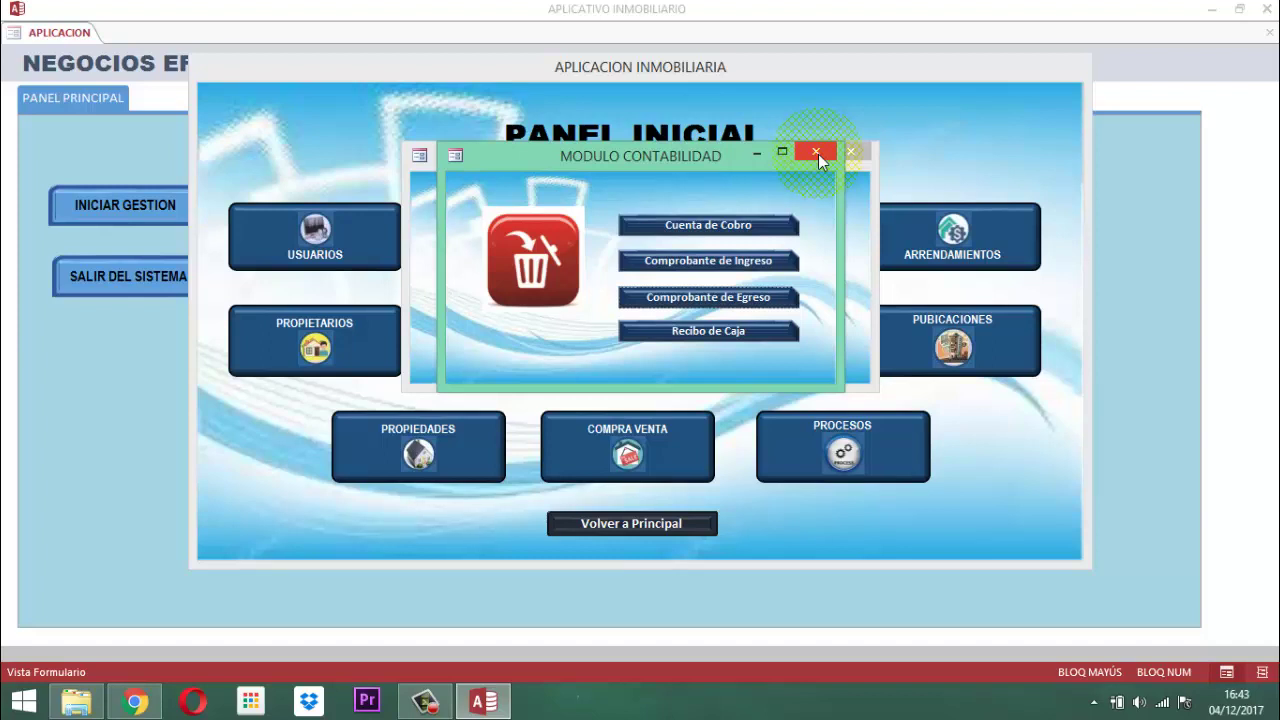
- Open and close the Anular Comprobante de Ingreso form without voiding, then close the chooser
left_click(703, 262)
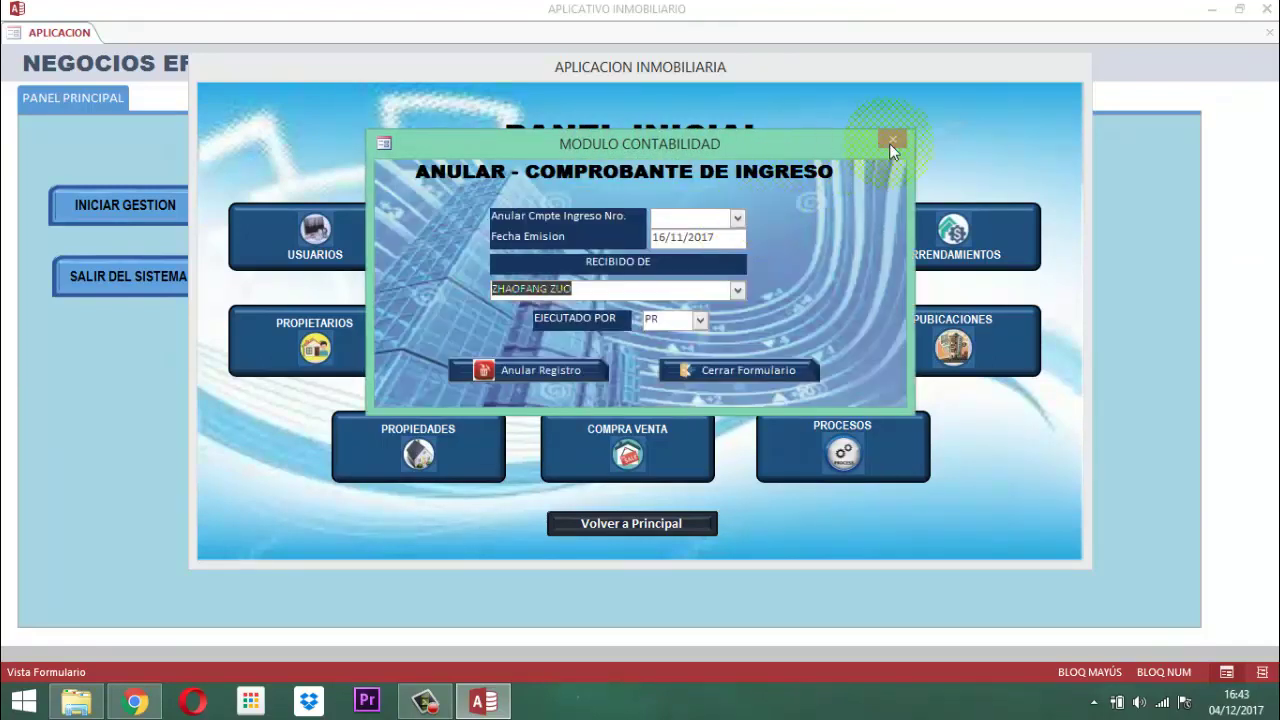
left_click(785, 378)
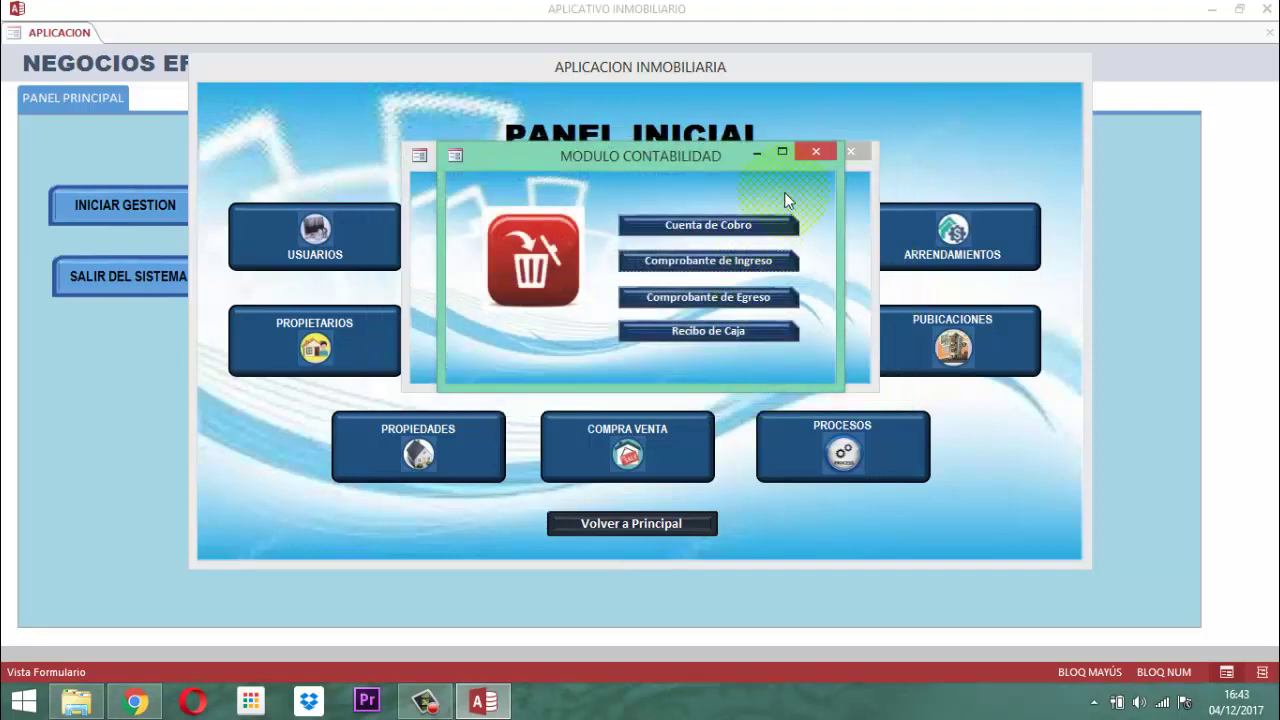
left_click(818, 152)
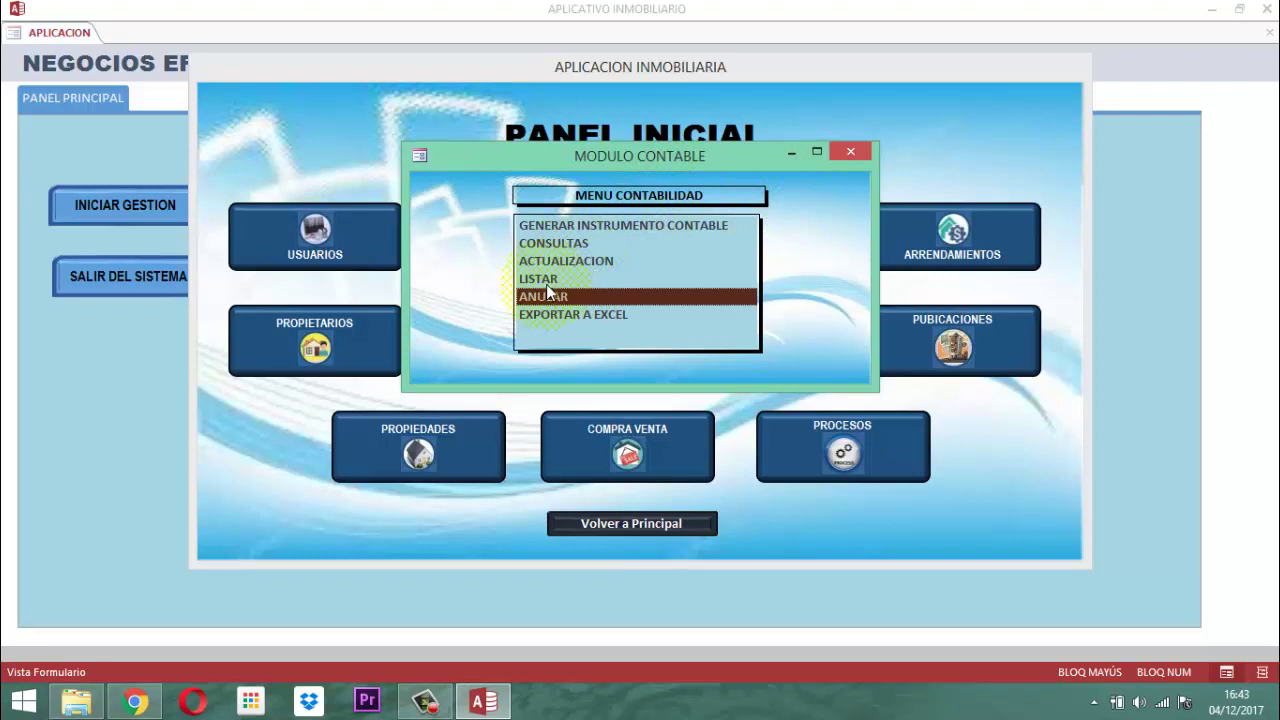
double_click(549, 242)
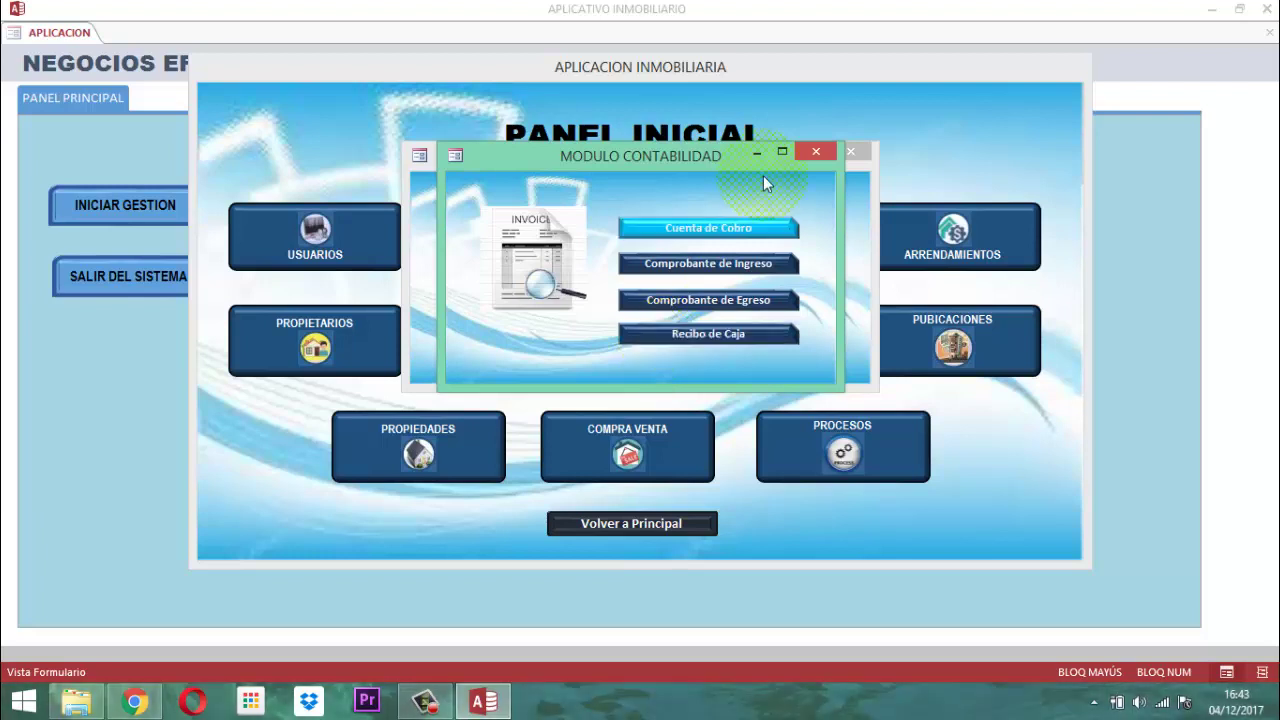
left_click(812, 150)
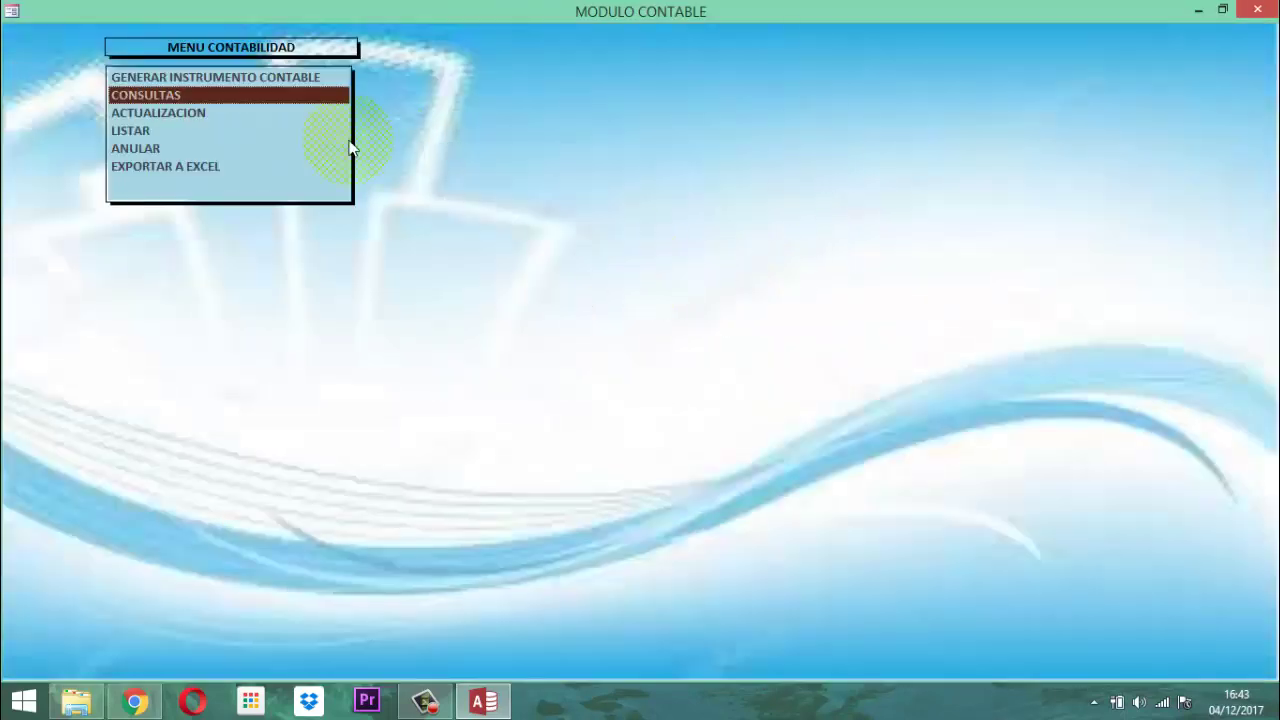
left_click(1225, 12)
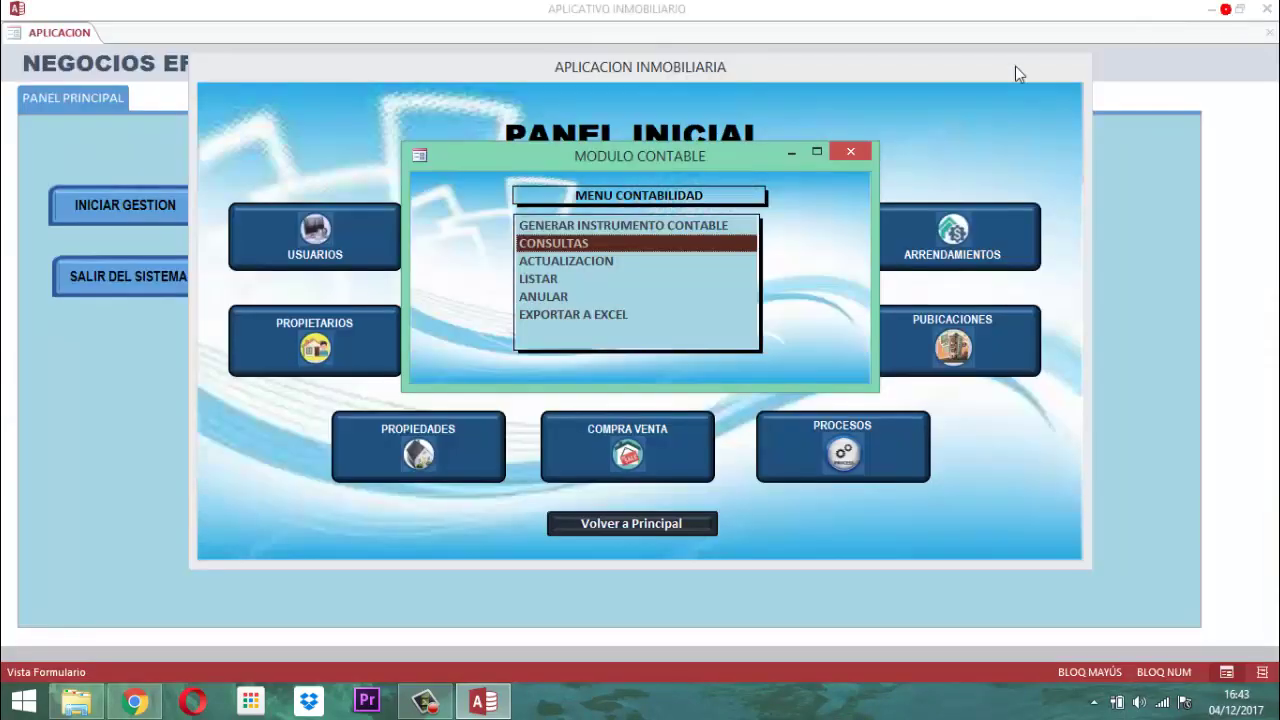
left_click(563, 266)
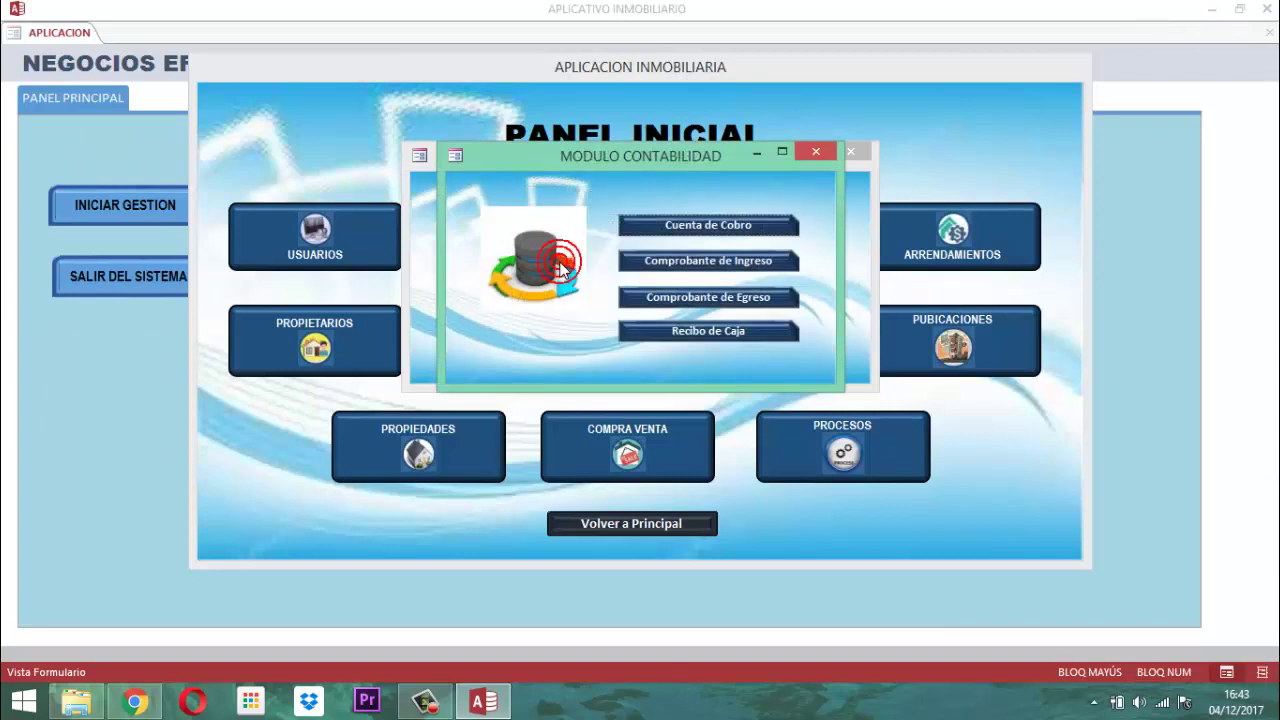
left_click(816, 151)
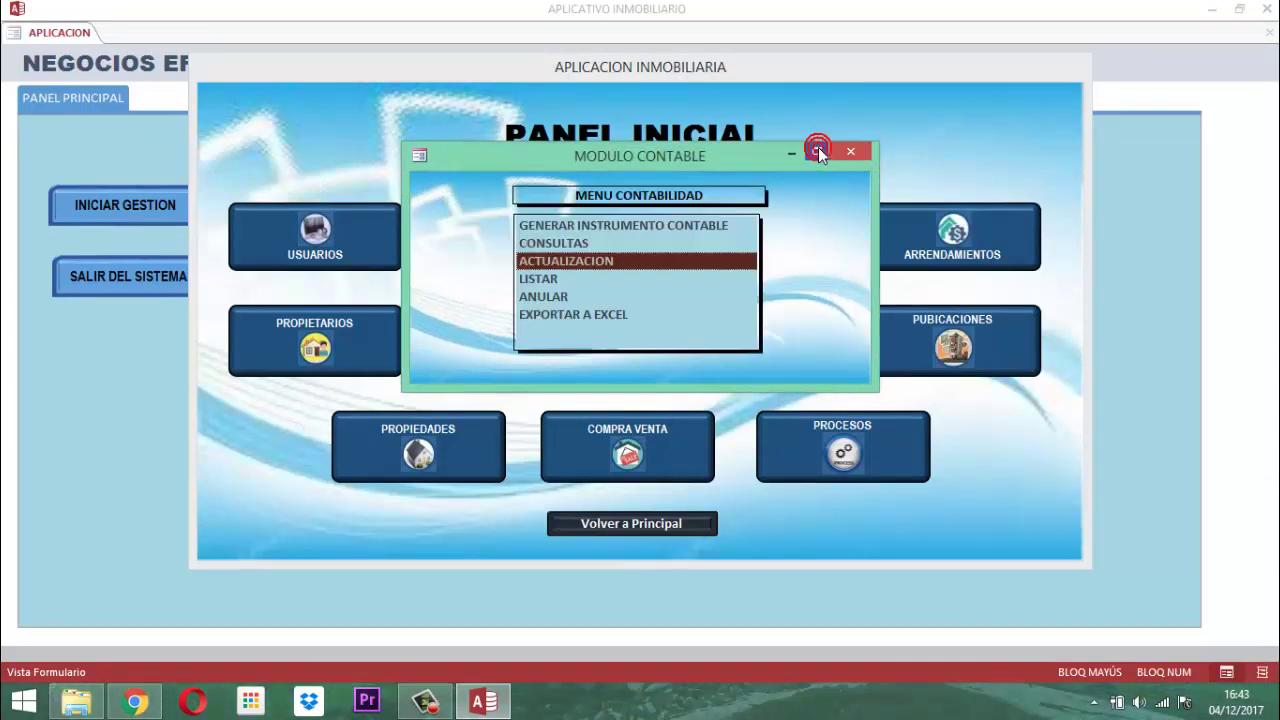
left_click(572, 299)
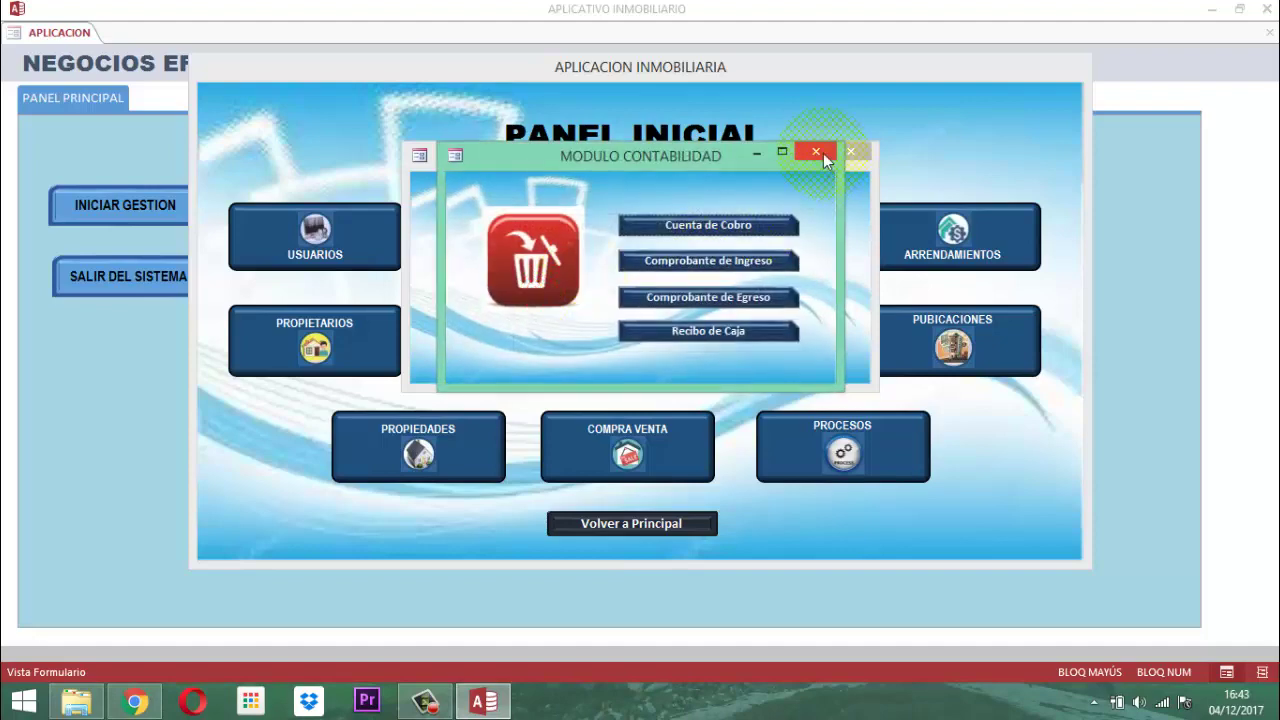
left_click(823, 158)
- Preview the Listado General of income vouchers, then close the report
left_click(552, 278)
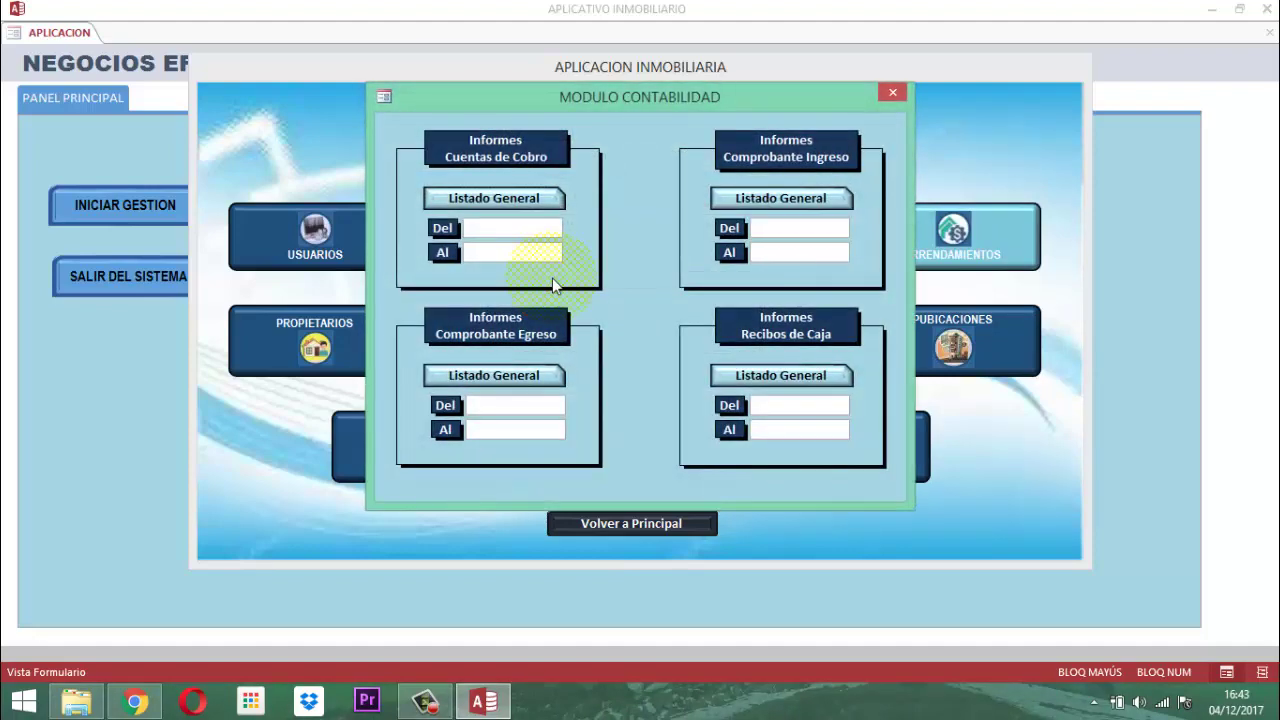
left_click(443, 199)
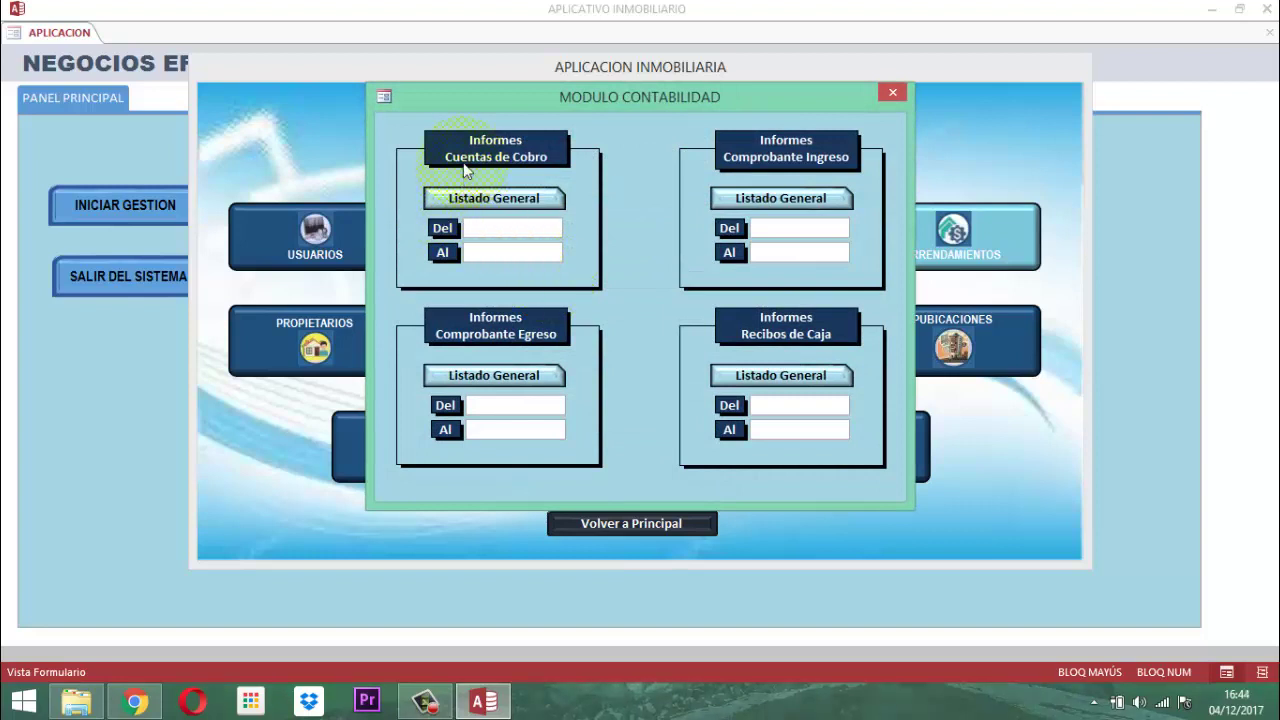
left_click(800, 198)
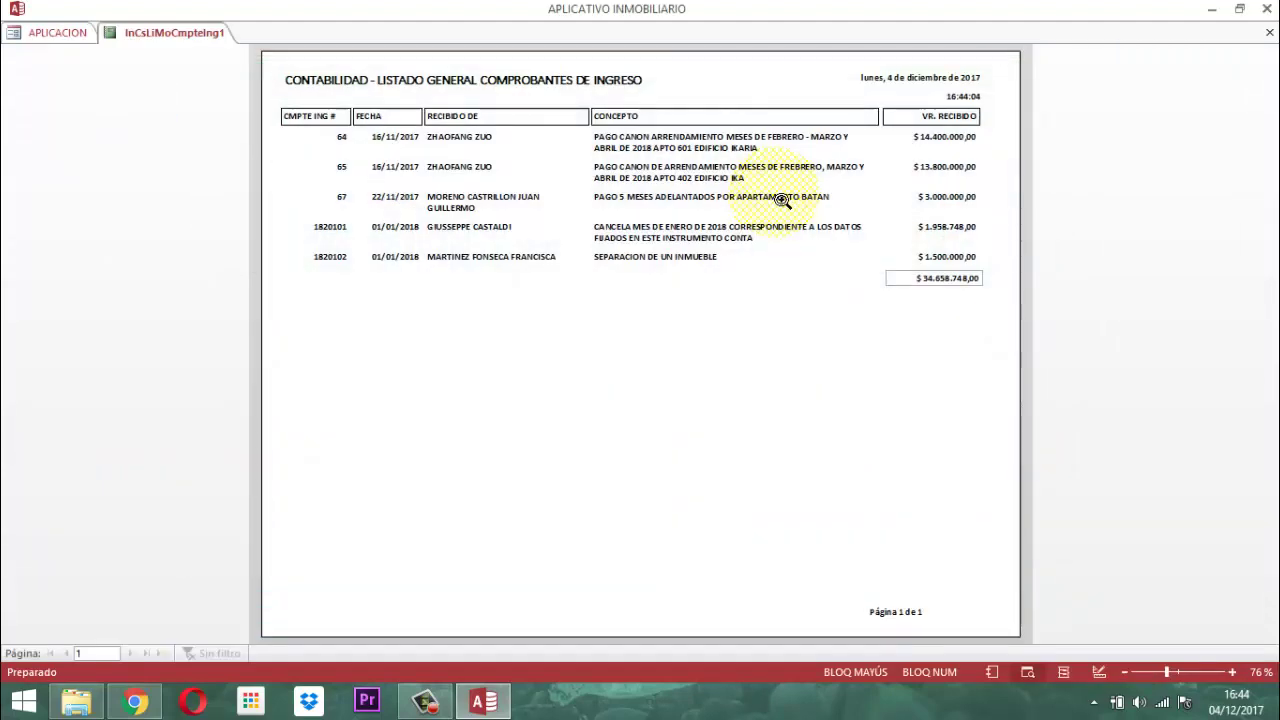
right_click(777, 199)
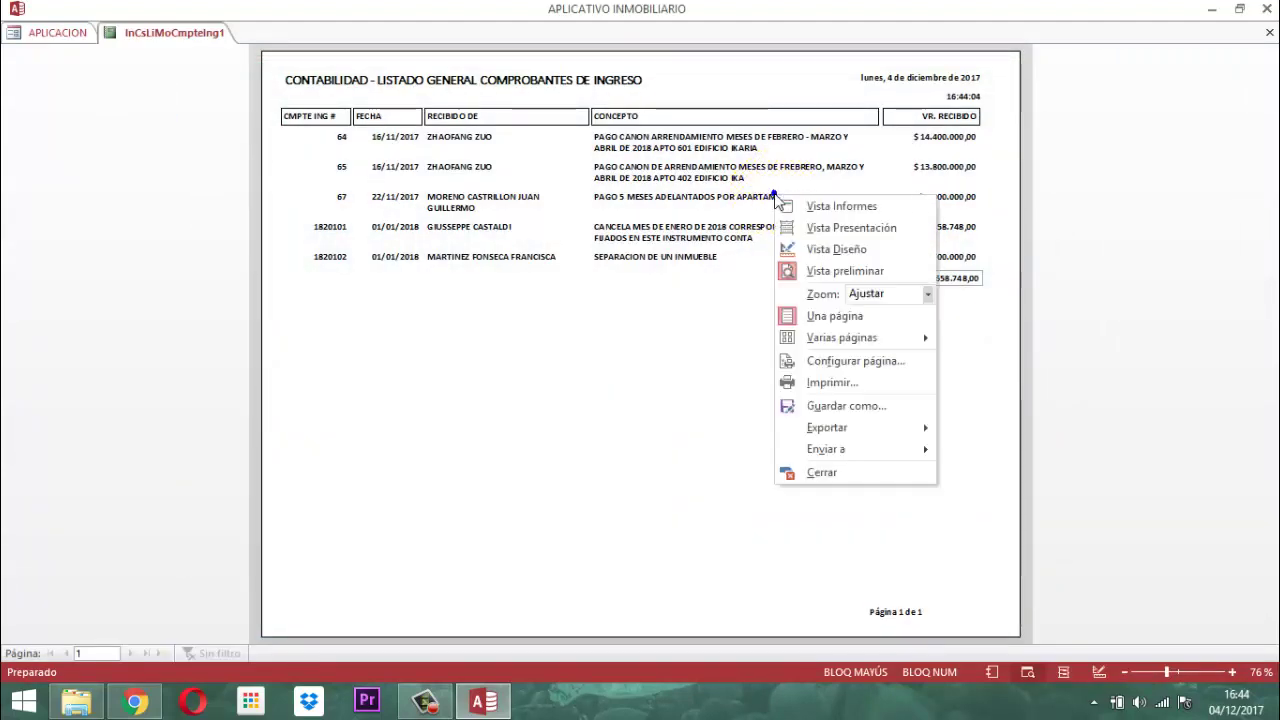
left_click(818, 476)
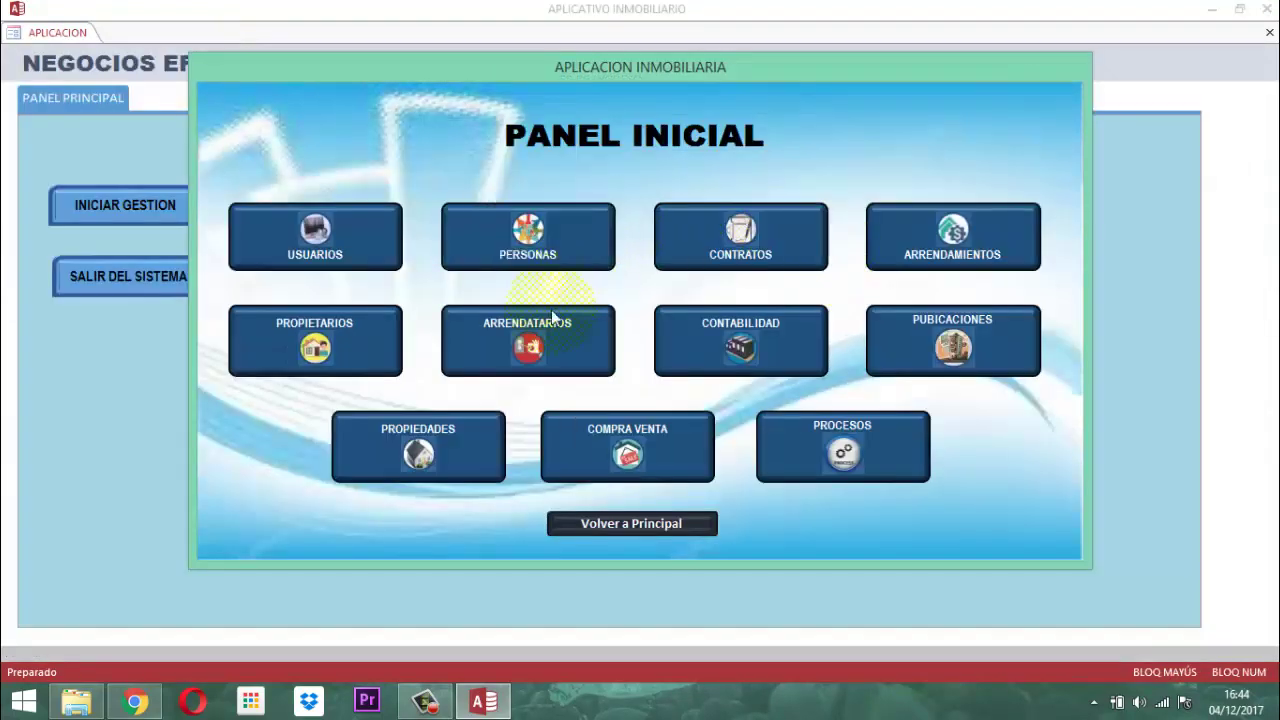
- Preview the Listado General of expense vouchers, then close the report
left_click(724, 359)
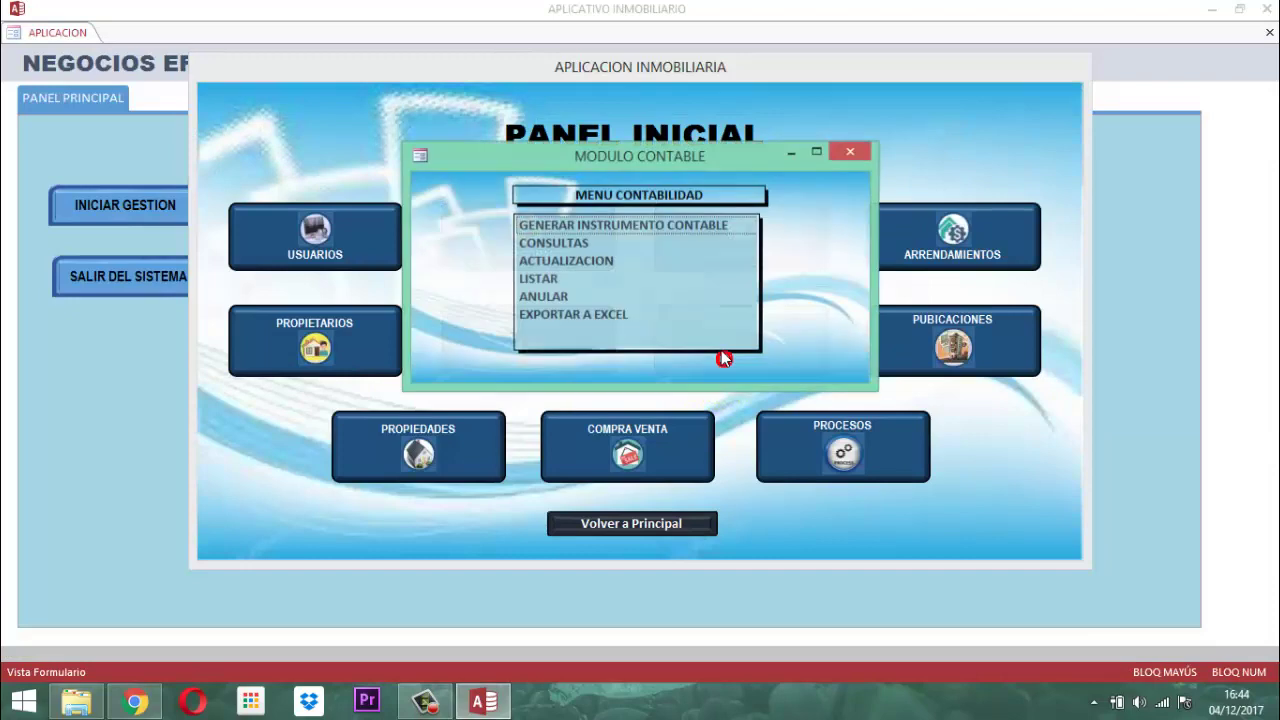
double_click(538, 278)
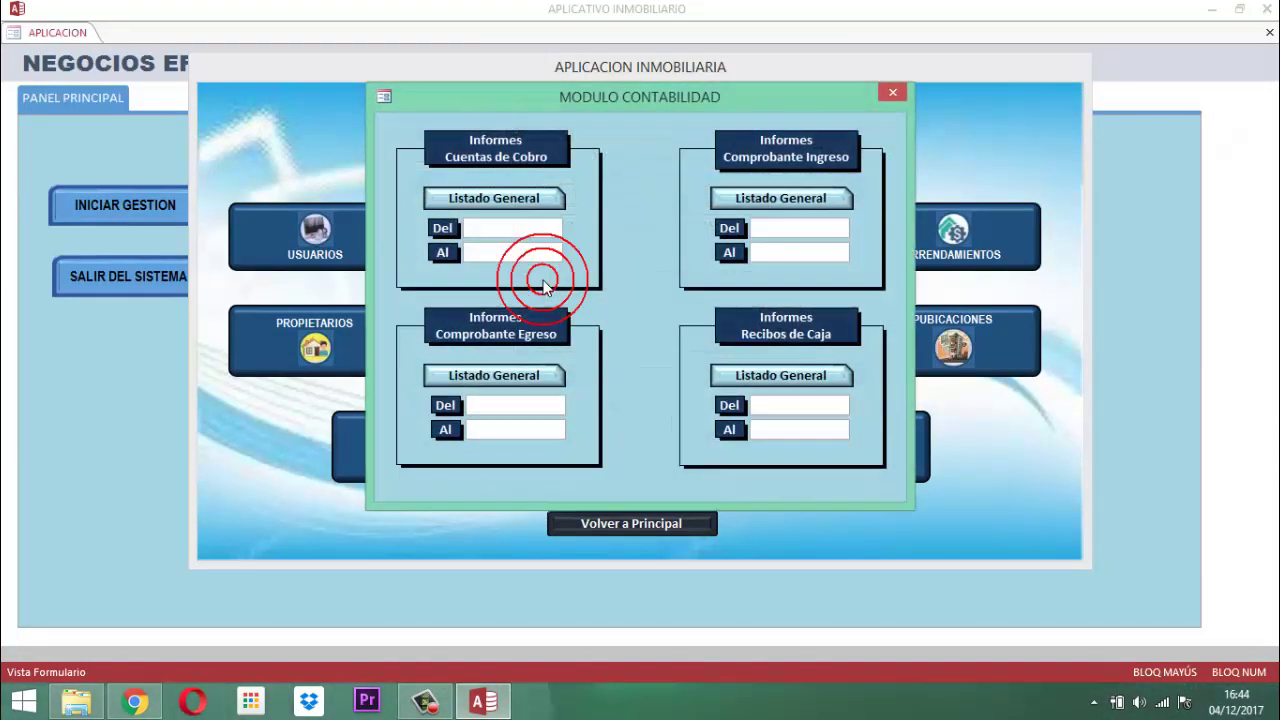
left_click(498, 375)
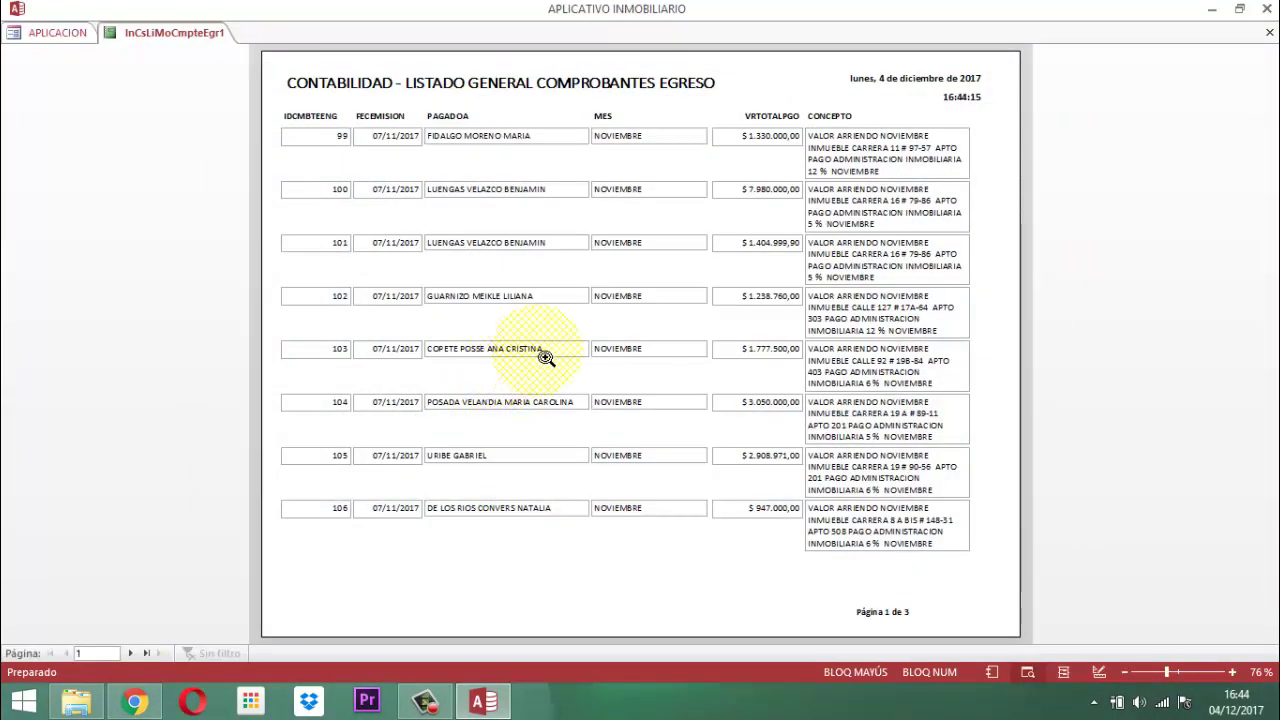
right_click(547, 347)
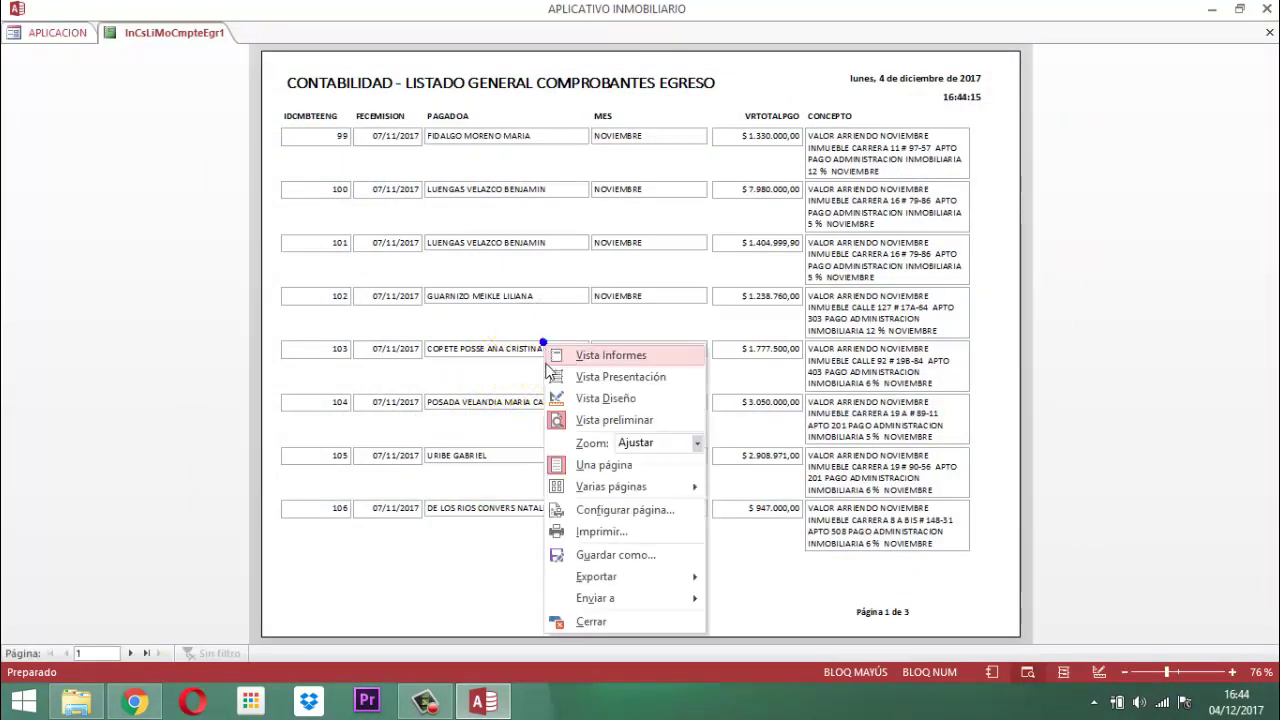
left_click(592, 622)
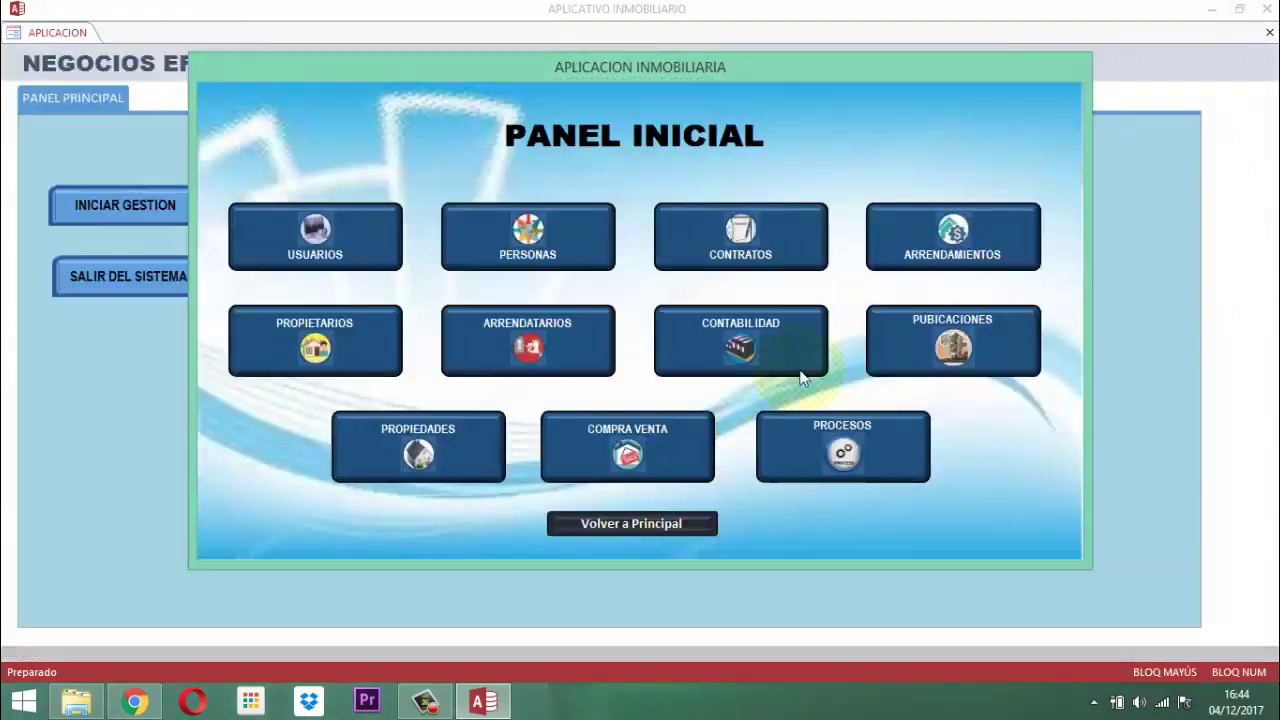
- Preview the Listado General of cash receipts totalling $5.410.000, then close it
left_click(687, 365)
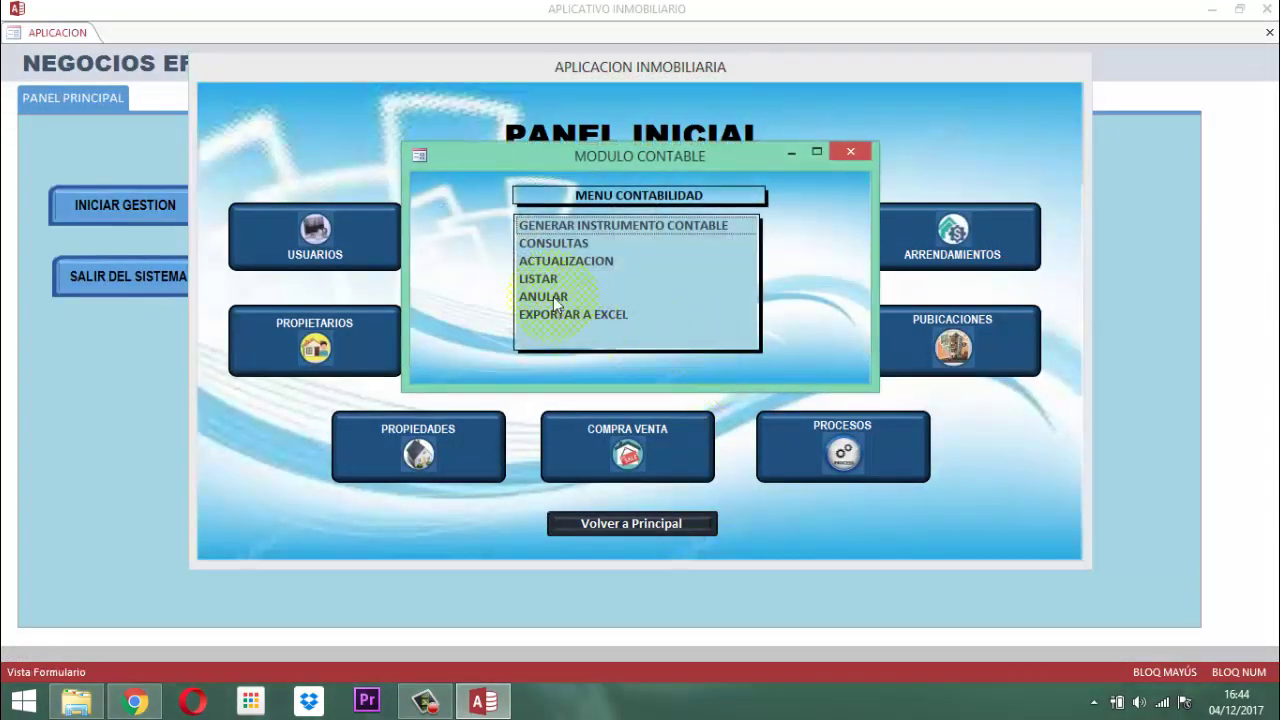
left_click(545, 280)
left_click(815, 378)
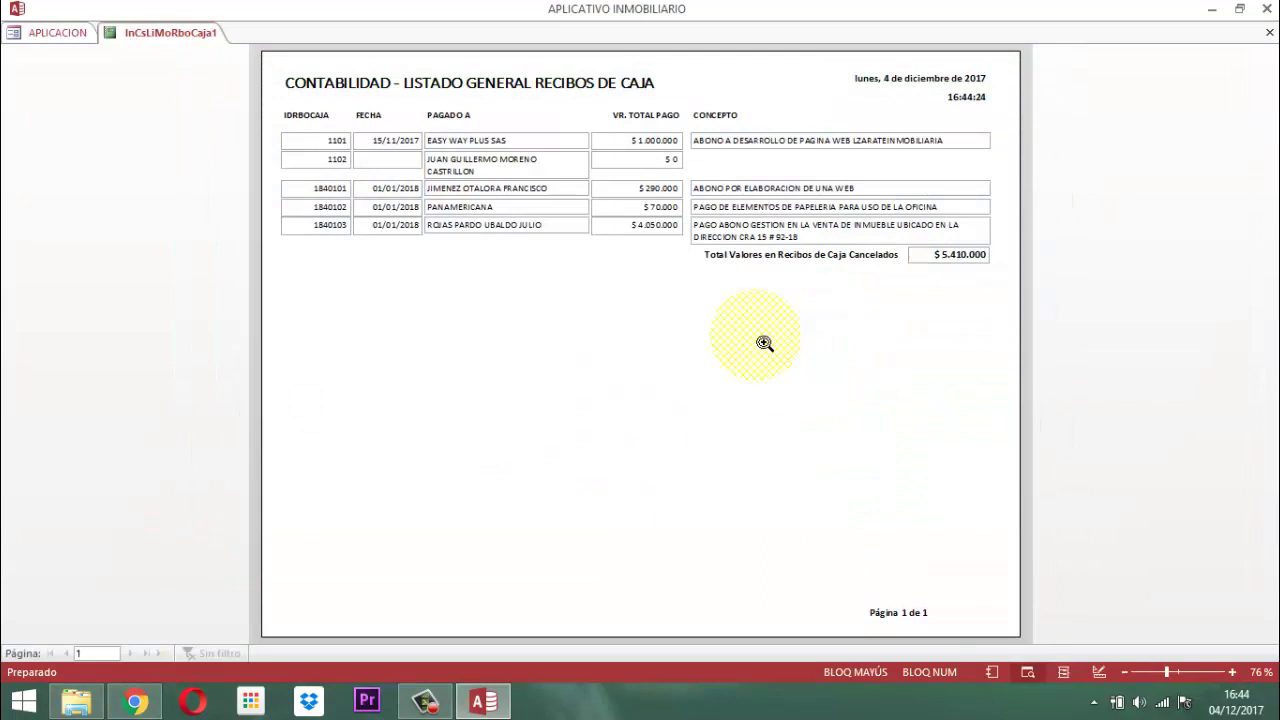
right_click(719, 327)
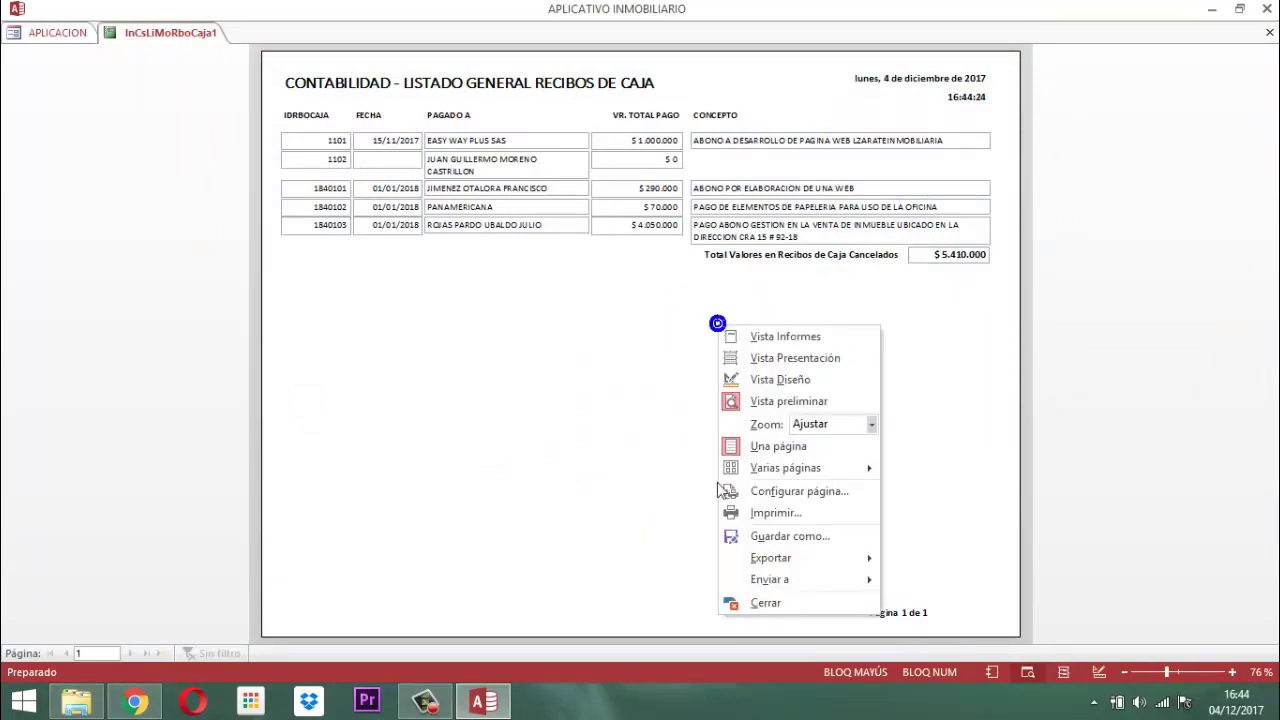
left_click(762, 603)
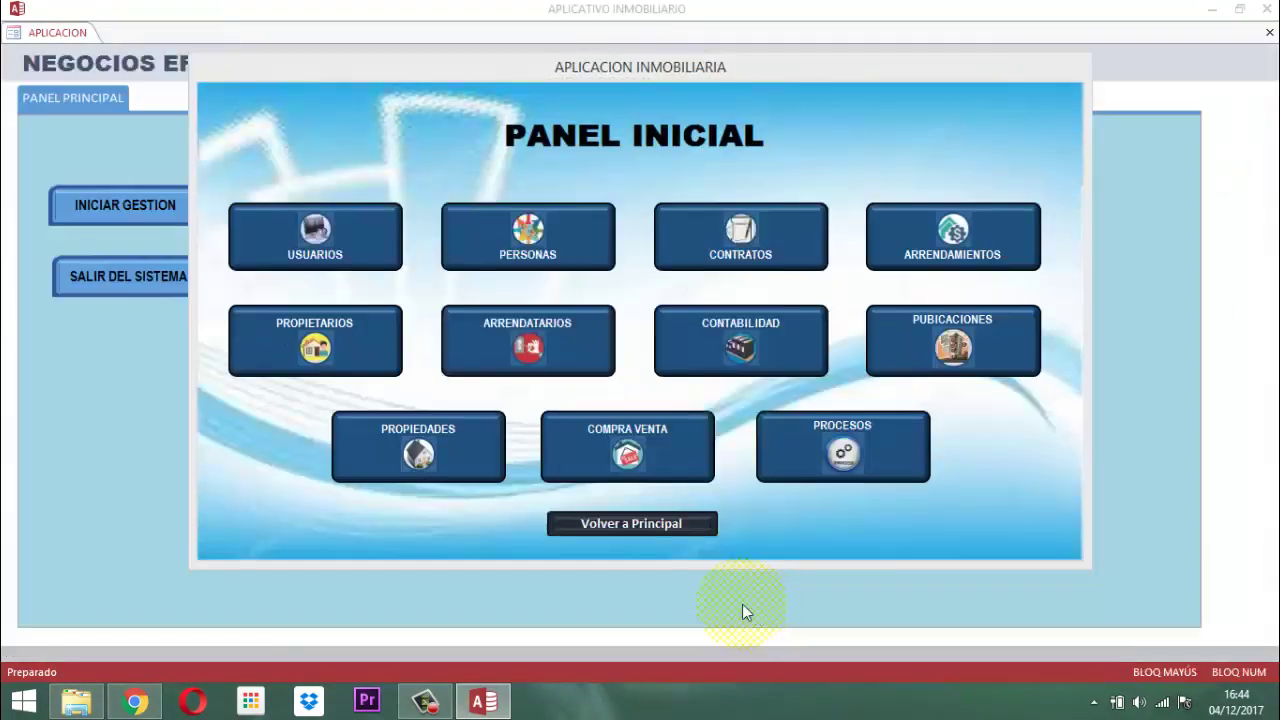
- Check the collection-accounts listing, then open Generar Instrumento Contable in Menu Contabilidad
left_click(680, 335)
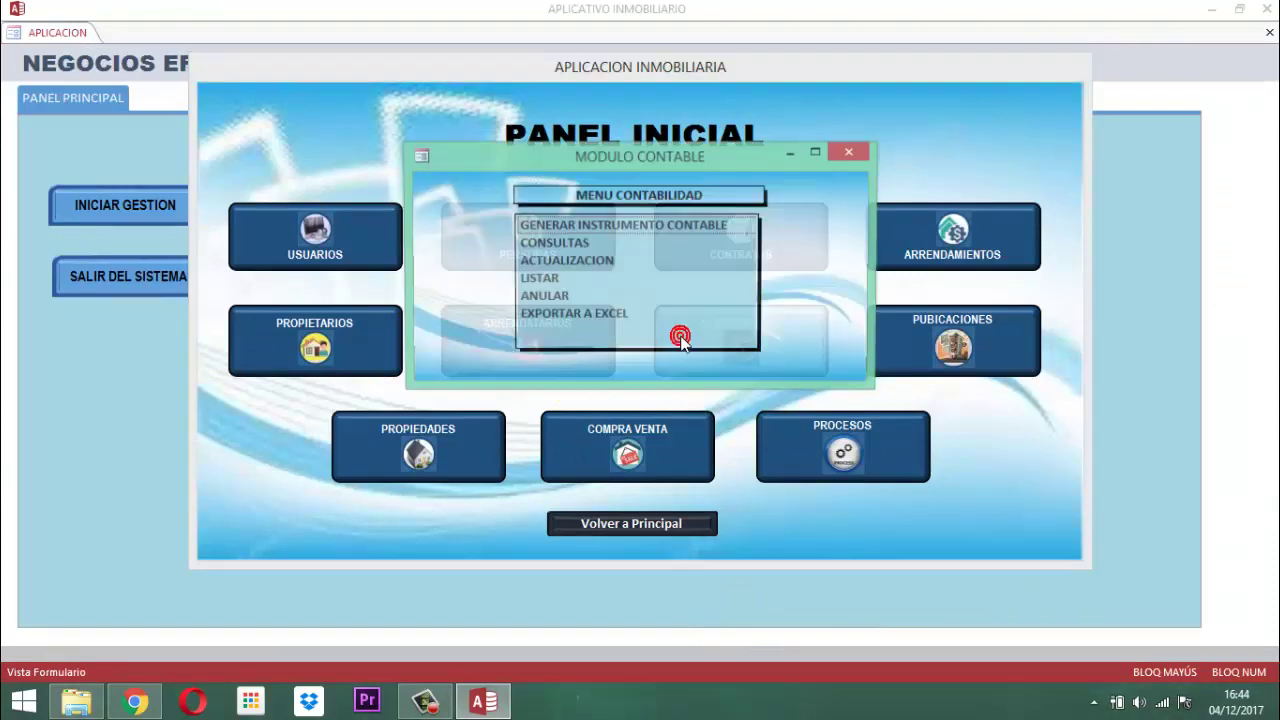
left_click(539, 280)
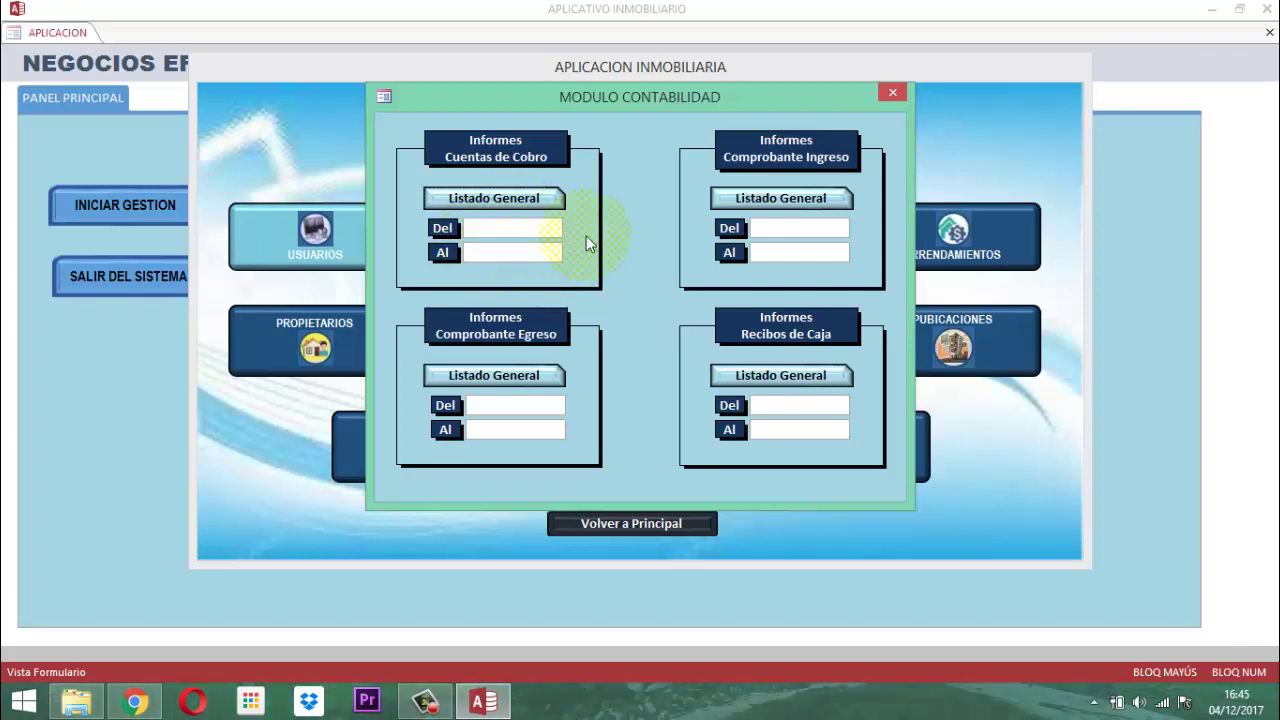
left_click(540, 200)
left_click(893, 91)
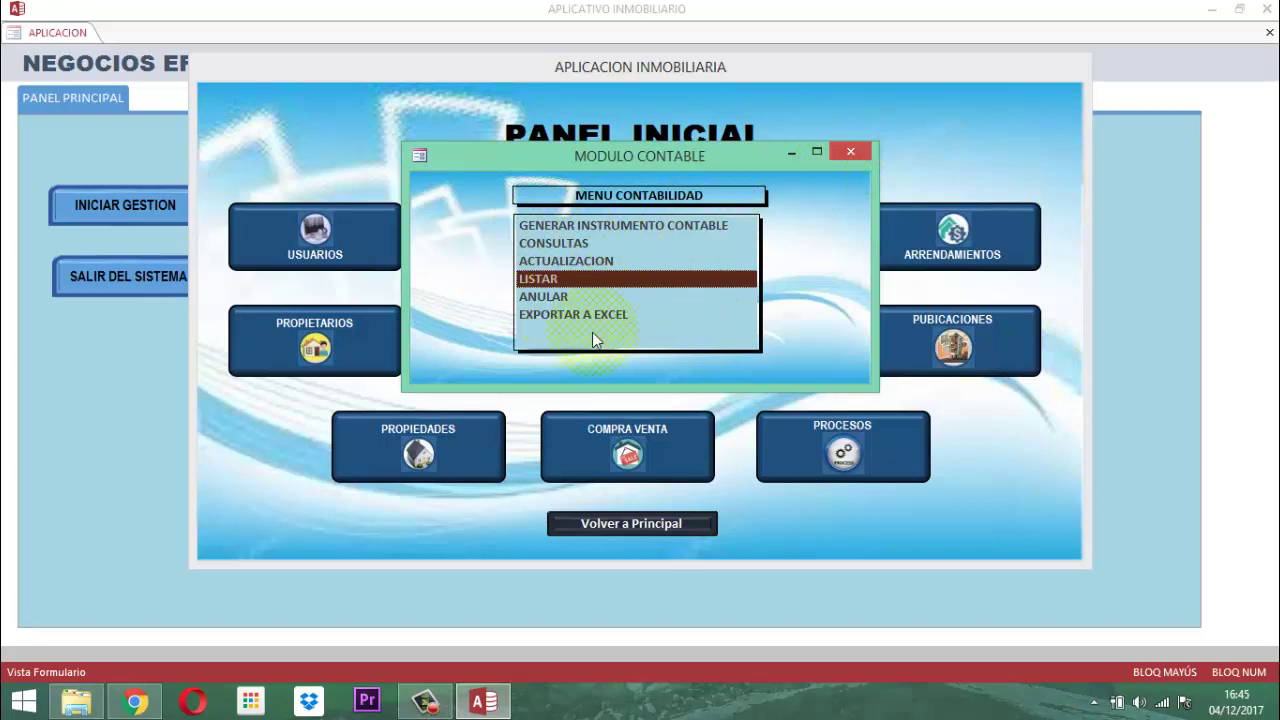
double_click(652, 222)
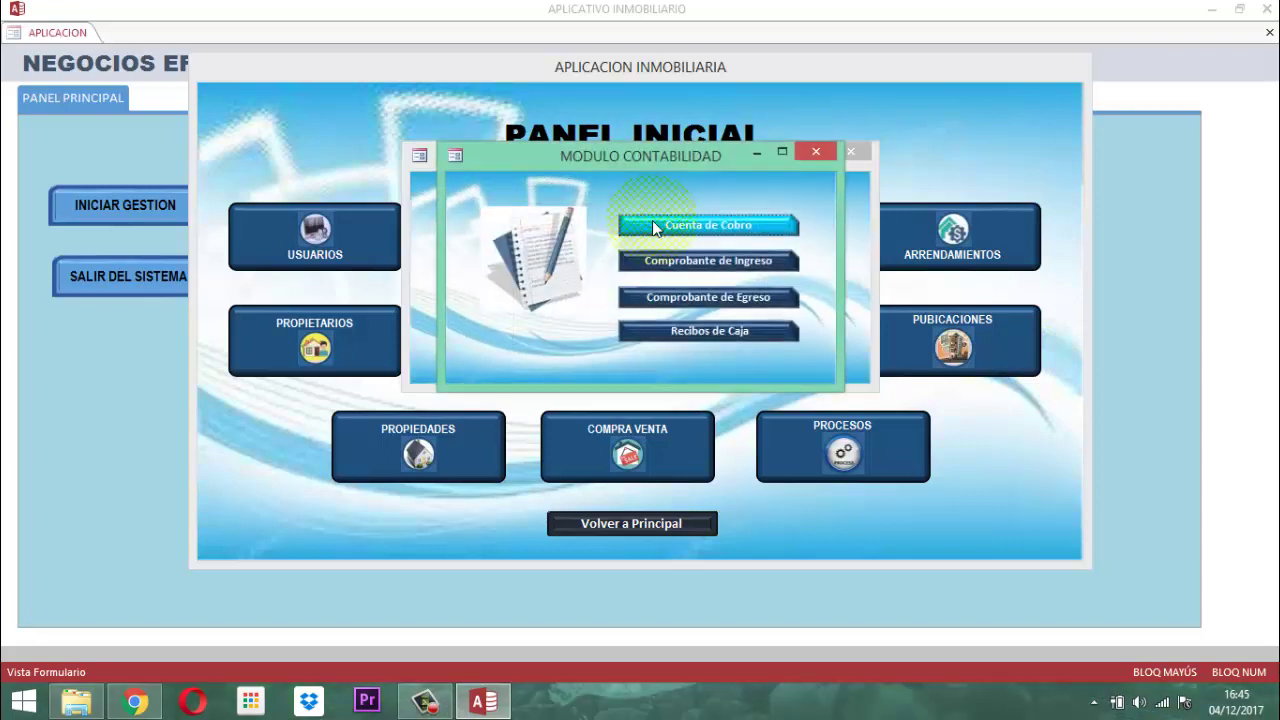
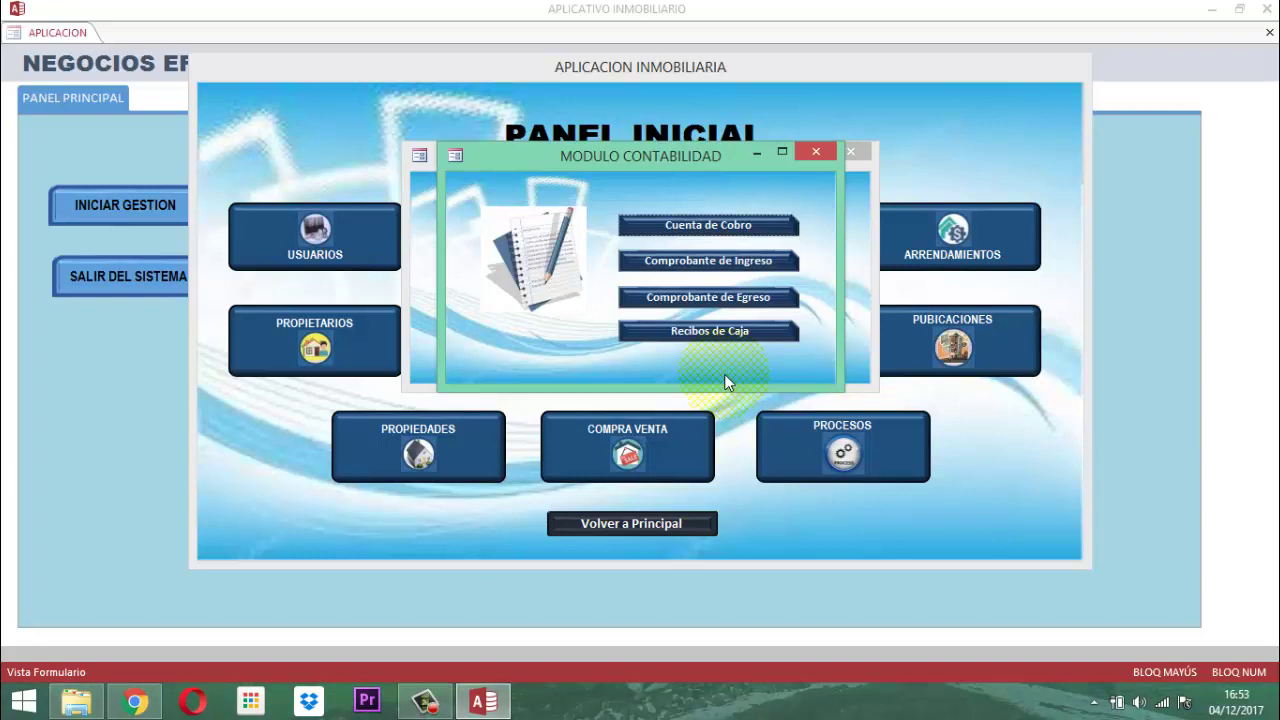
- Close the MODULO CONTABILIDAD and MODULO CONTABLE accounting forms
left_click(727, 388)
left_click(727, 387)
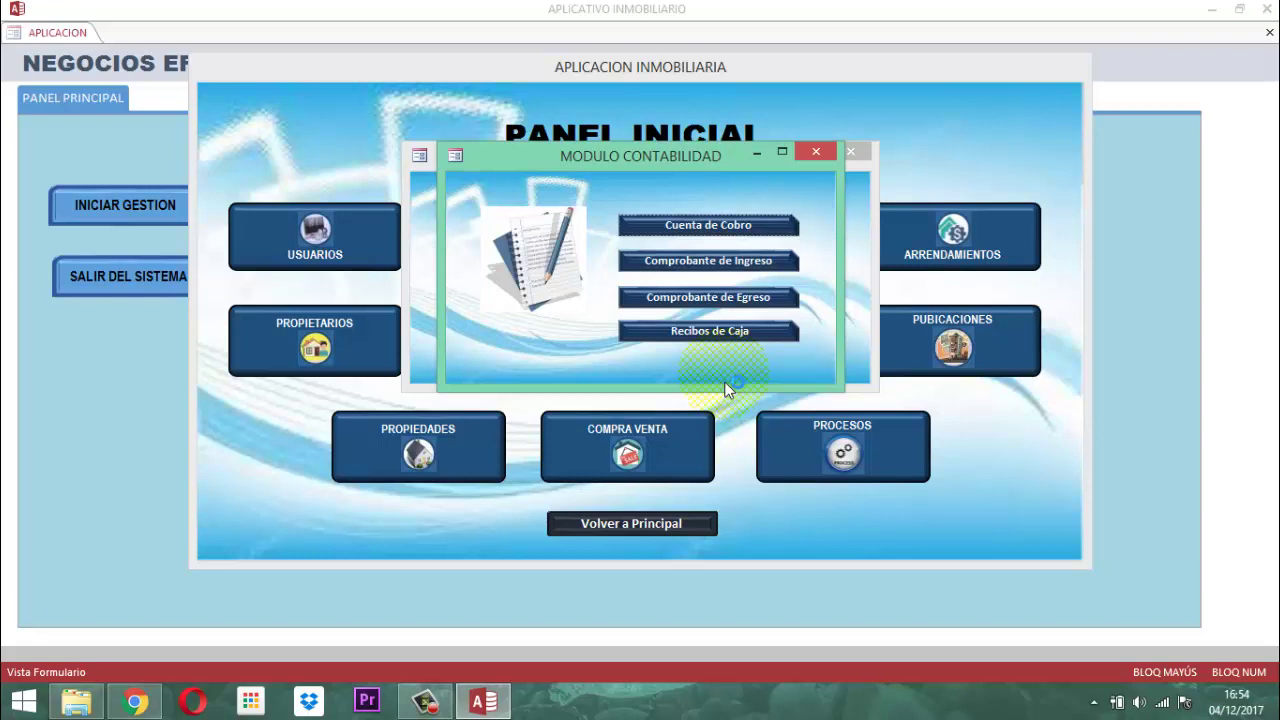
left_click(727, 383)
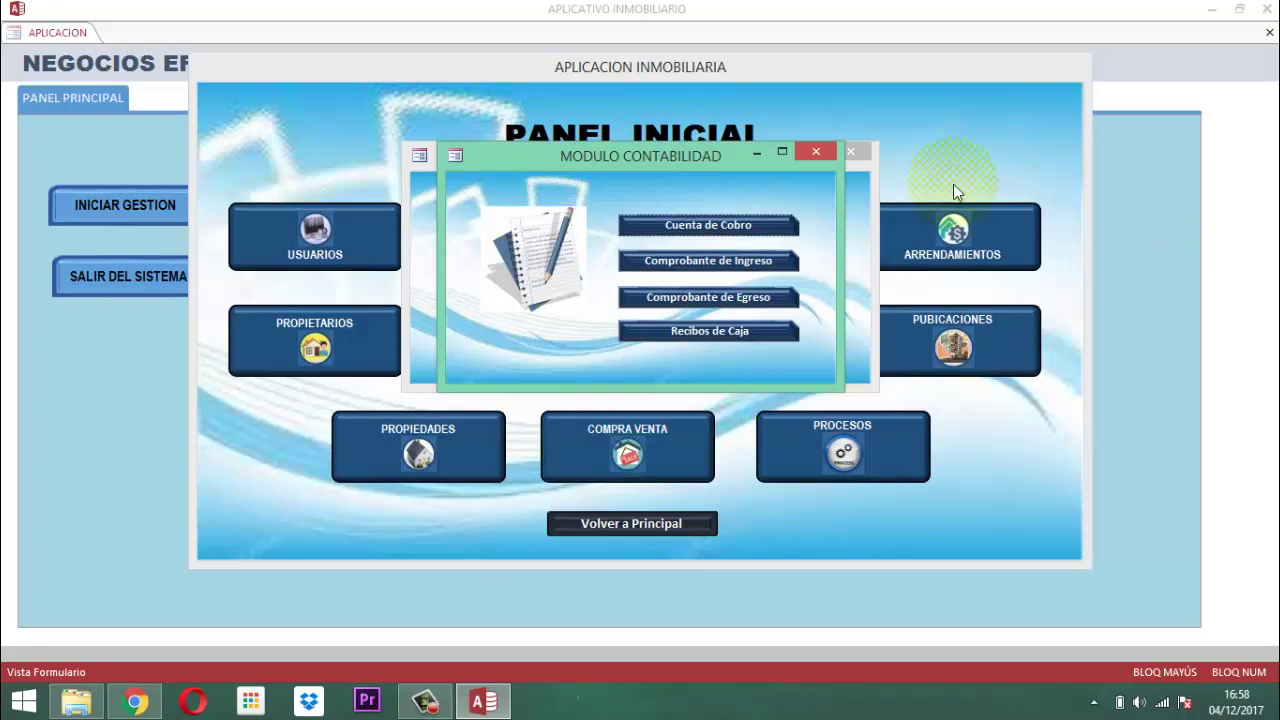
left_click(816, 152)
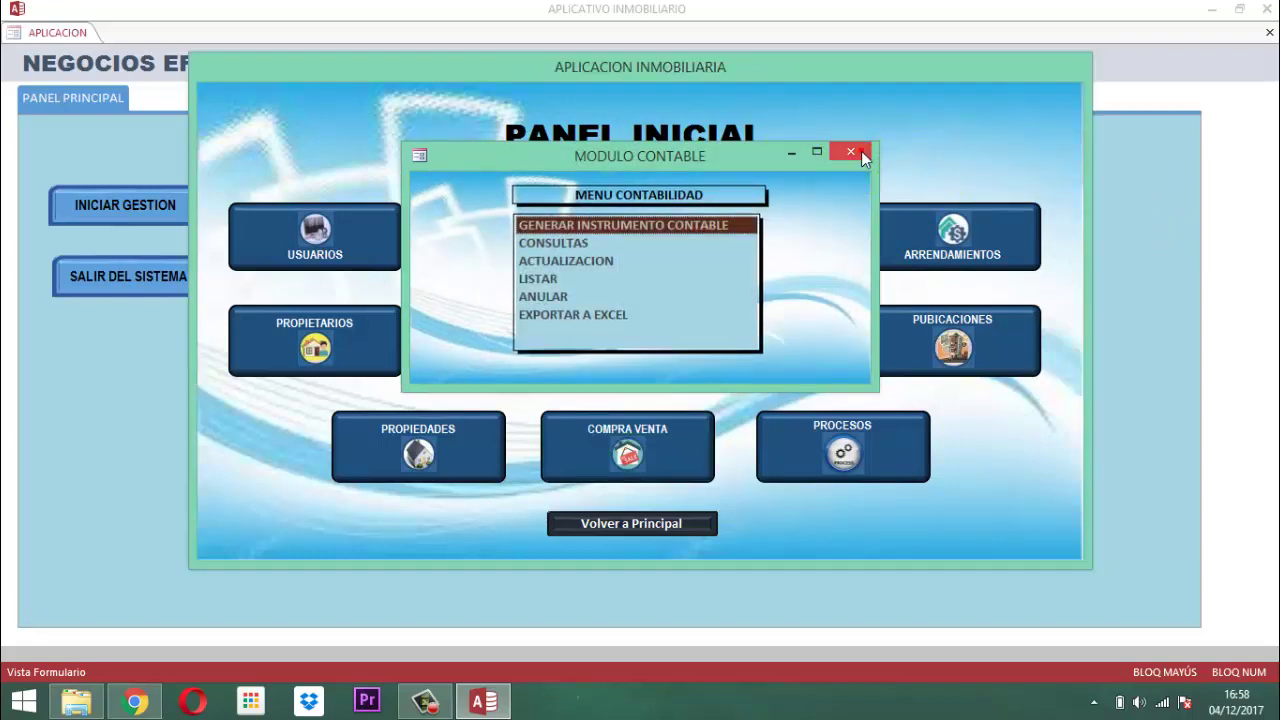
left_click(850, 151)
- Return to Principal, exit via SALIR DEL SISTEMA, and close the Inmobiliaria folder window
left_click(662, 526)
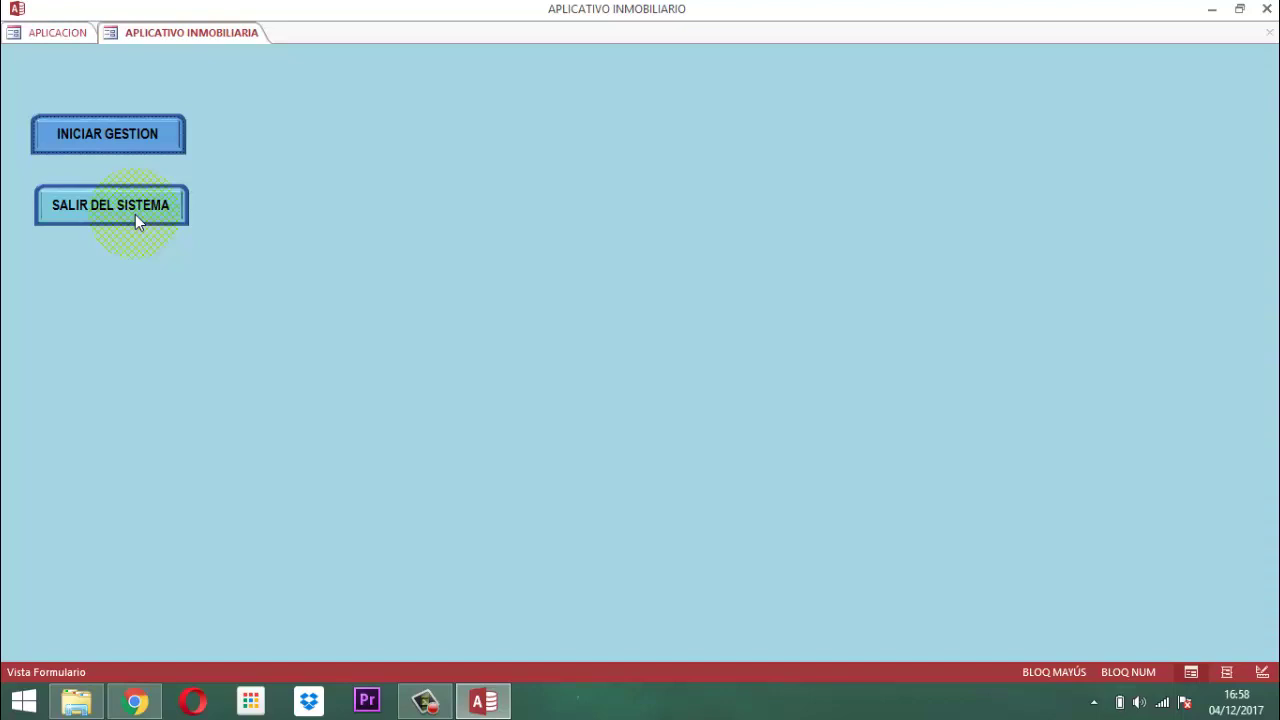
left_click(136, 216)
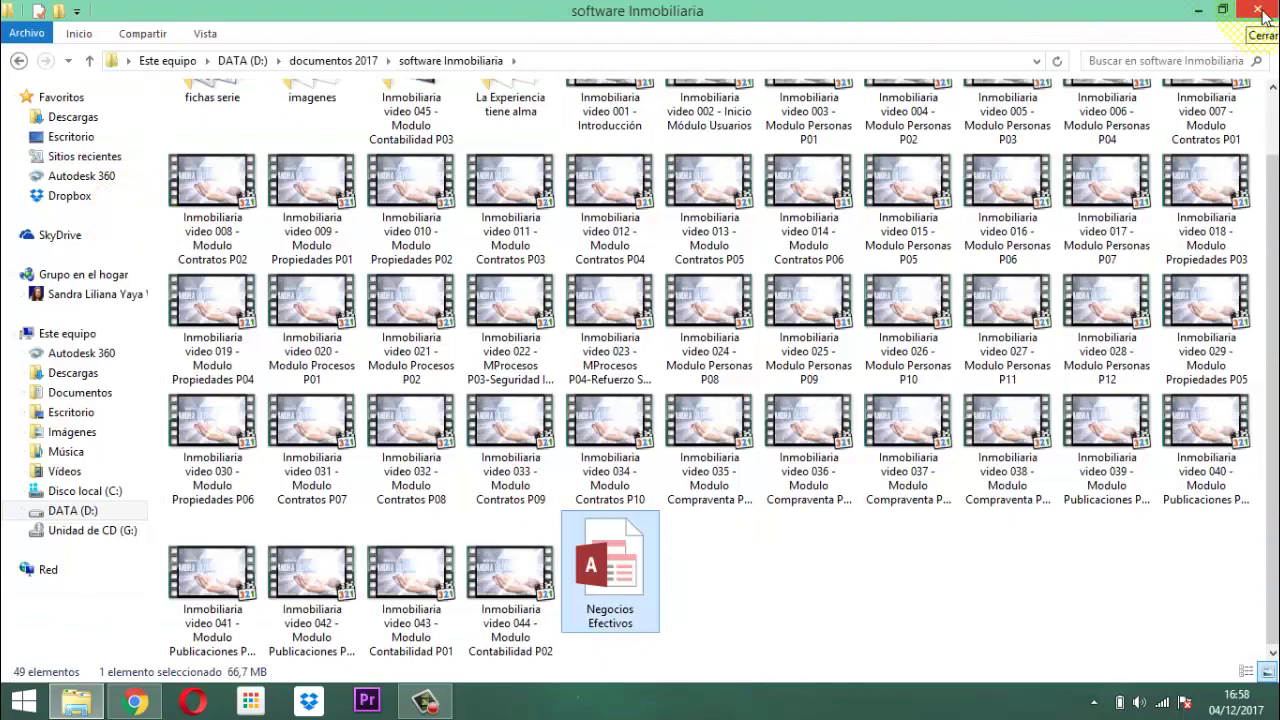
left_click(1262, 14)
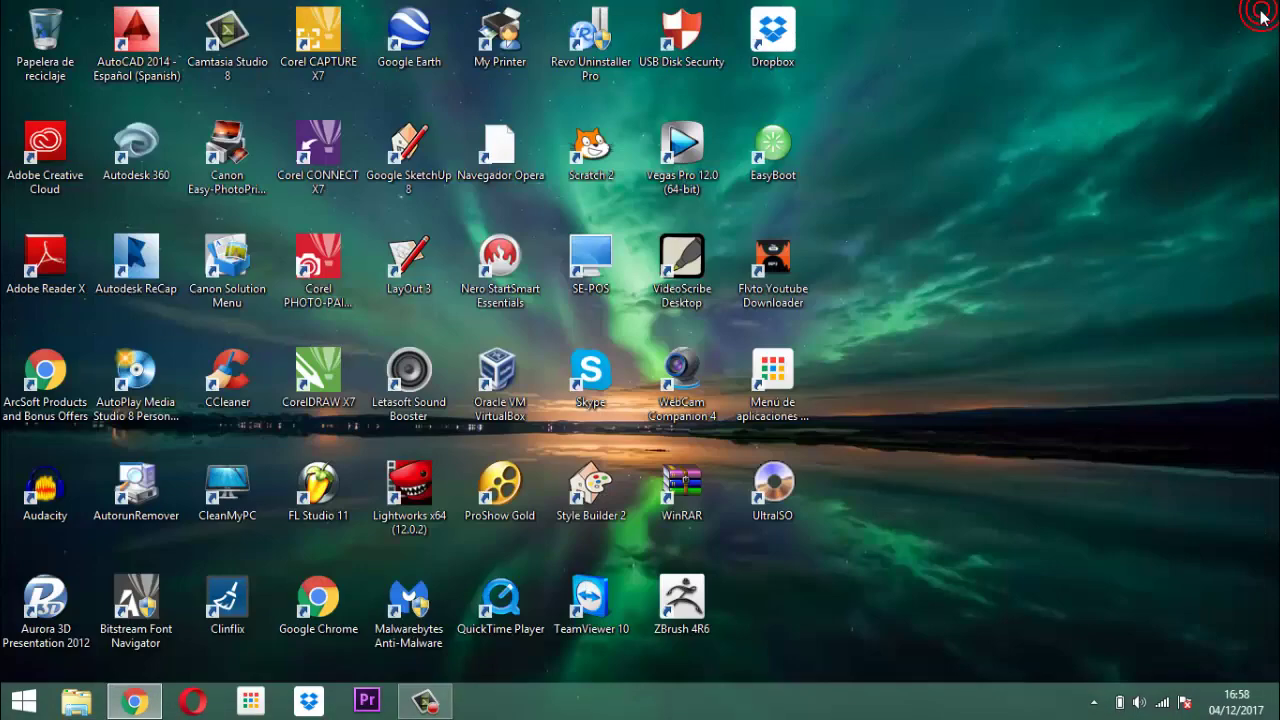